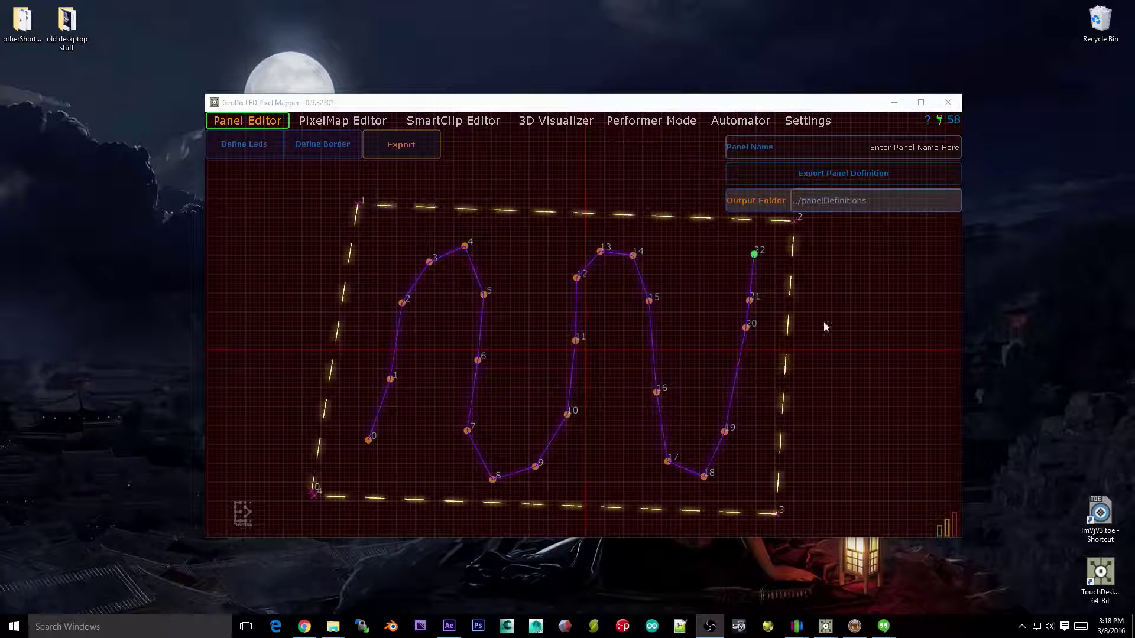
Clear the existing border and all existing LEDs from the panel.
mouse_move(644, 358)
left_mouse_down()
mouse_move(644, 339)
mouse_move(643, 364)
left_mouse_up()
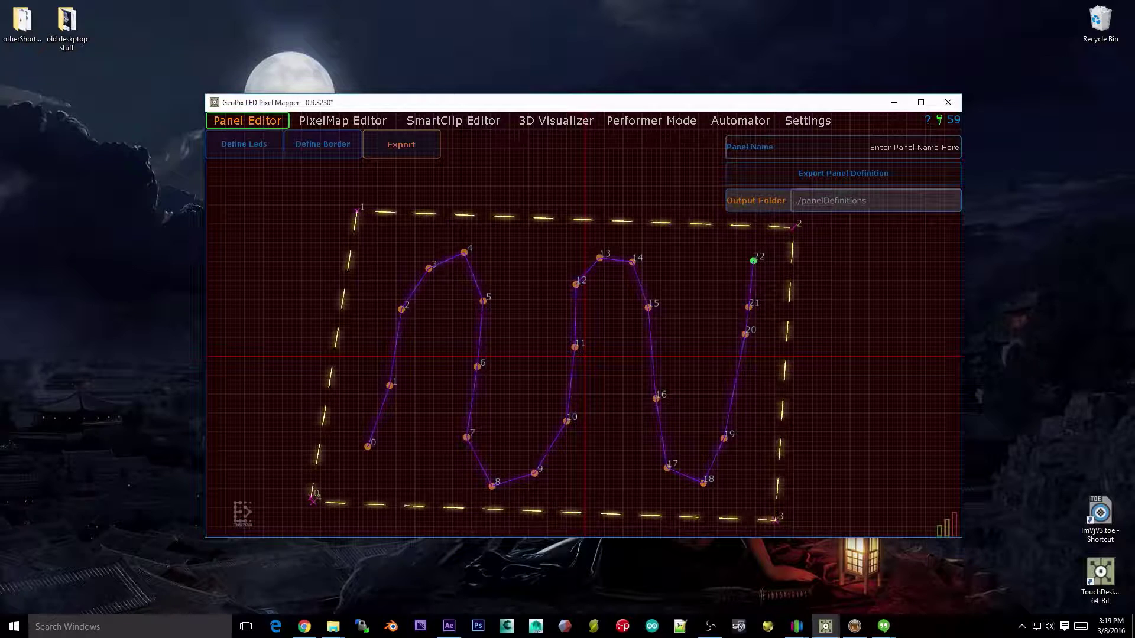
left_click_drag(348, 225, 673, 354)
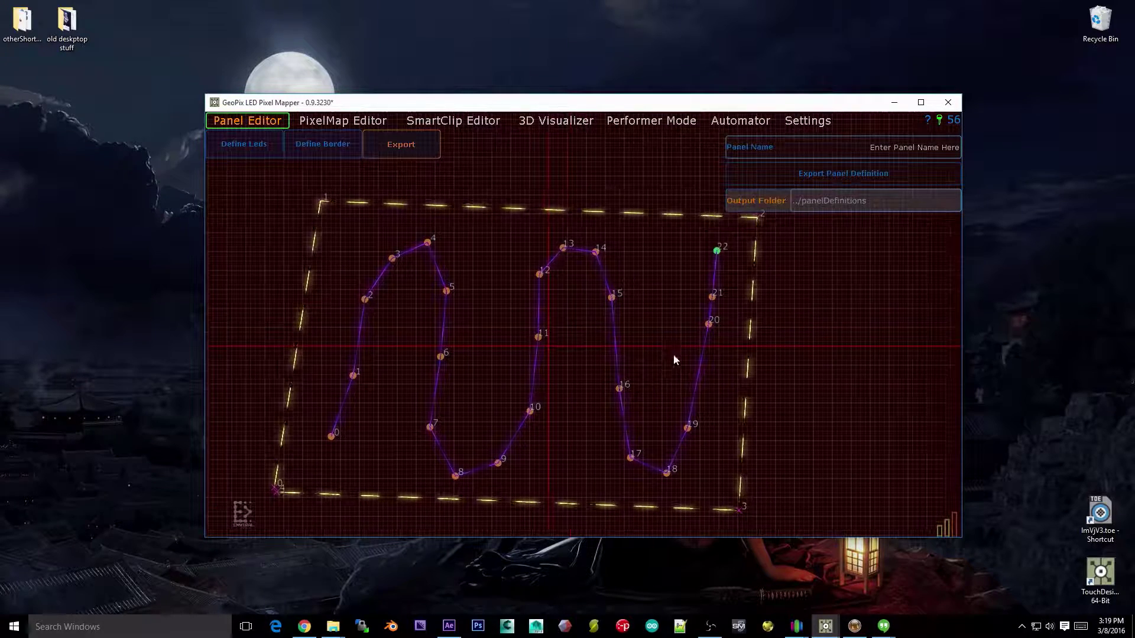
left_click(319, 149)
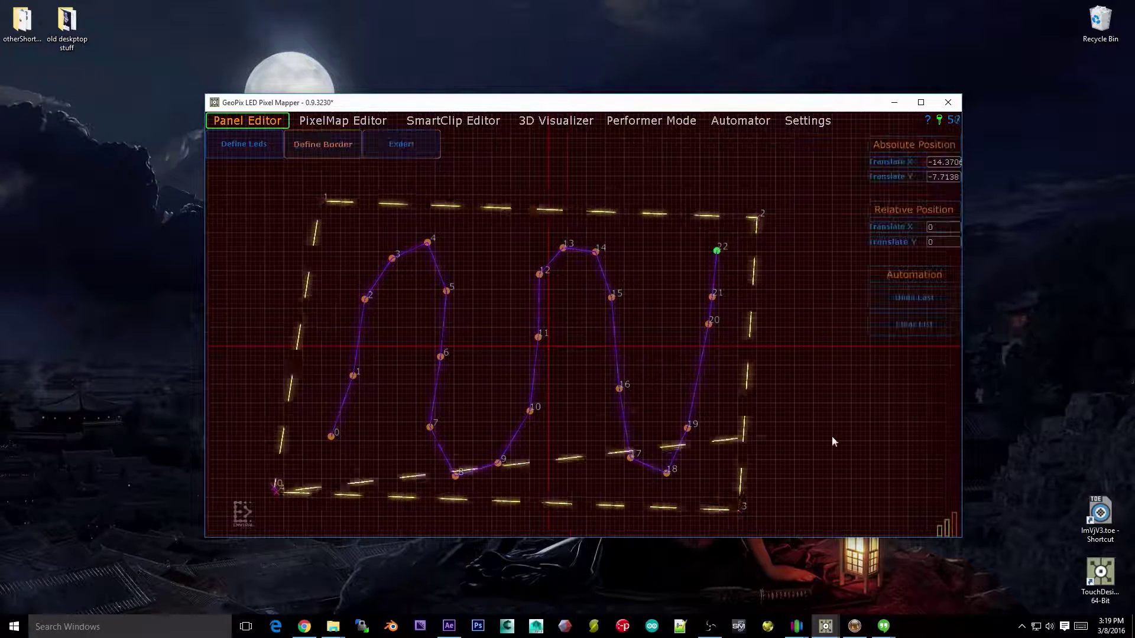
left_click(230, 155)
left_click(932, 390)
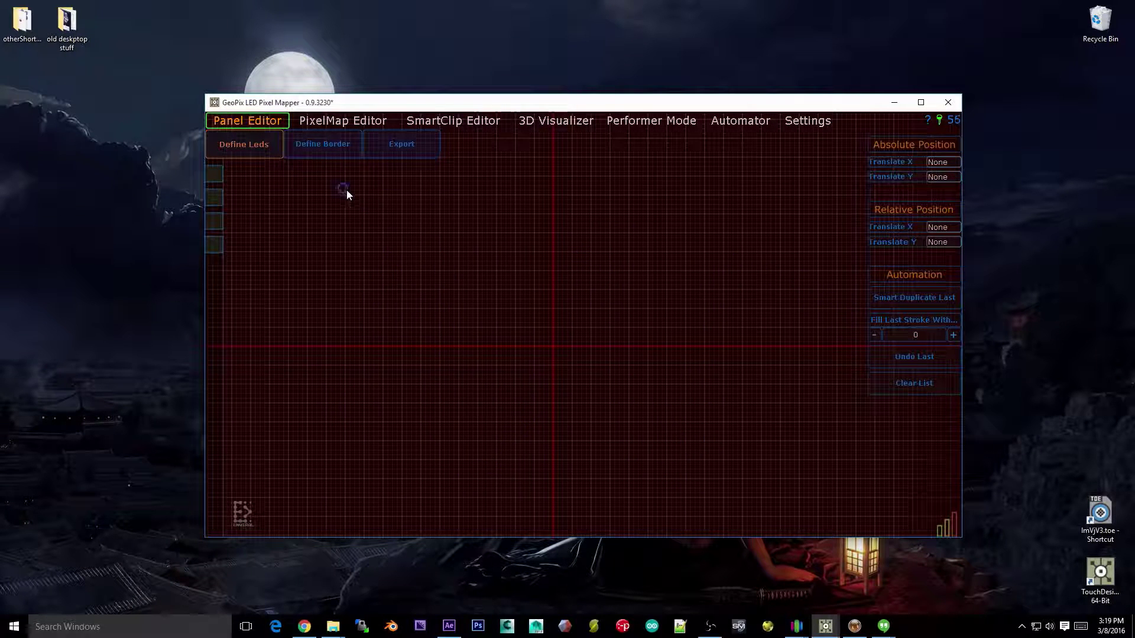
Review the panel creator's grid settings: grid lines every N units, subdivisions per unit and number of grid lines.
left_click_drag(449, 408, 483, 390)
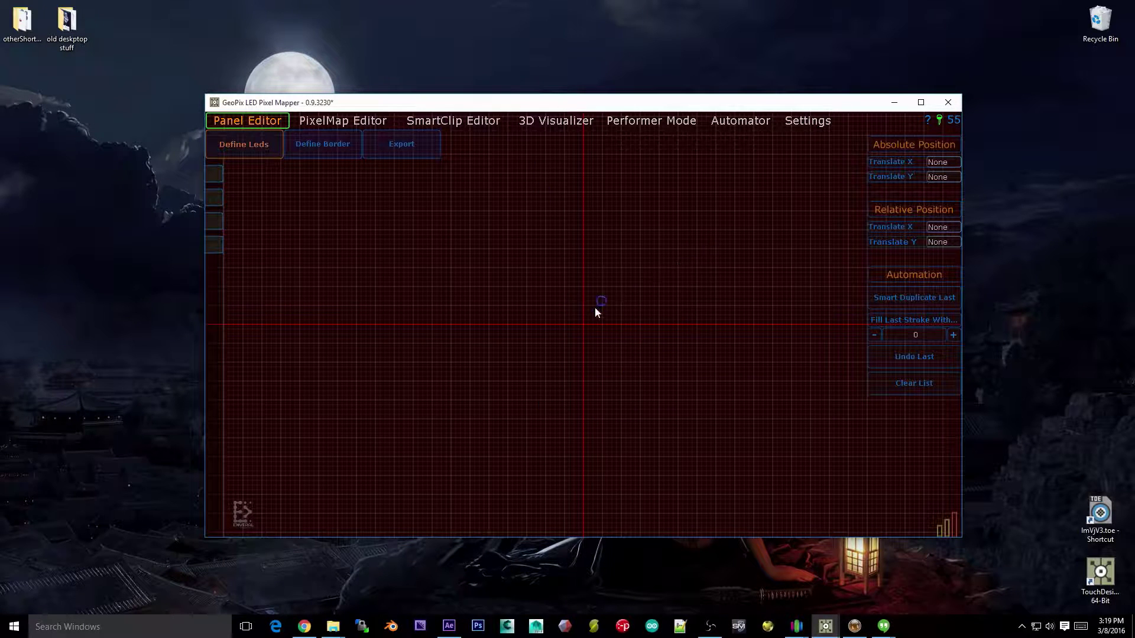
scroll(596, 308, "up", 5)
left_click_drag(748, 304, 713, 316)
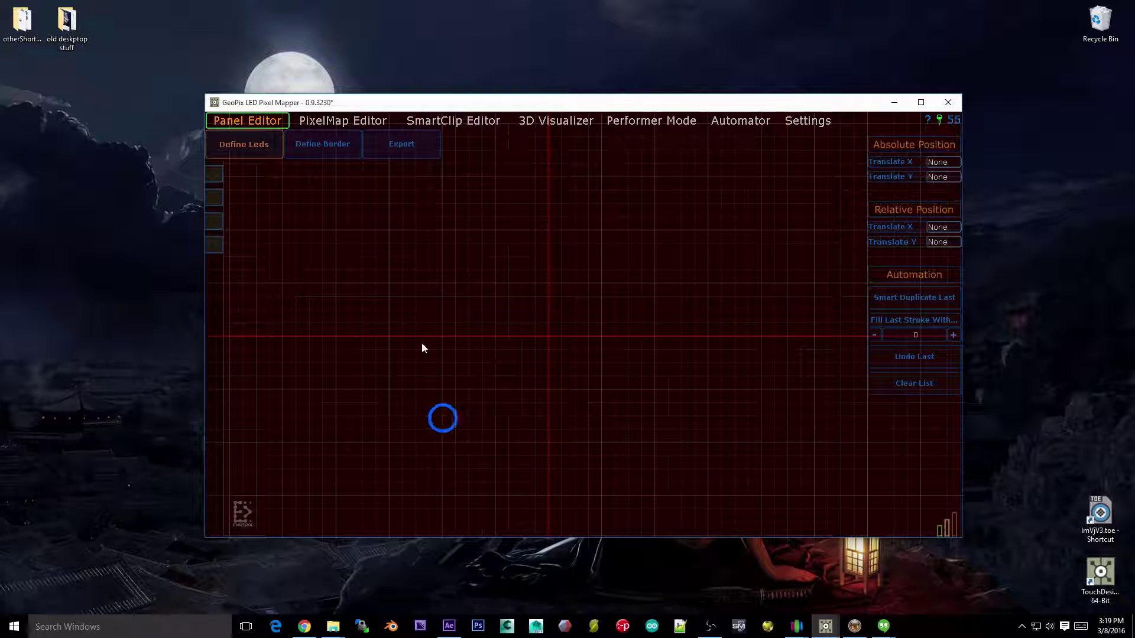
left_click(817, 122)
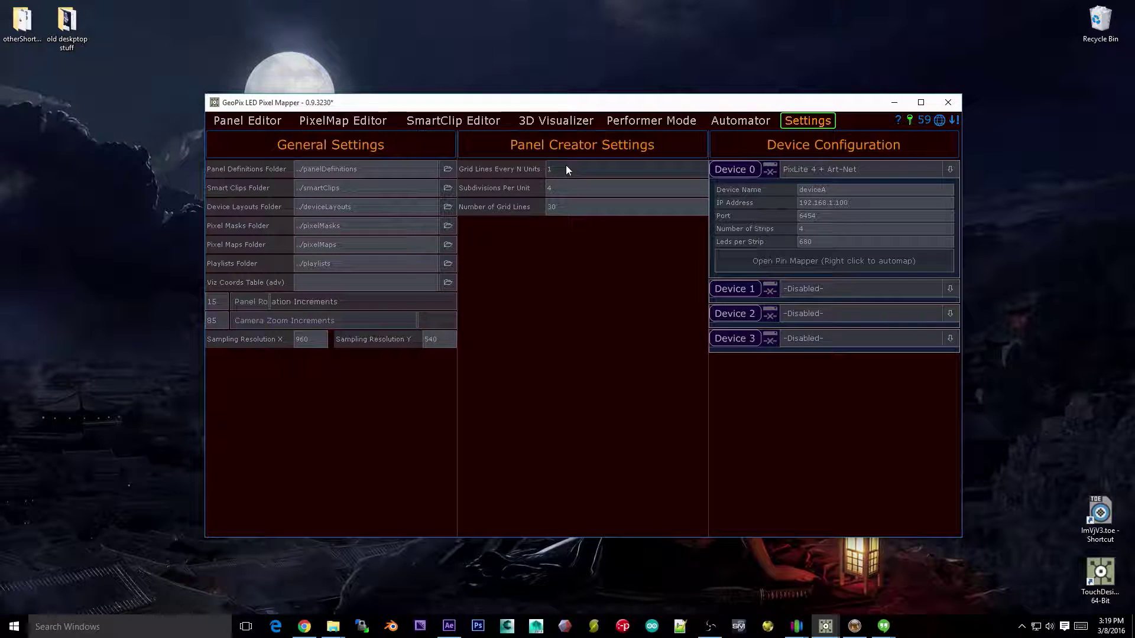
left_click(558, 187)
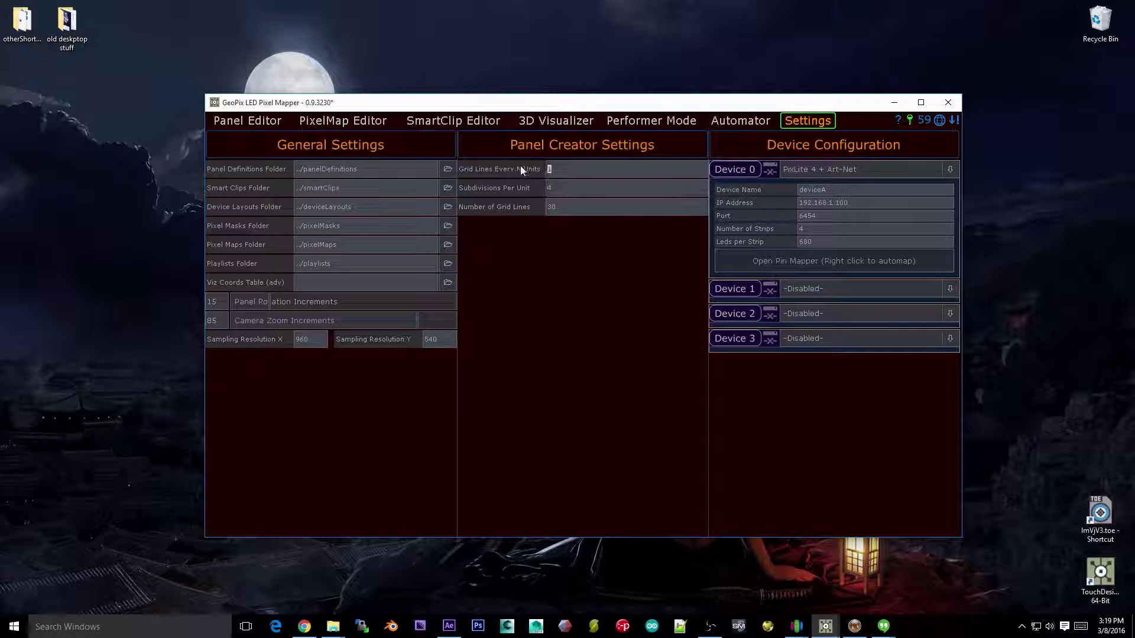
left_click(558, 170)
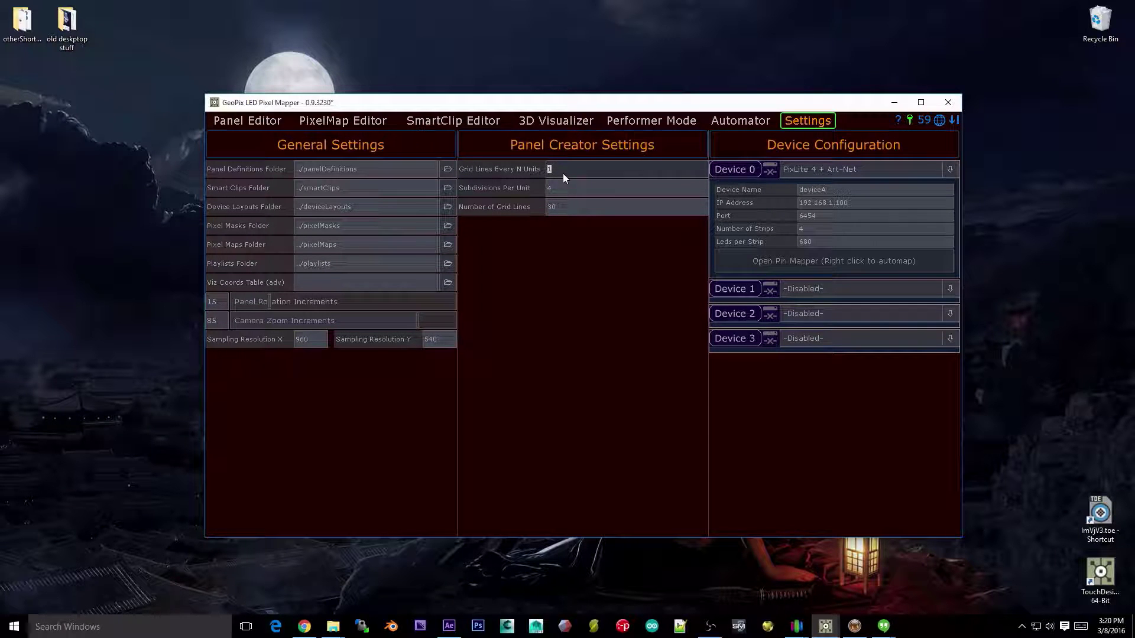
left_click(589, 164)
left_click_drag(562, 189, 473, 167)
left_click_drag(561, 171, 473, 167)
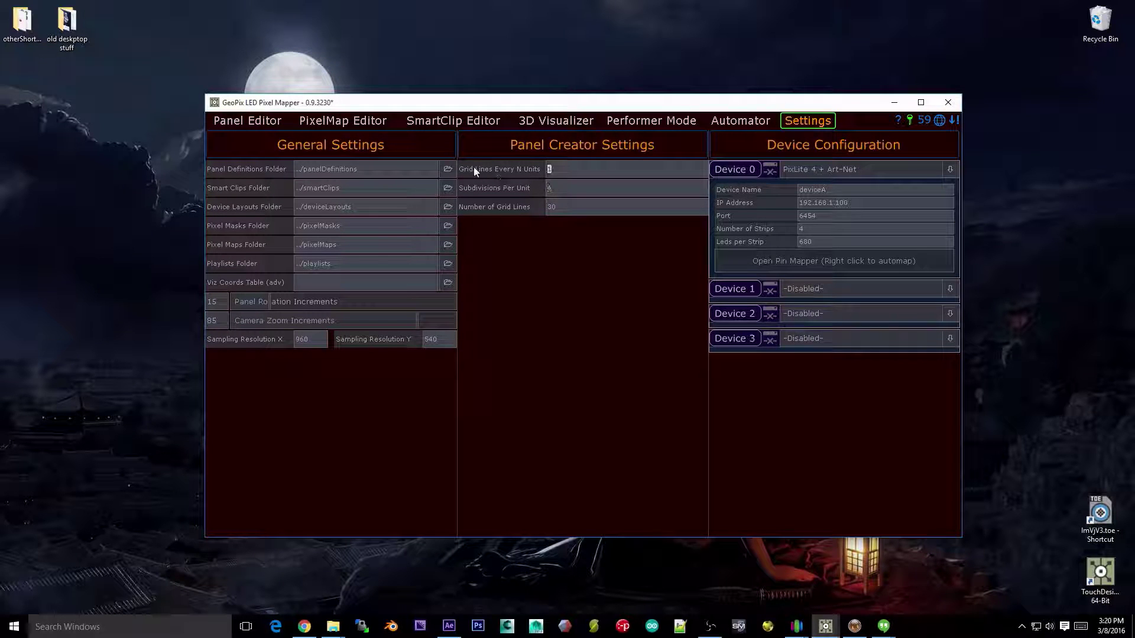
left_click(566, 200)
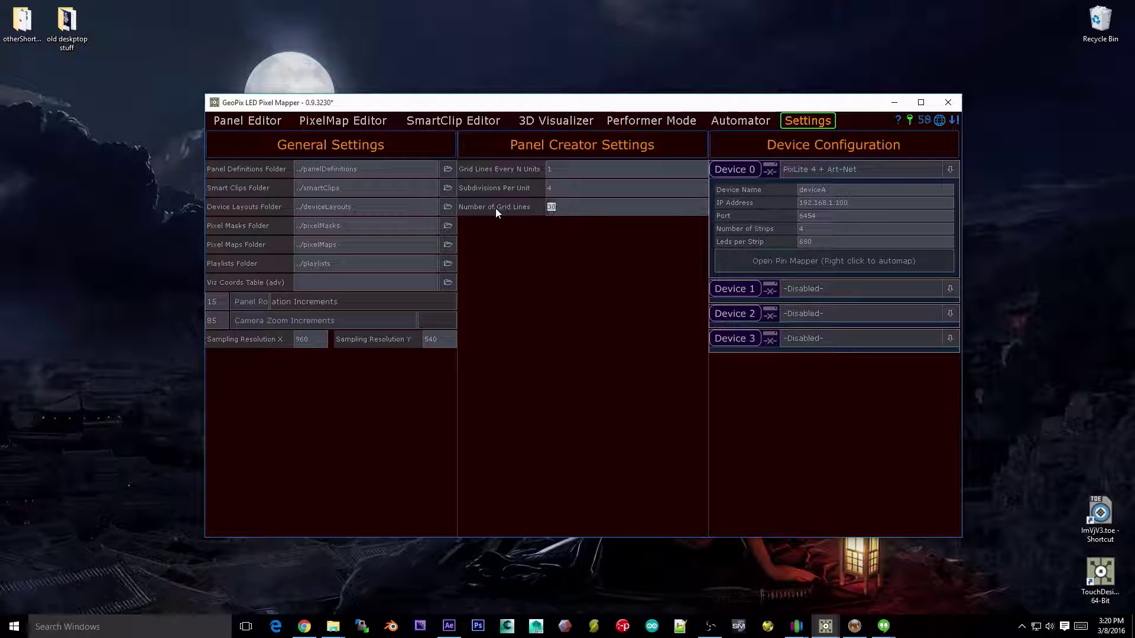
left_click(248, 121)
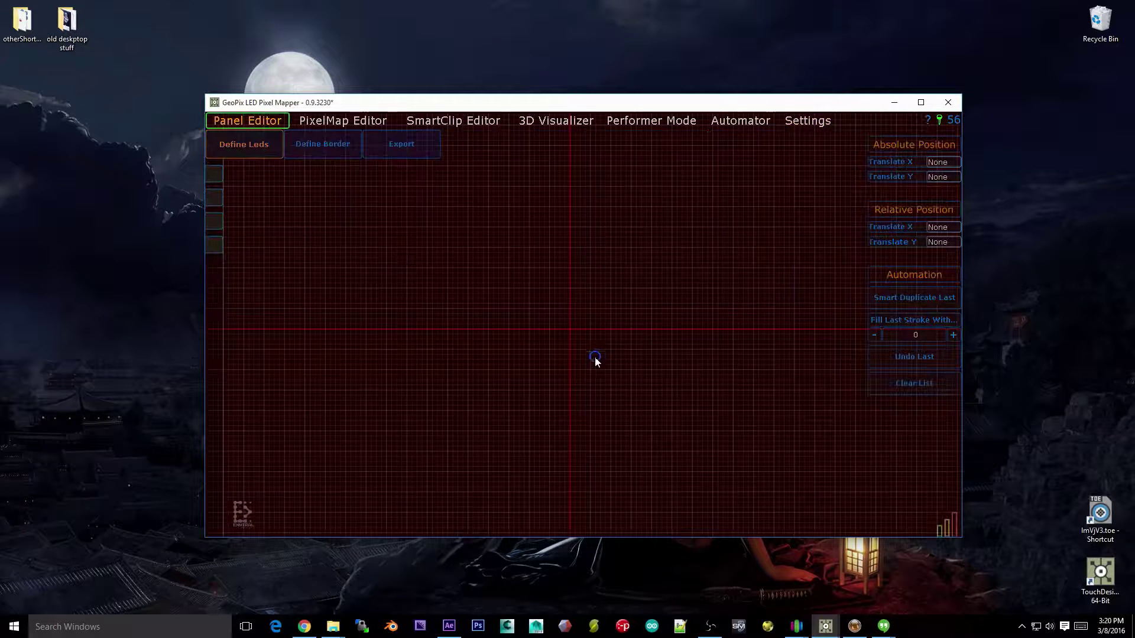
left_click(808, 124)
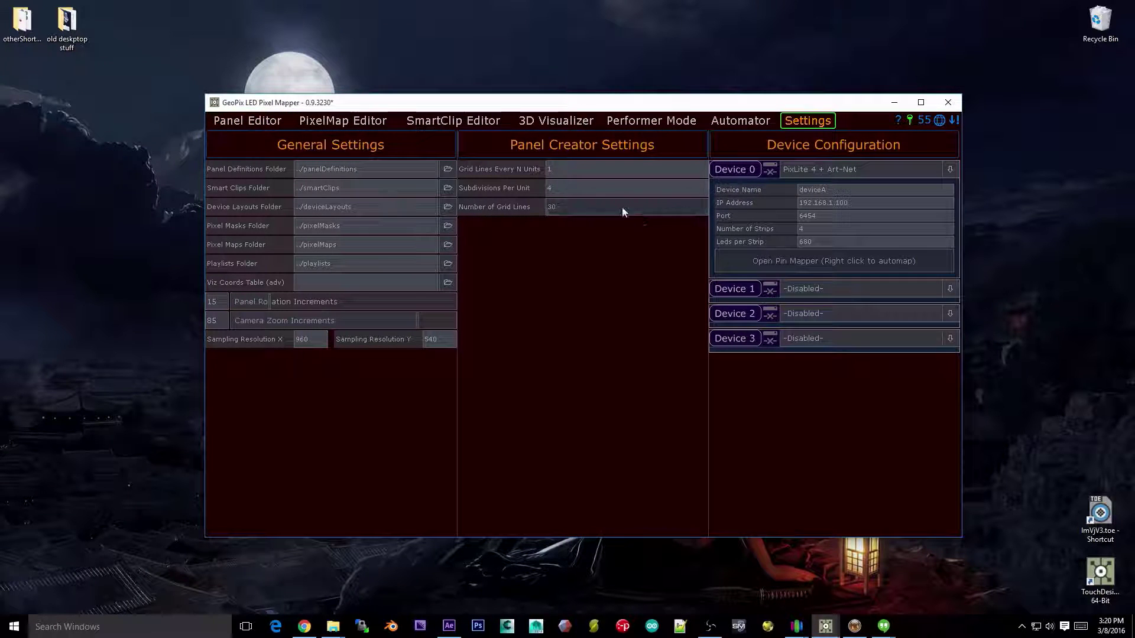
left_click(232, 122)
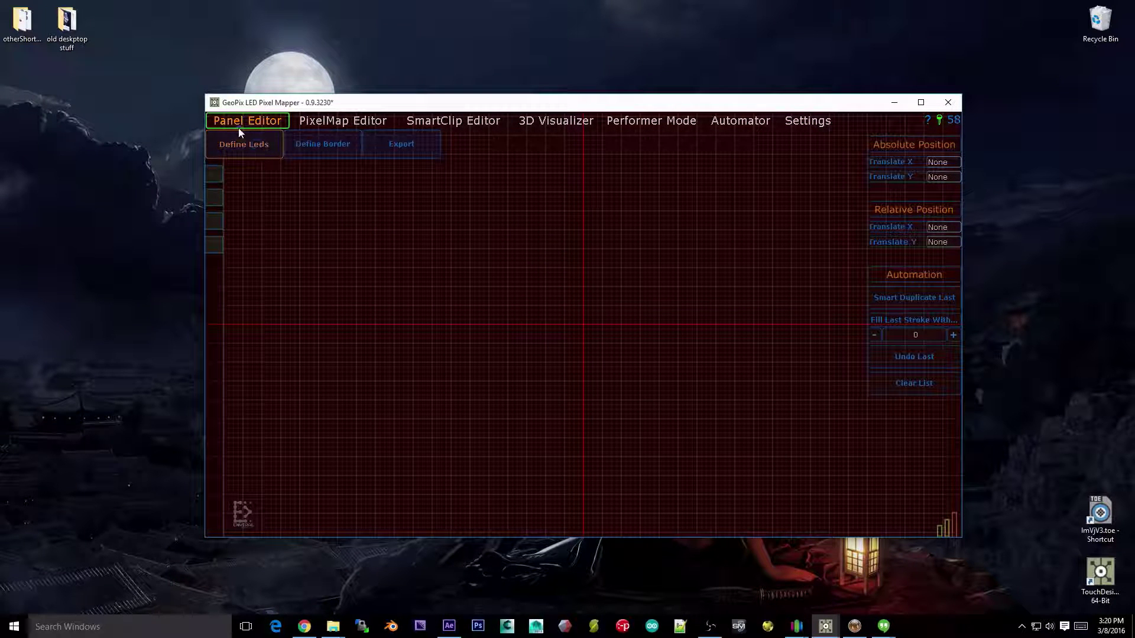
Place a row of six LEDs along Y 0, starting at the origin and spaced 2 units apart up to X 10.
left_click_drag(606, 316, 547, 348)
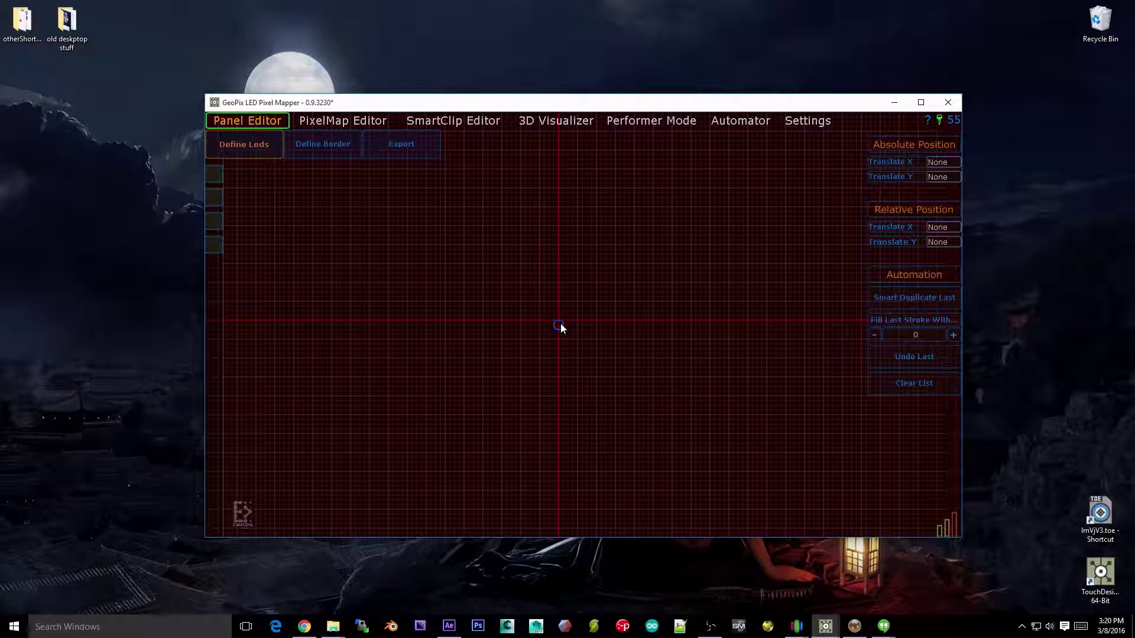
left_click(559, 321)
scroll(811, 301, "up", 3)
left_click(450, 322)
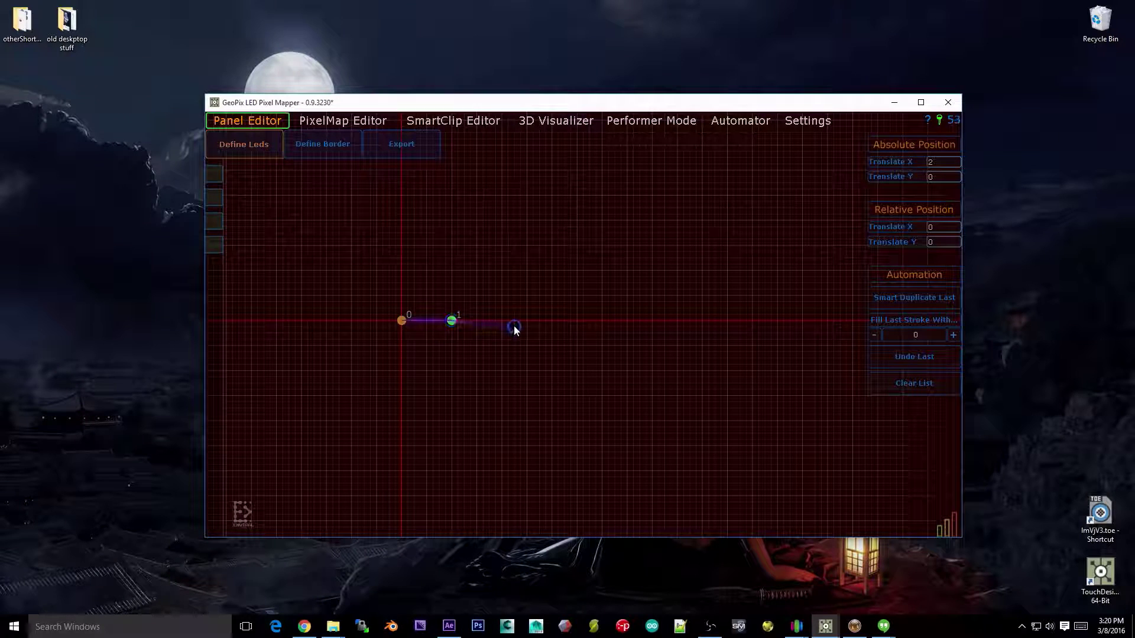
left_click(503, 322)
left_click(552, 323)
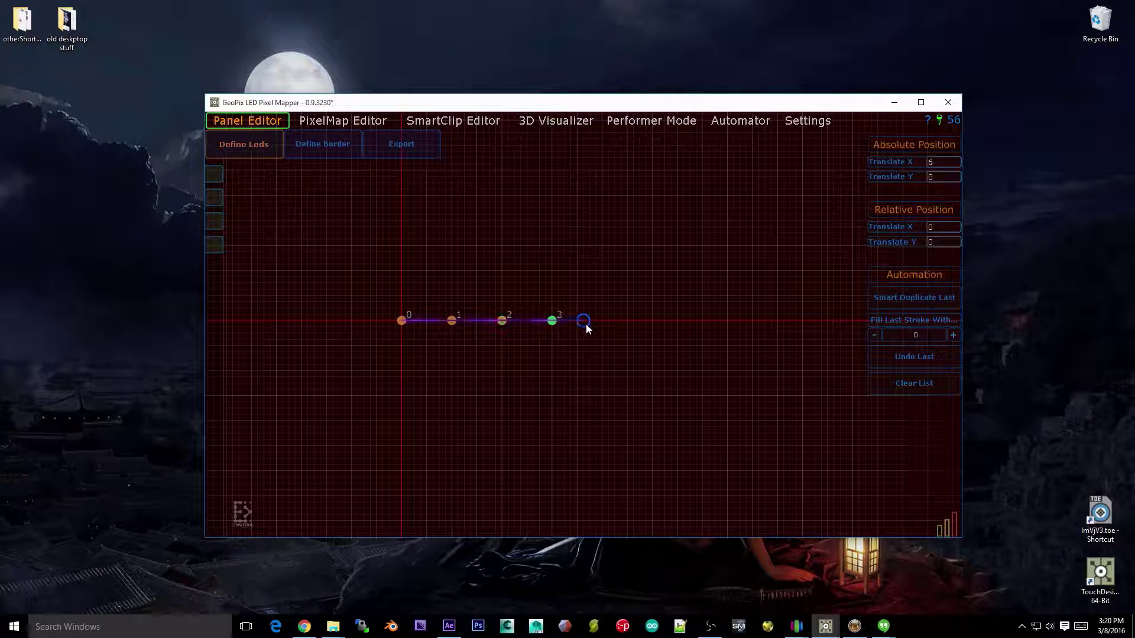
left_click(602, 322)
left_click(652, 322)
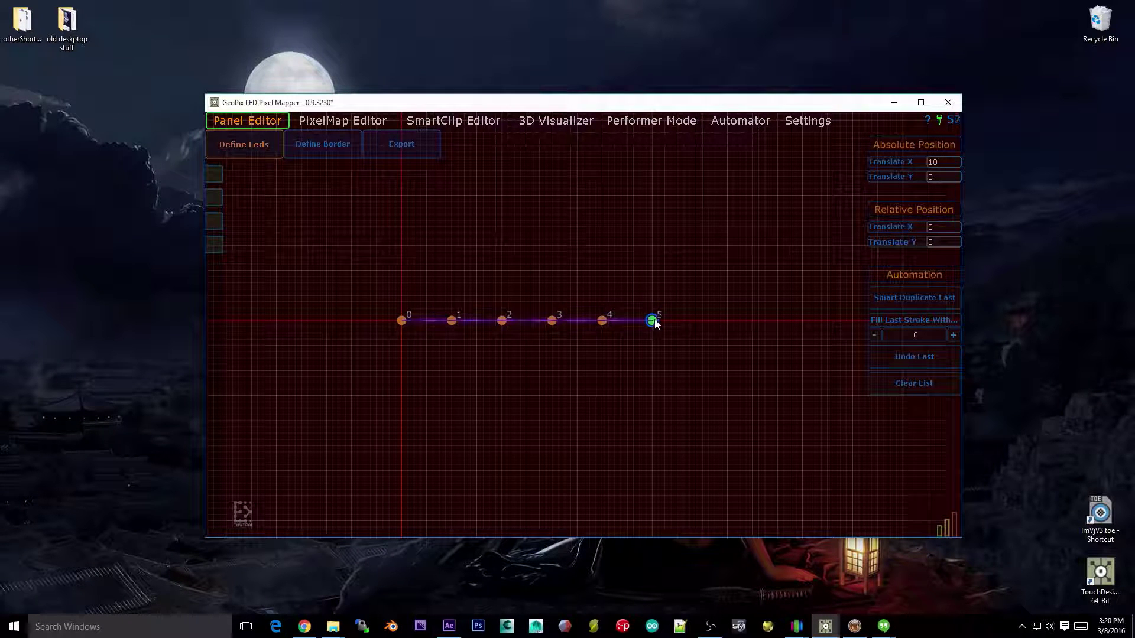
Place a second row of six LEDs at Y 2, running back from X 10 to X 0 at 2-unit spacing.
left_click(653, 272)
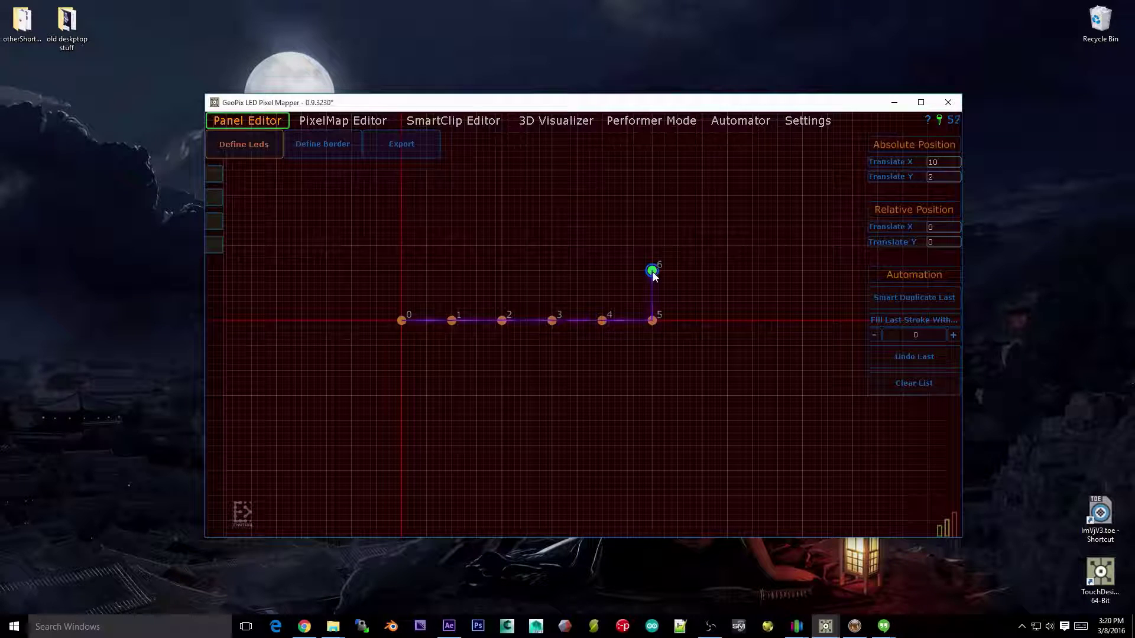
left_click(602, 271)
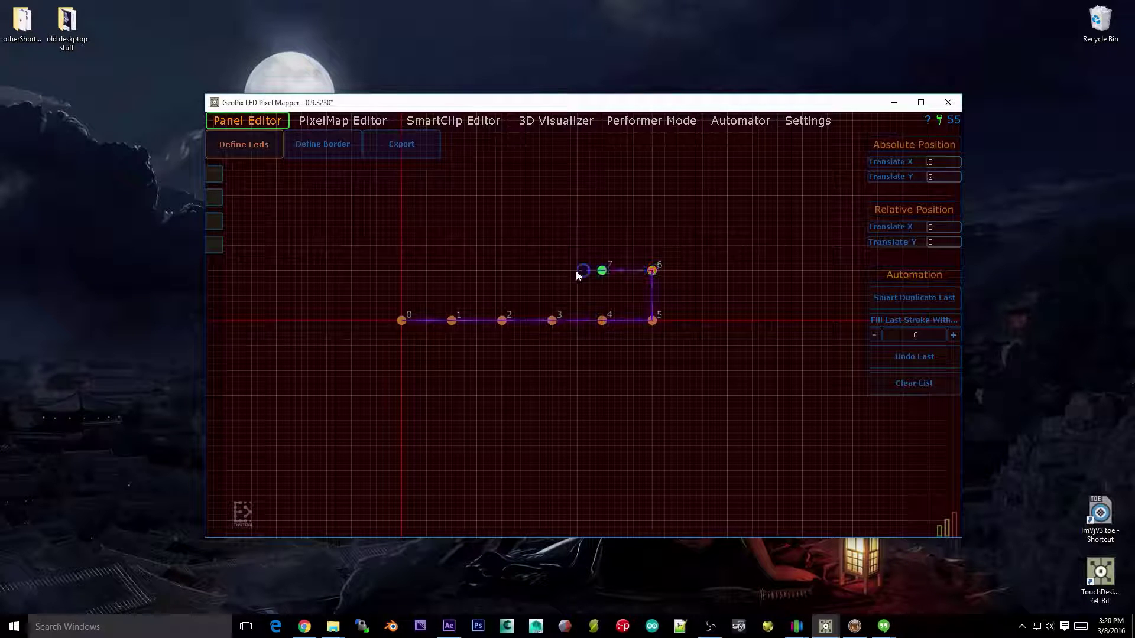
left_click(502, 270)
left_click(452, 270)
left_click(401, 270)
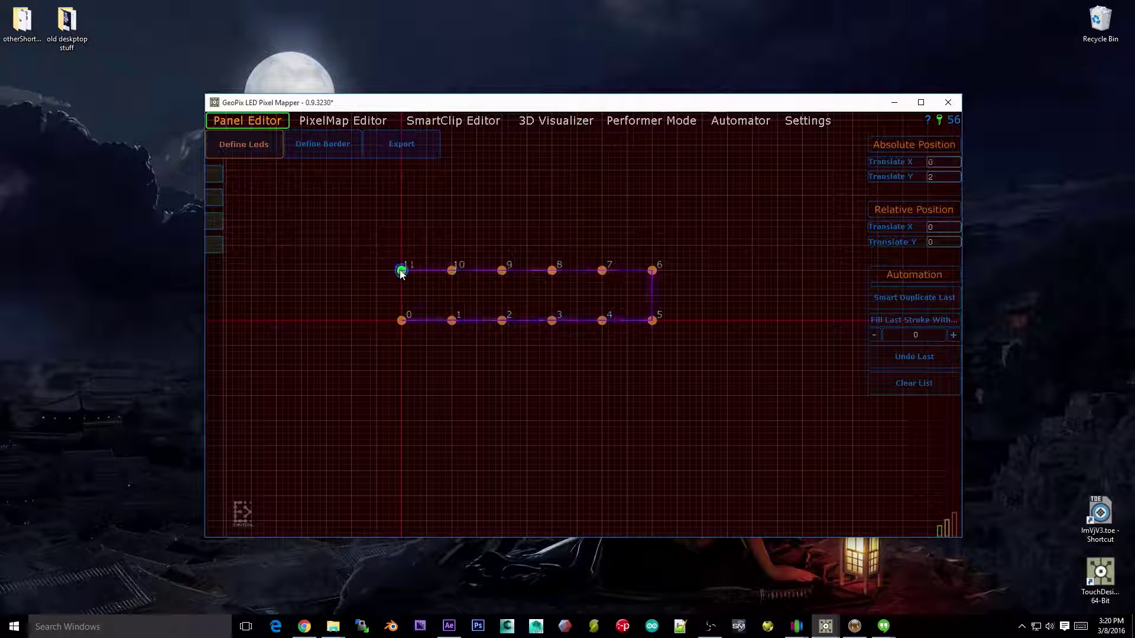
Place a third row of six LEDs at Y 4, from X 0 to X 10 at 2-unit spacing.
left_click(401, 220)
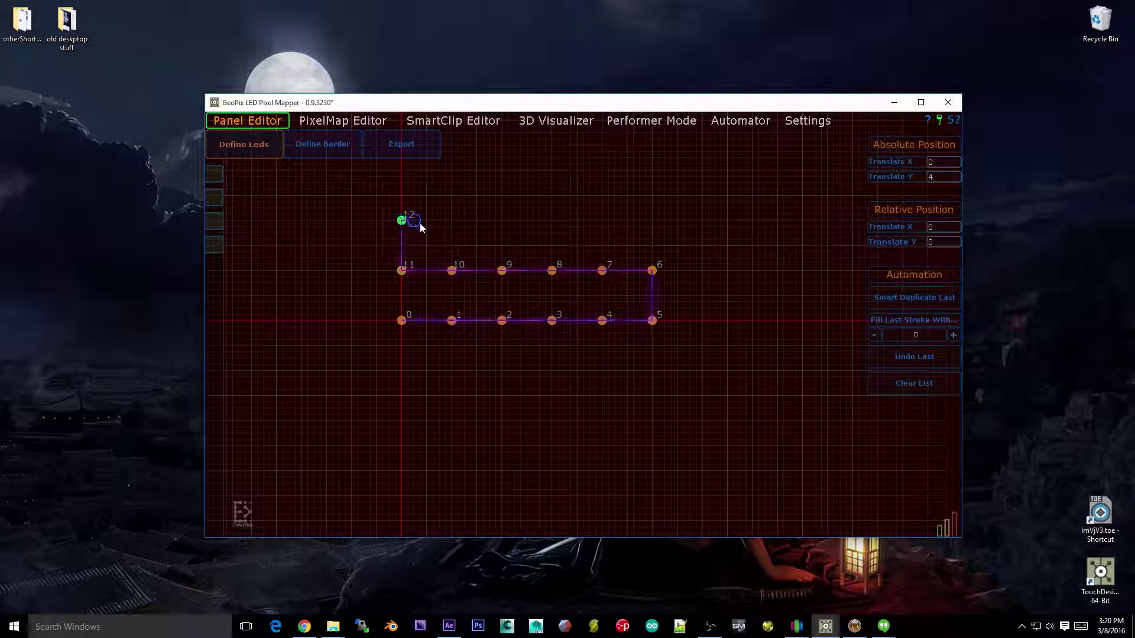
left_click(451, 220)
left_click(501, 221)
left_click(552, 220)
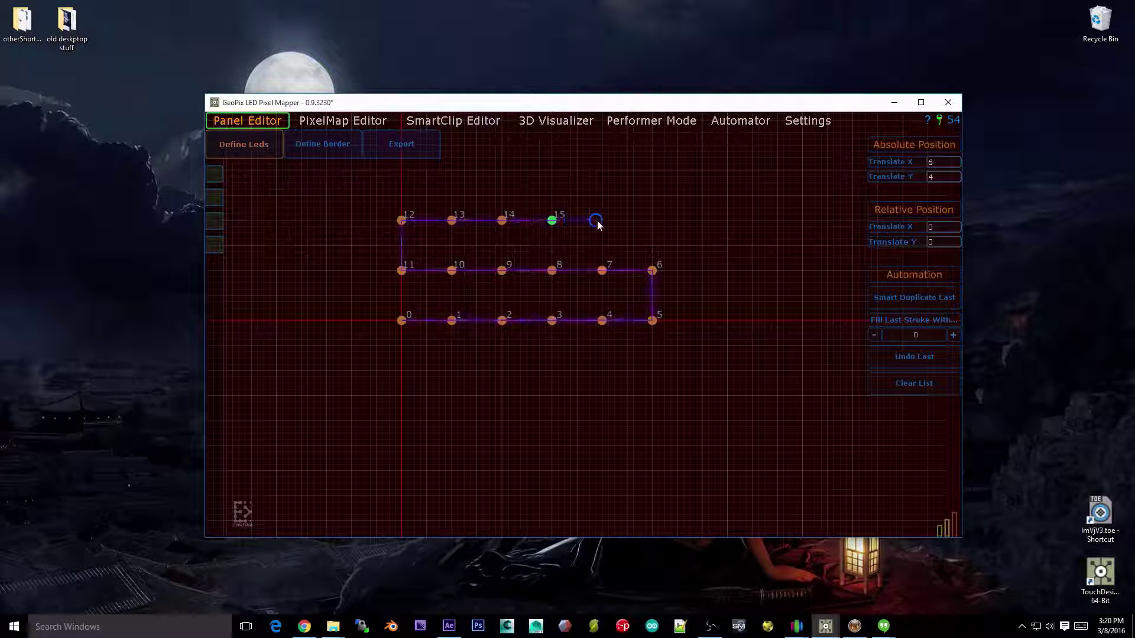
left_click(602, 221)
left_click(652, 220)
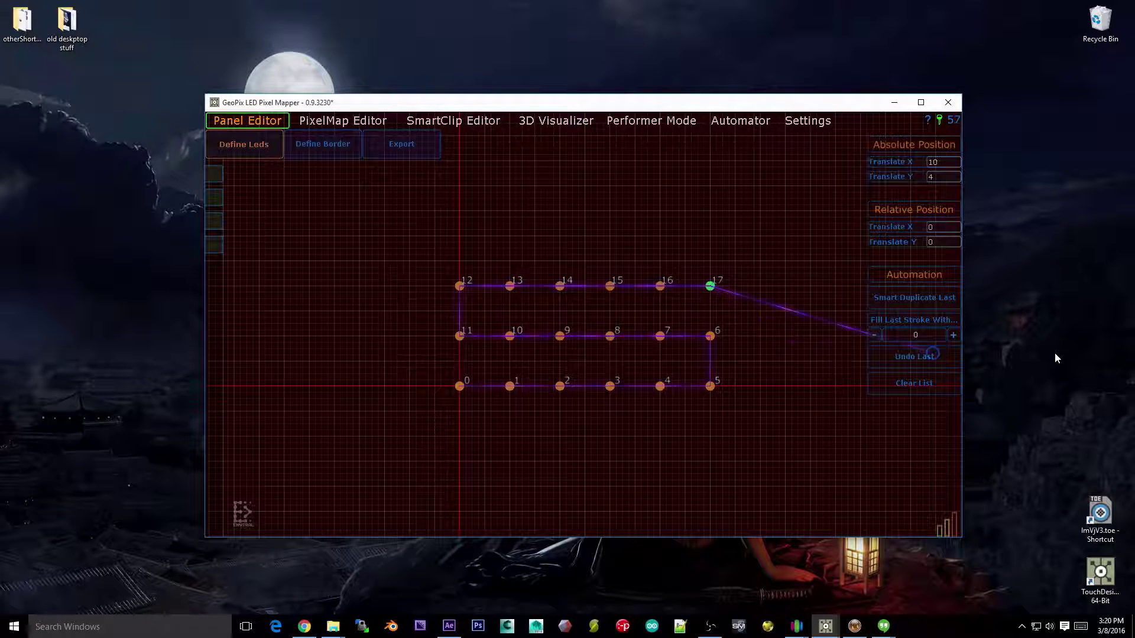
Clear the LED list, place LEDs at X 0 and X 2 on Y 0, and extend the row to X 10 with Smart Duplicate.
left_click(927, 381)
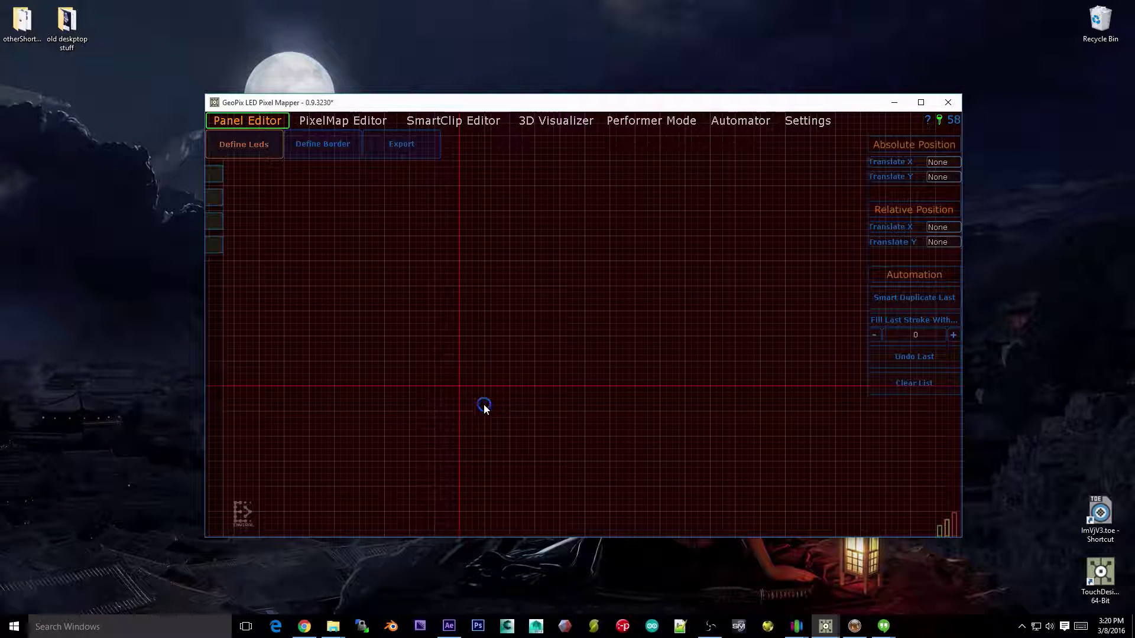
left_click(460, 387)
left_click(509, 385)
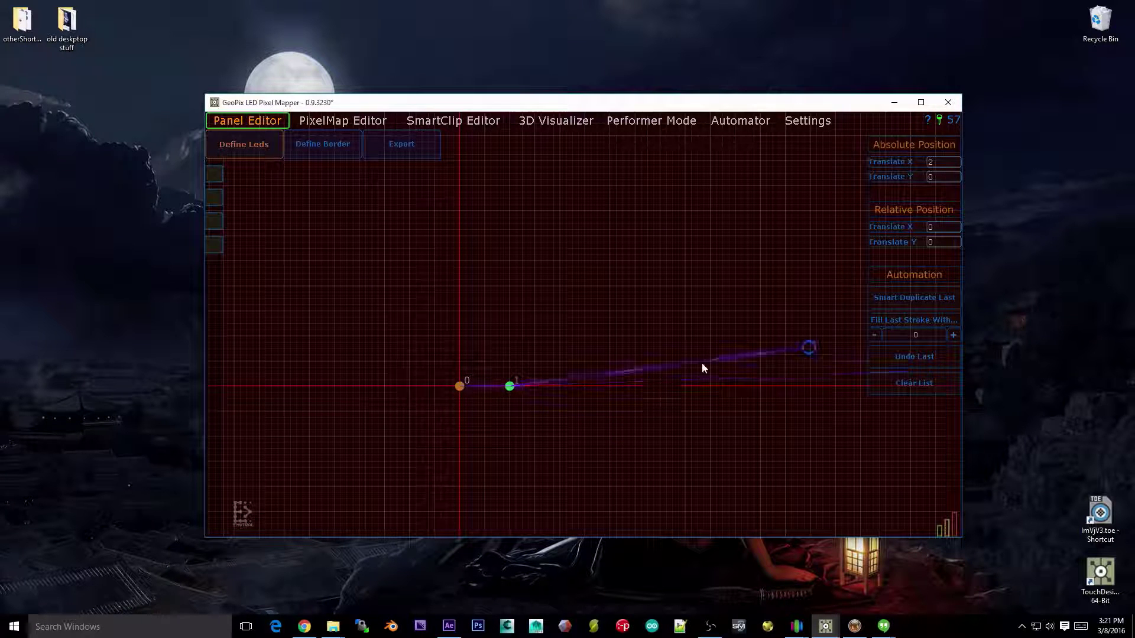
left_click(897, 300)
left_click(898, 301)
left_click(897, 301)
left_click(897, 300)
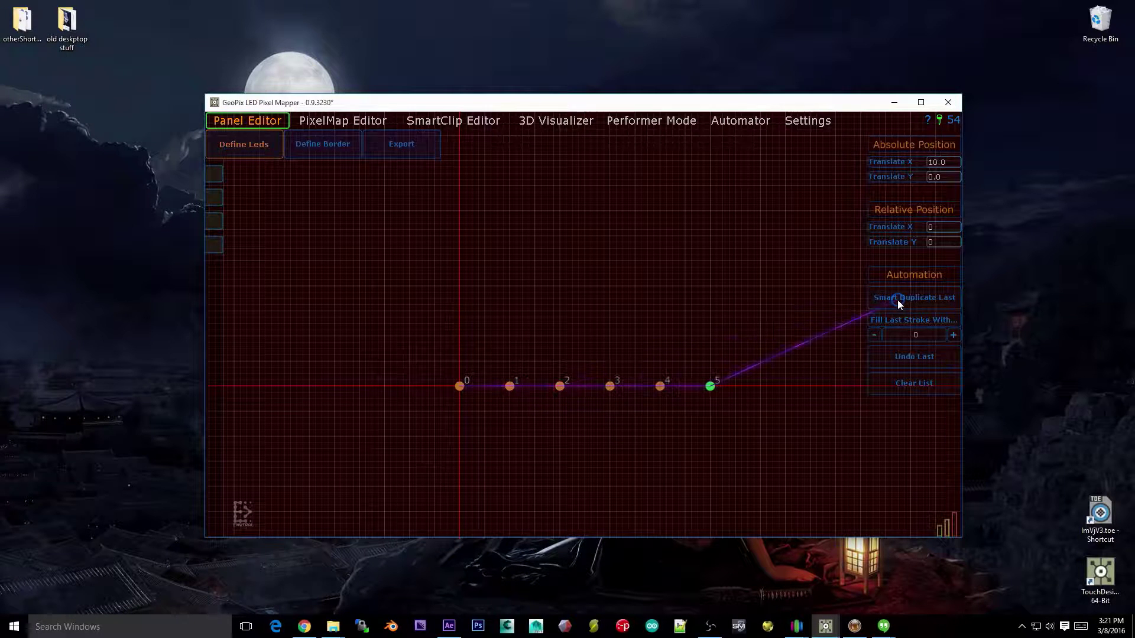
Place LEDs at X 10 and X 8 on Y 2 and extend this second row back to X 0 with Smart Duplicate.
left_click_drag(746, 305, 709, 336)
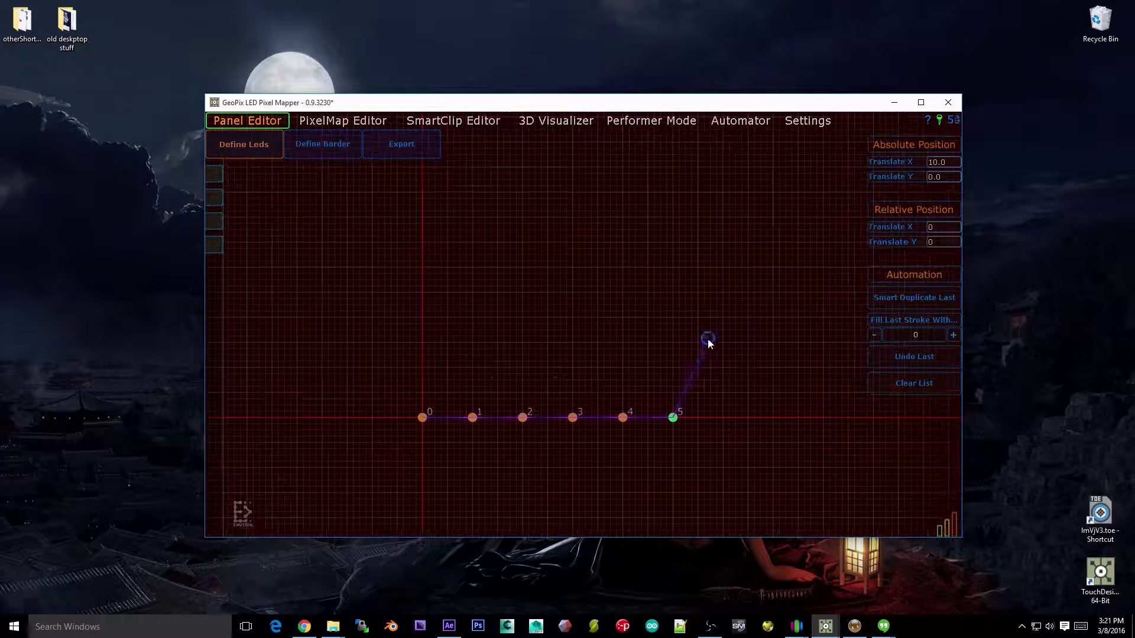
left_click(626, 372)
left_click(946, 301)
left_click(946, 301)
left_click(946, 300)
left_click(946, 301)
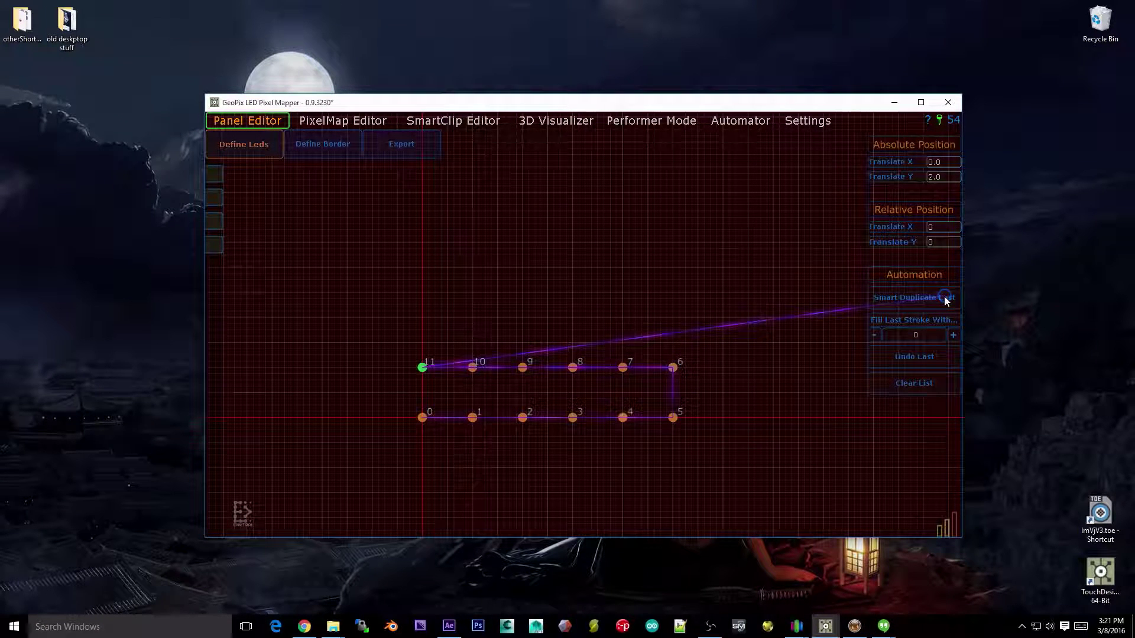
Place the first two LEDs of the third row at X 0 and X 2 on Y 4.
left_click(422, 318)
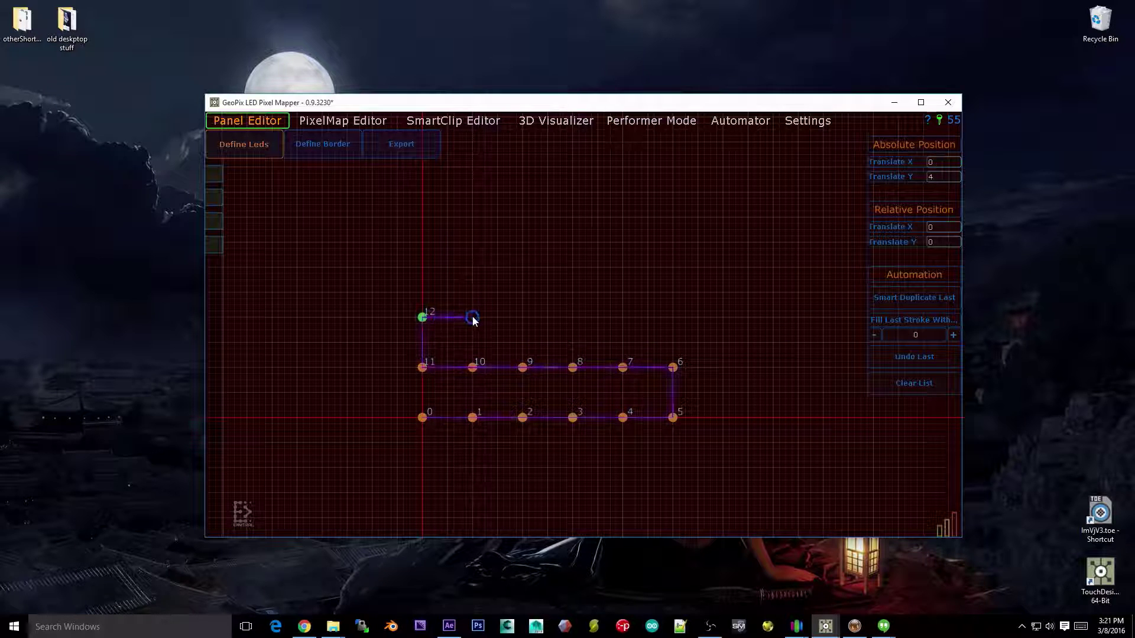
left_click(473, 317)
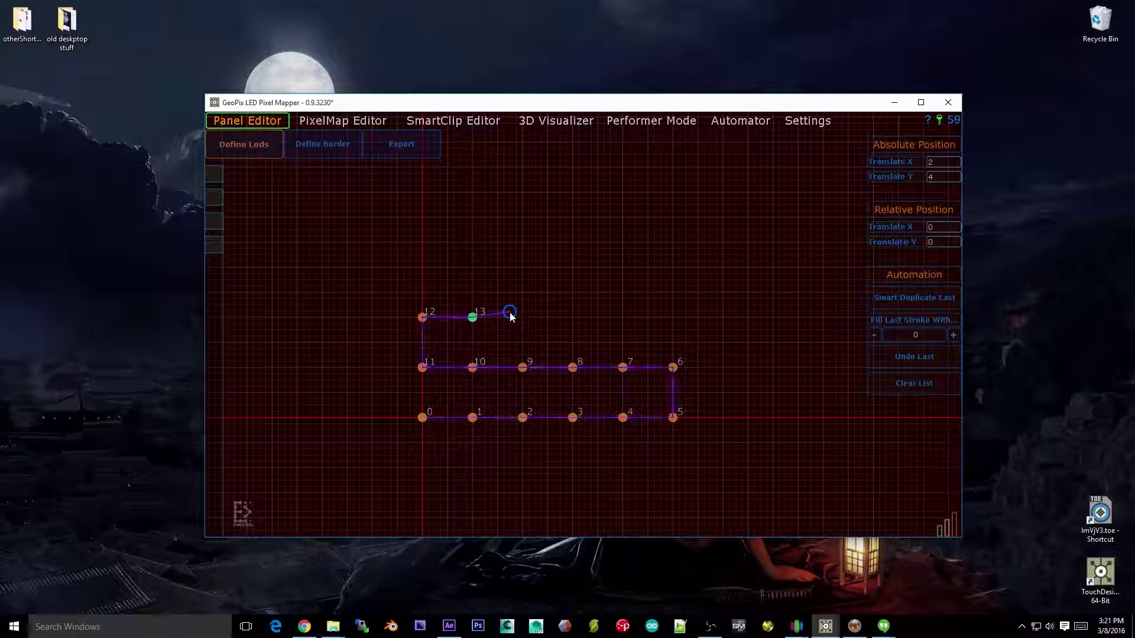
Try a diagonal run by placing an LED at X 4, Y 5 and smart-duplicating it twice, then undo these three LEDs.
left_click(523, 293)
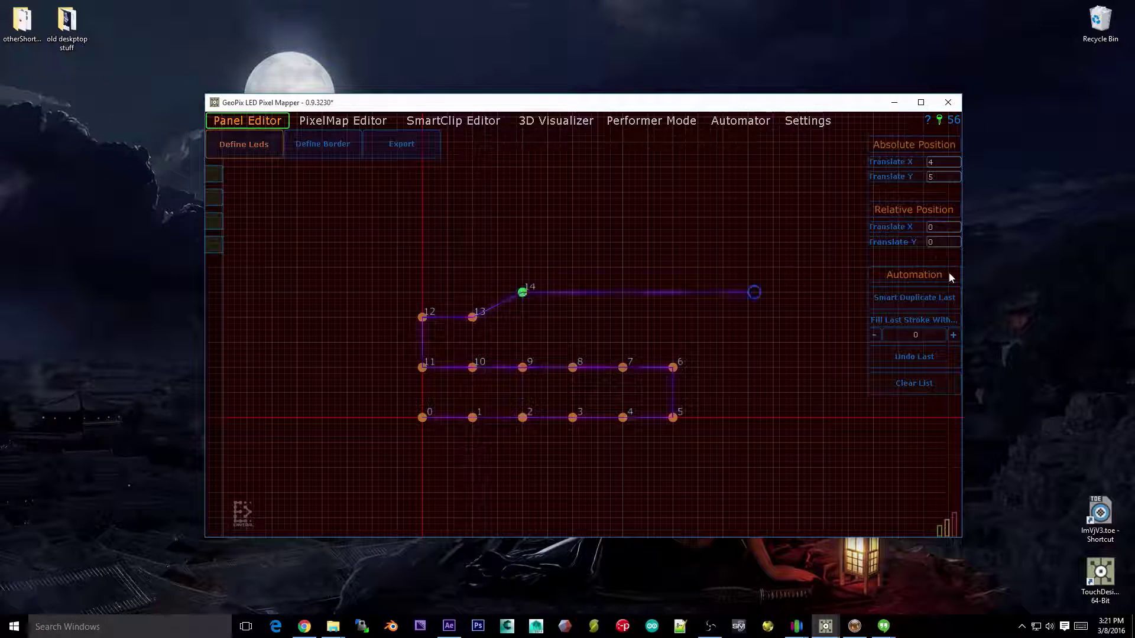
left_click(944, 300)
left_click(945, 304)
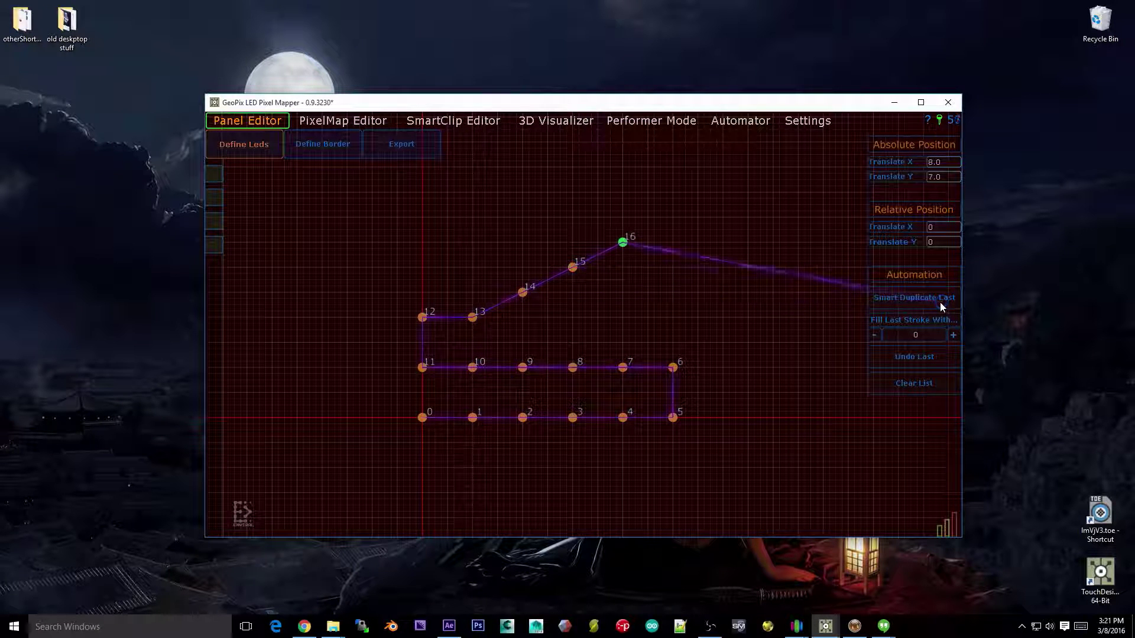
left_click(935, 358)
left_click(935, 357)
left_click(935, 358)
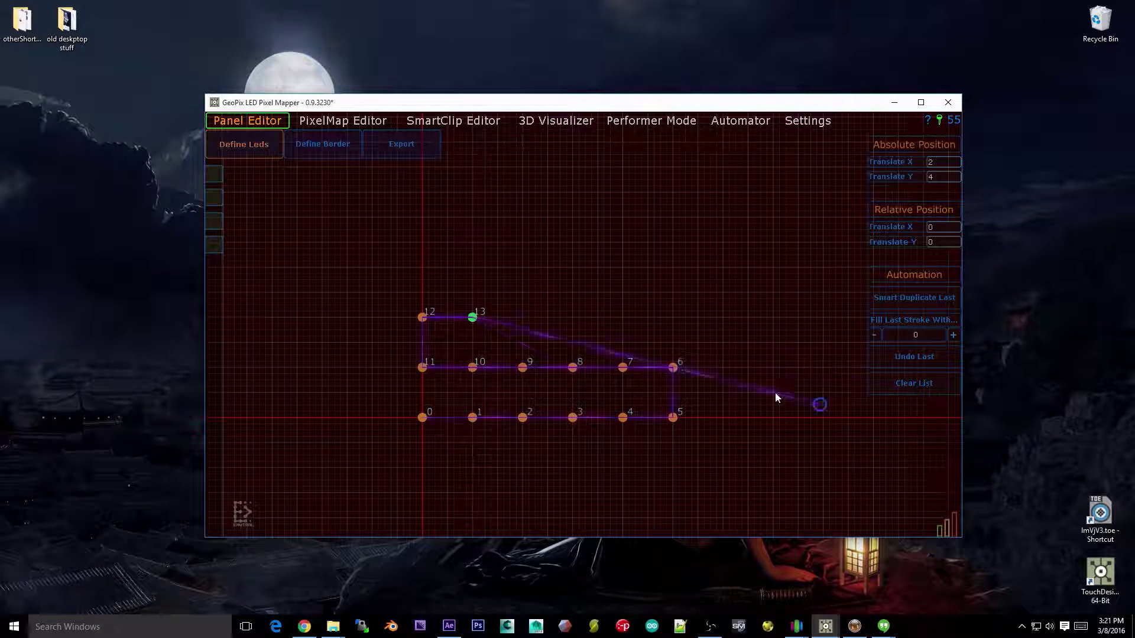
Place an LED at X 4, Y 4 and complete the third row to X 10 with Smart Duplicate.
left_click(523, 319)
left_click(937, 298)
left_click(937, 298)
left_click(937, 299)
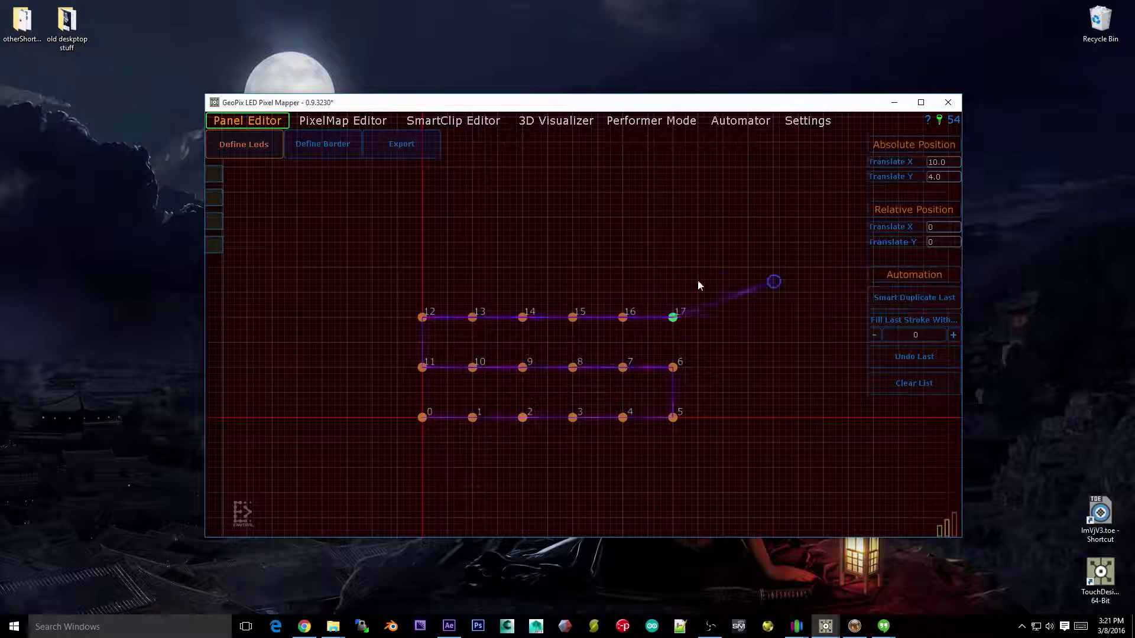
Place LEDs at X 10, Y 6 and X 0, Y 6, and clear the entire LED list.
left_click(672, 269)
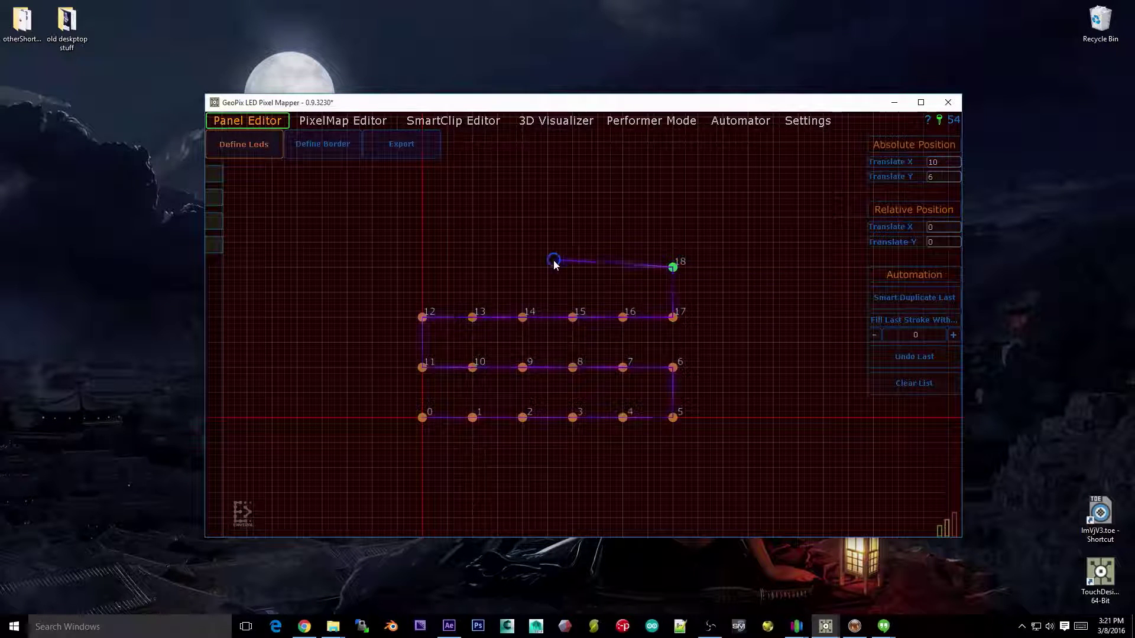
left_click(421, 268)
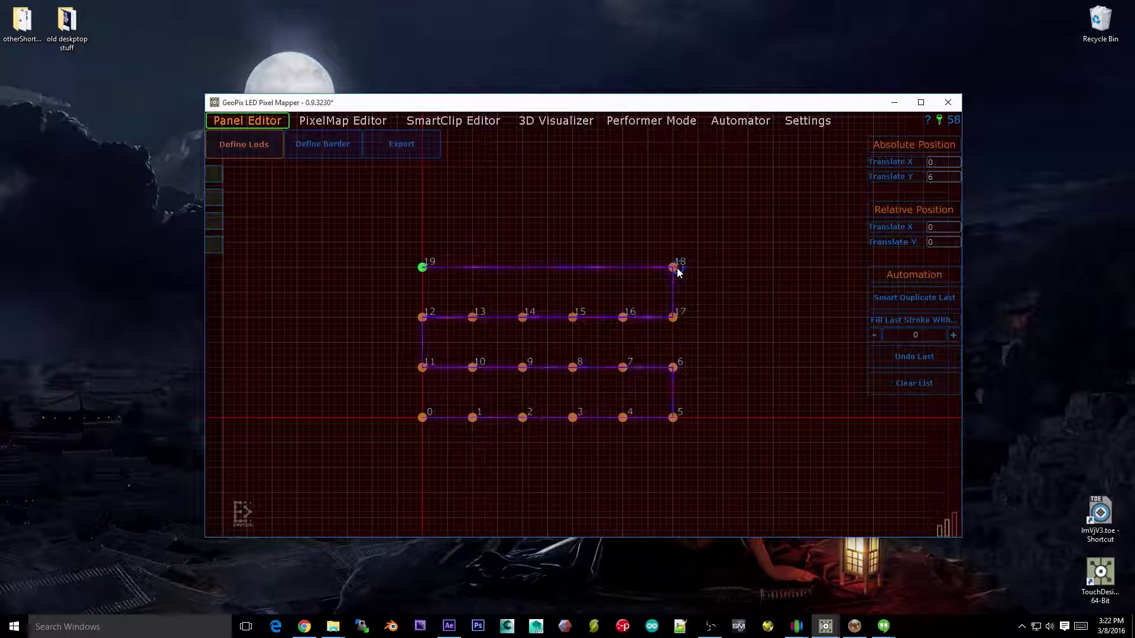
left_click(898, 386)
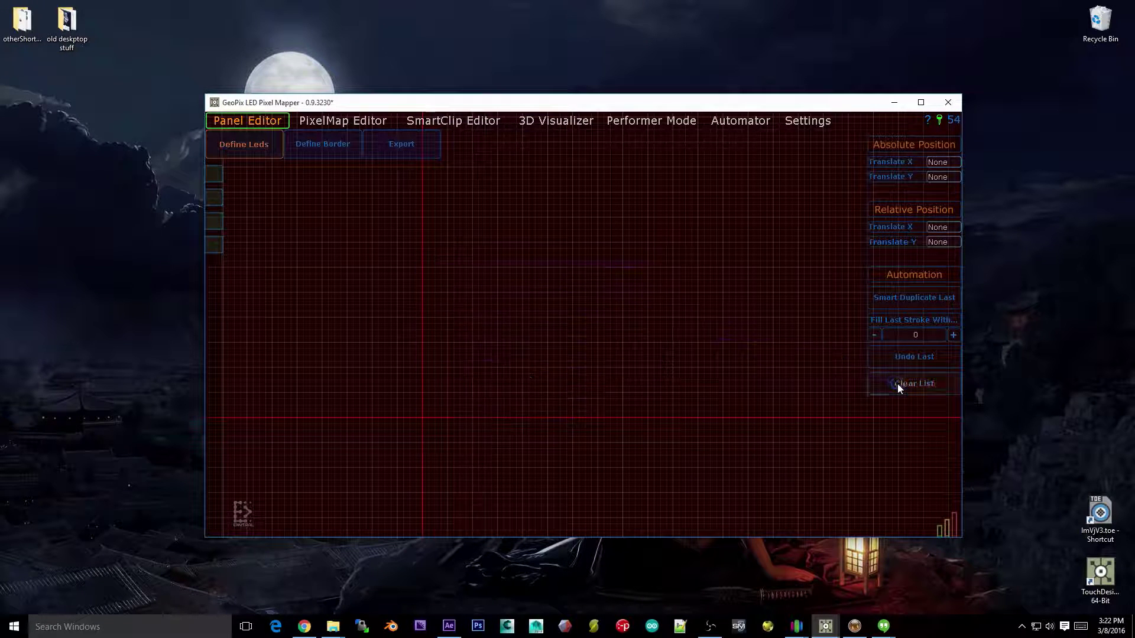
Place an LED at the origin and a second one at absolute position X 20, Y 0.
left_click(423, 418)
left_click(517, 374)
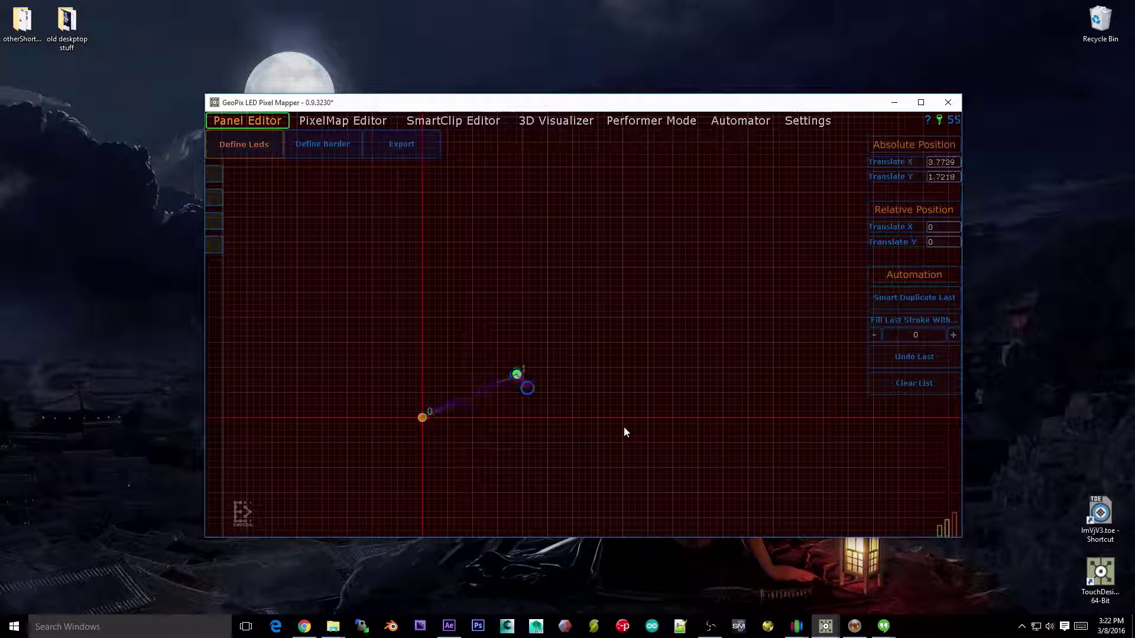
left_click(944, 162)
type("10")
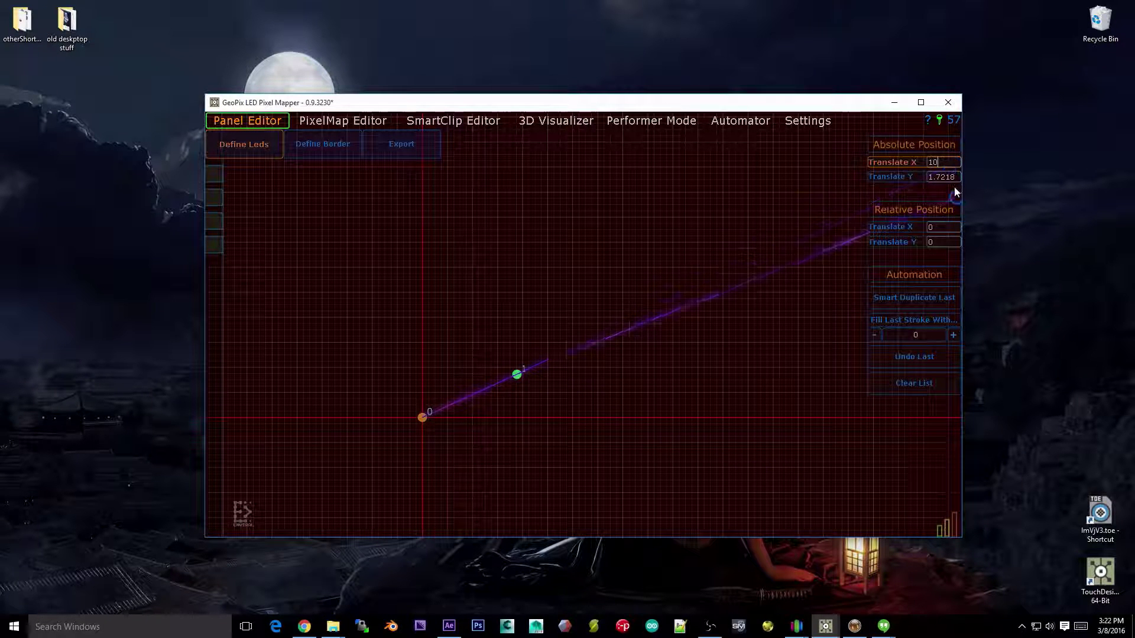
double_click(935, 163)
type("20")
key("Return")
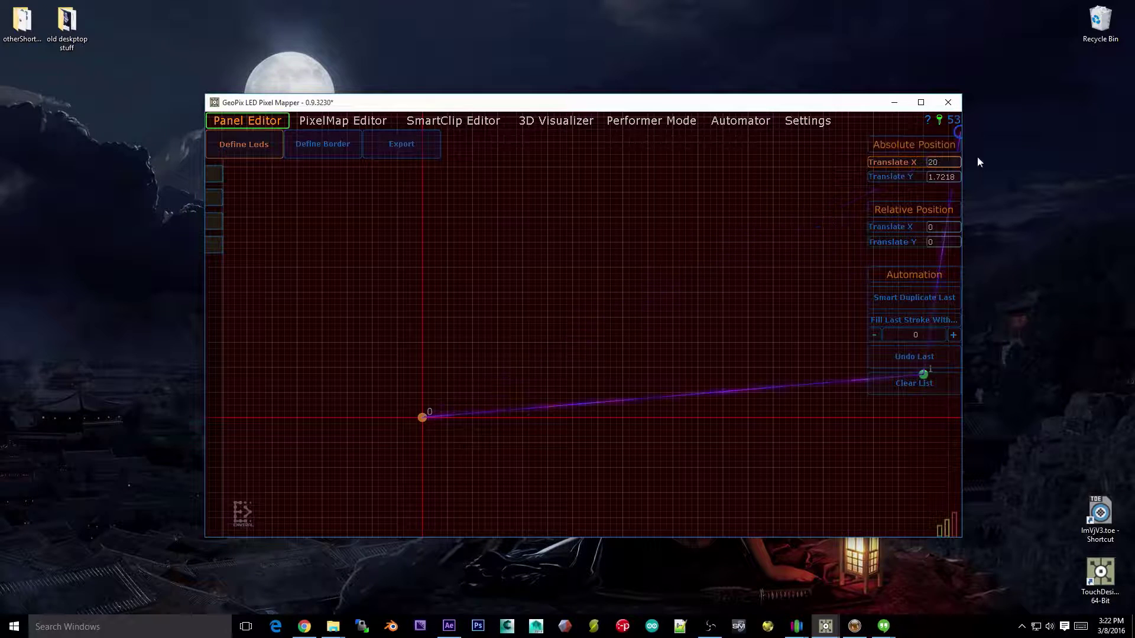
left_click(946, 176)
type("0")
key("Return")
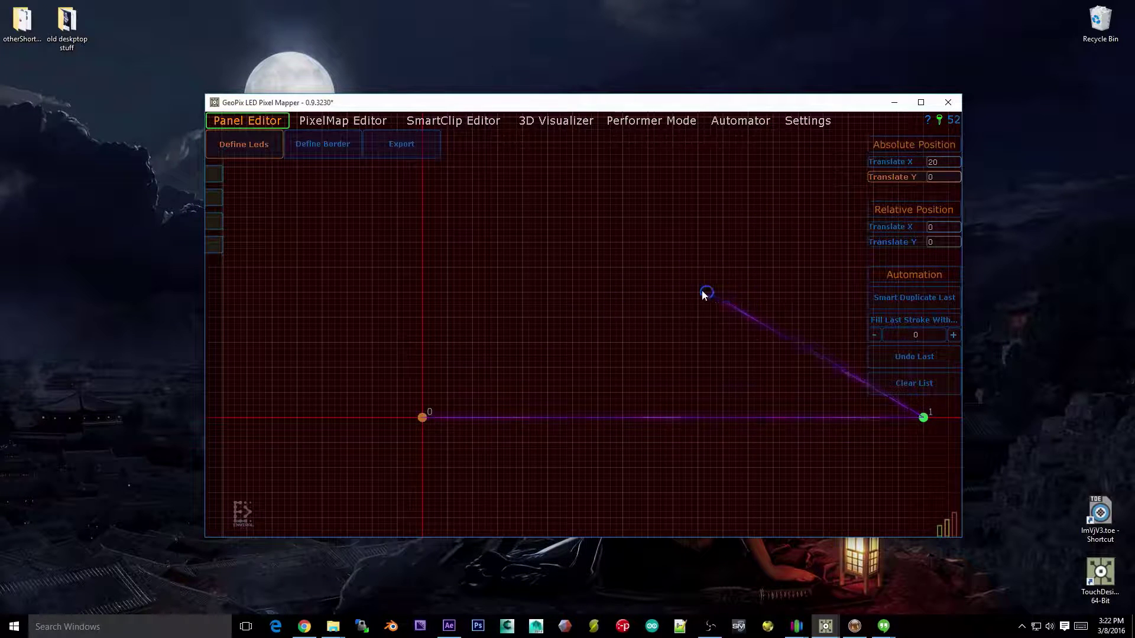
Fill the last stroke between the two LEDs with 8 evenly spaced intermediate LEDs.
left_click_drag(704, 291, 620, 242)
left_click_drag(692, 271, 682, 279)
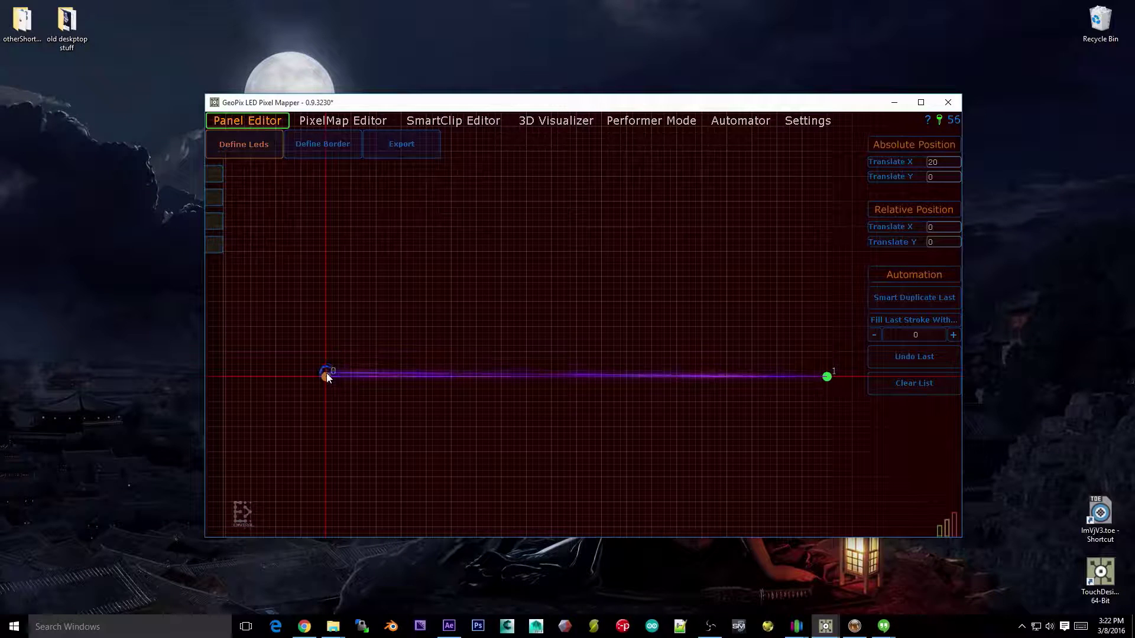
left_click(953, 335)
left_click(954, 336)
left_click(954, 336)
left_click(954, 336)
left_click(953, 336)
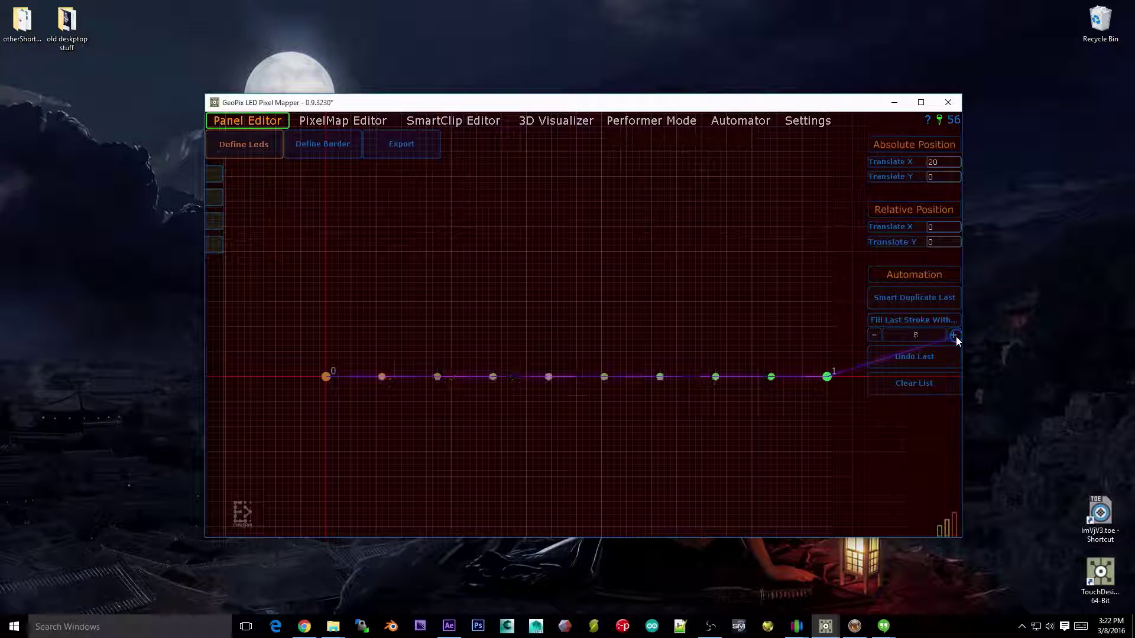
left_click(881, 339)
type("16")
type("8")
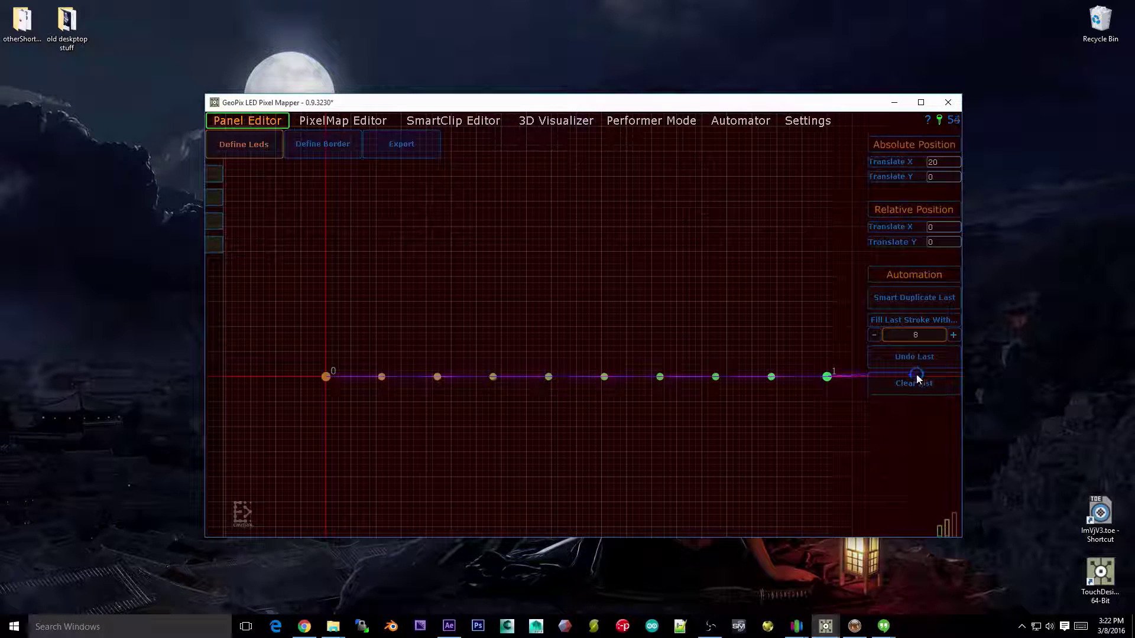
left_click(935, 319)
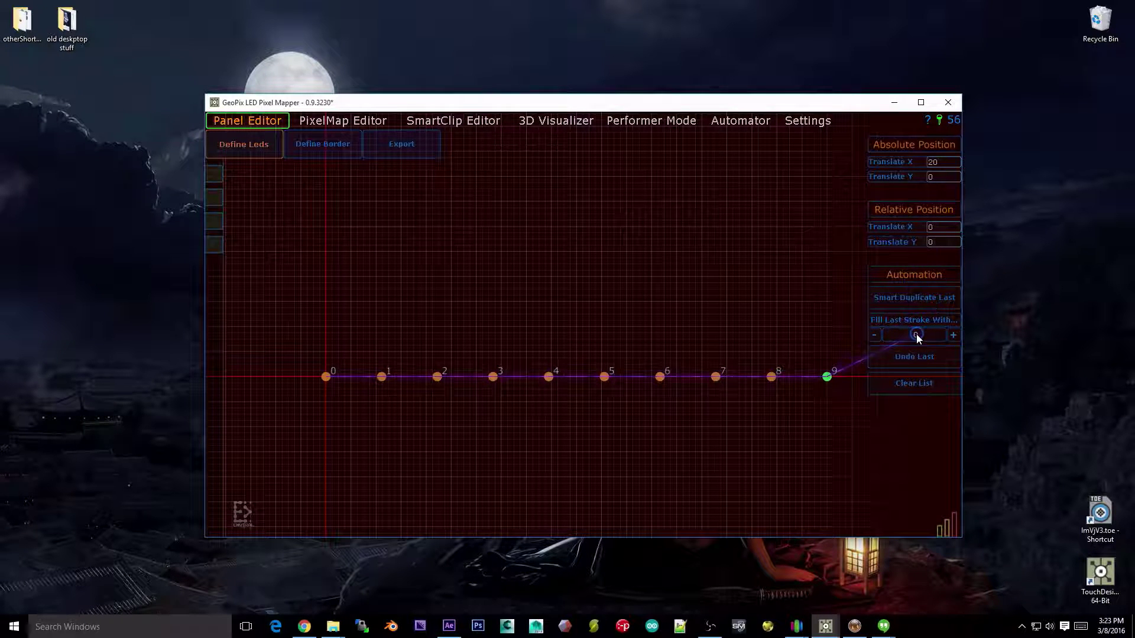
Clear the LED list and place a new first LED at absolute position X 0, Y 0.
left_click(940, 383)
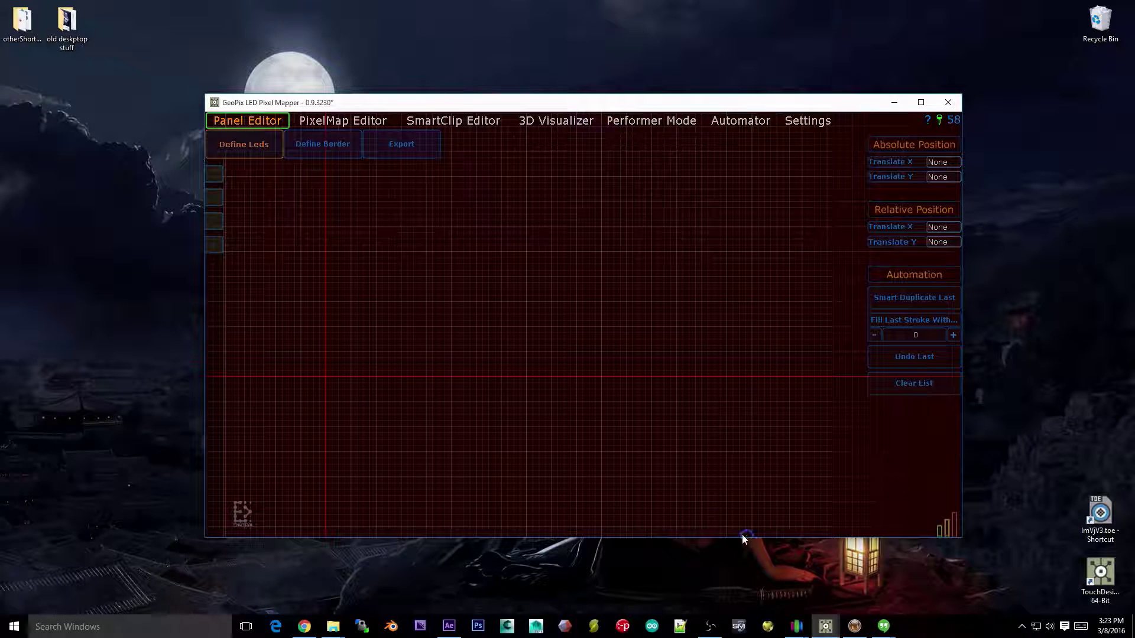
left_click(389, 399)
left_click(958, 163)
type("0")
key("Return")
left_click(946, 174)
type("0")
key("Return")
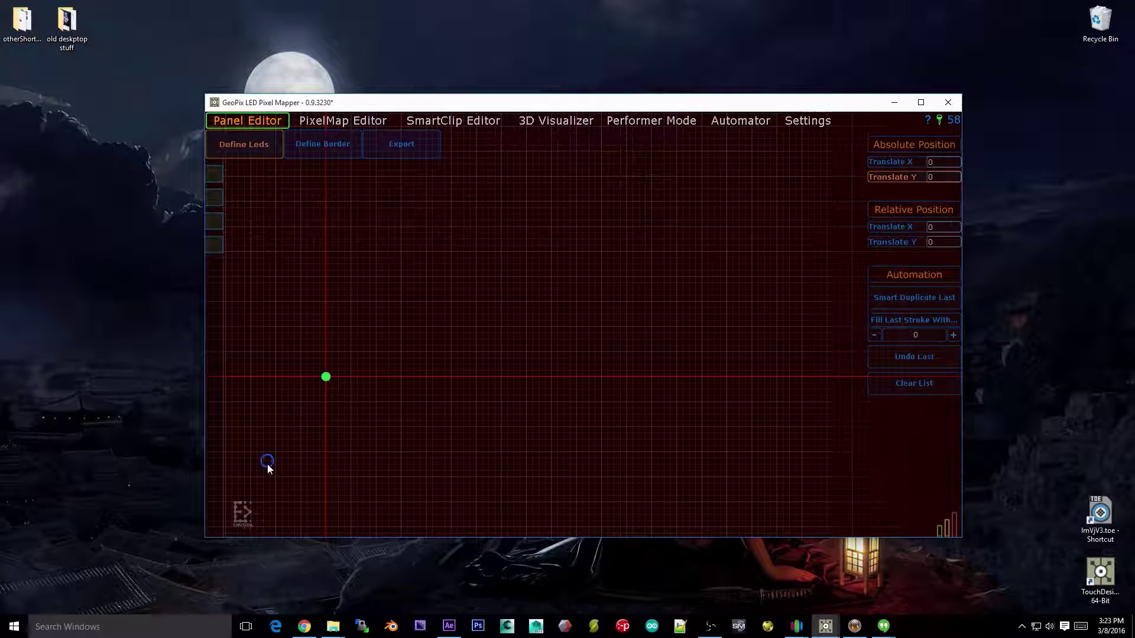
Place a second LED and set its absolute position to X 1, Y 0.
left_click(448, 306)
left_click(943, 162)
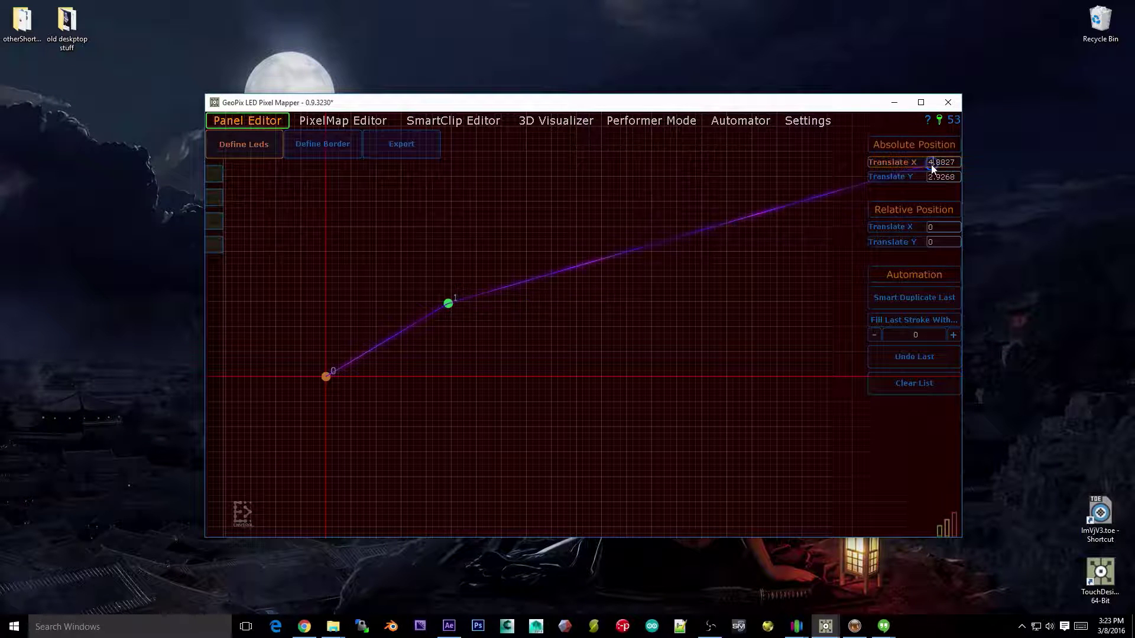
type("1")
key("Return")
left_click(940, 176)
type("0")
key("Return")
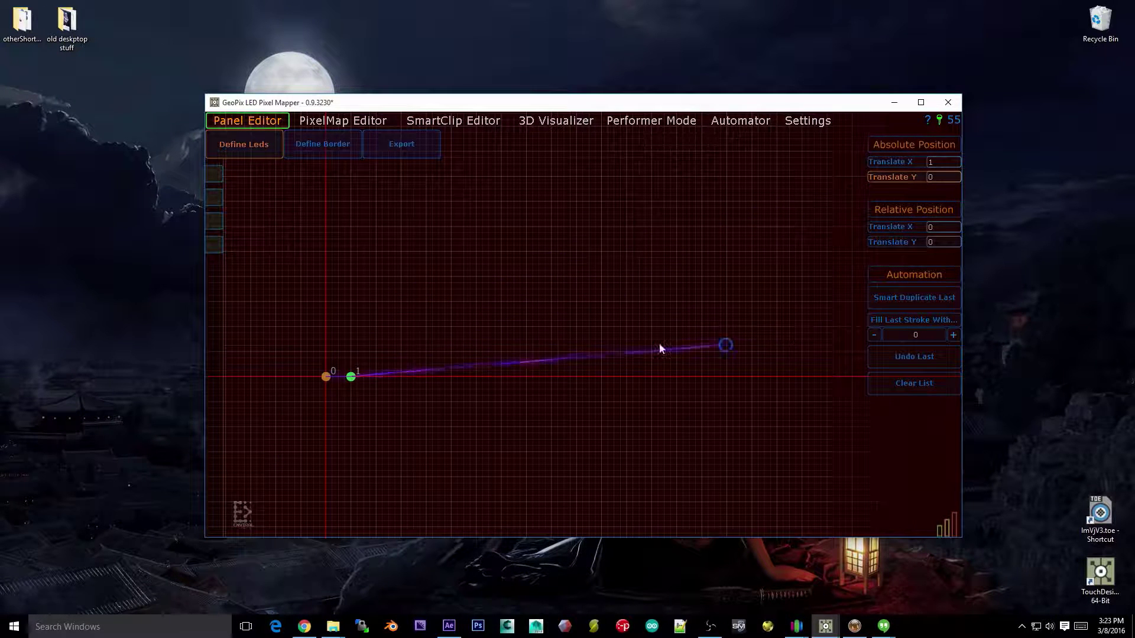
Place four more LEDs freehand above the first two, ending at about X -2.5, Y 6.
left_click(539, 266)
left_click(464, 218)
left_click(329, 267)
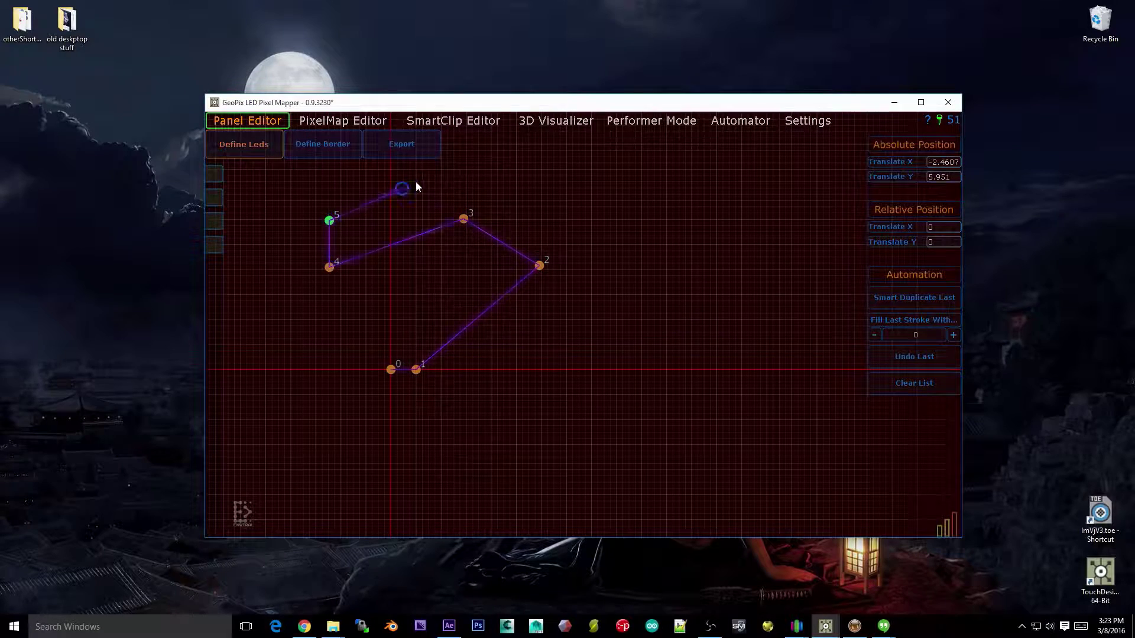
left_click_drag(428, 184, 472, 219)
scroll(366, 244, "up", 2)
left_click_drag(379, 239, 471, 332)
scroll(417, 301, "up", 1)
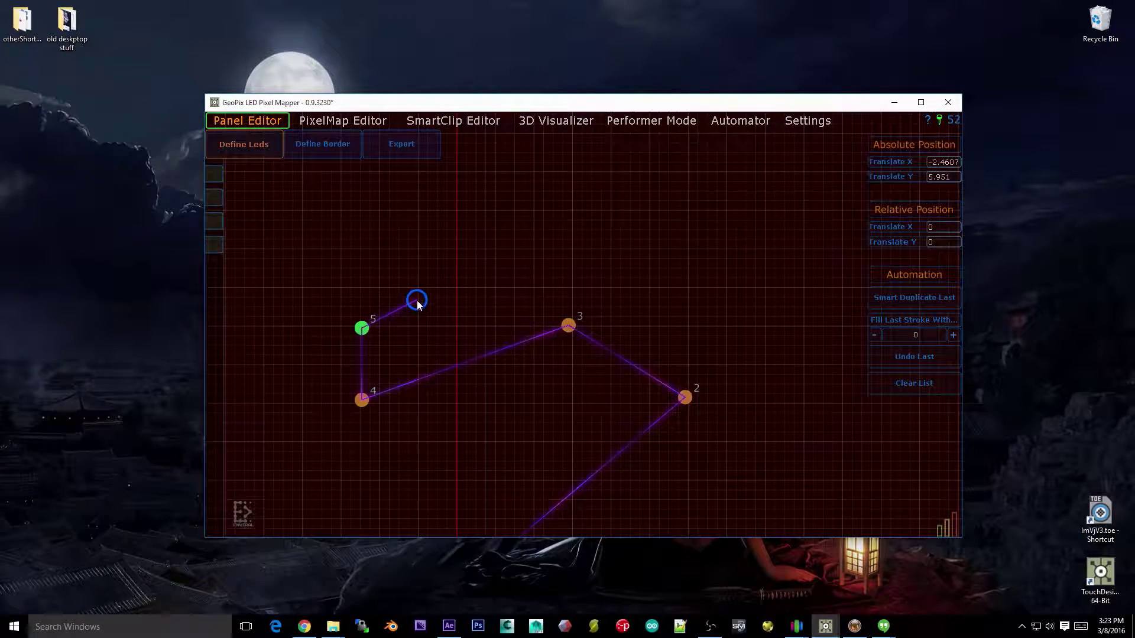
left_click_drag(416, 301, 456, 309)
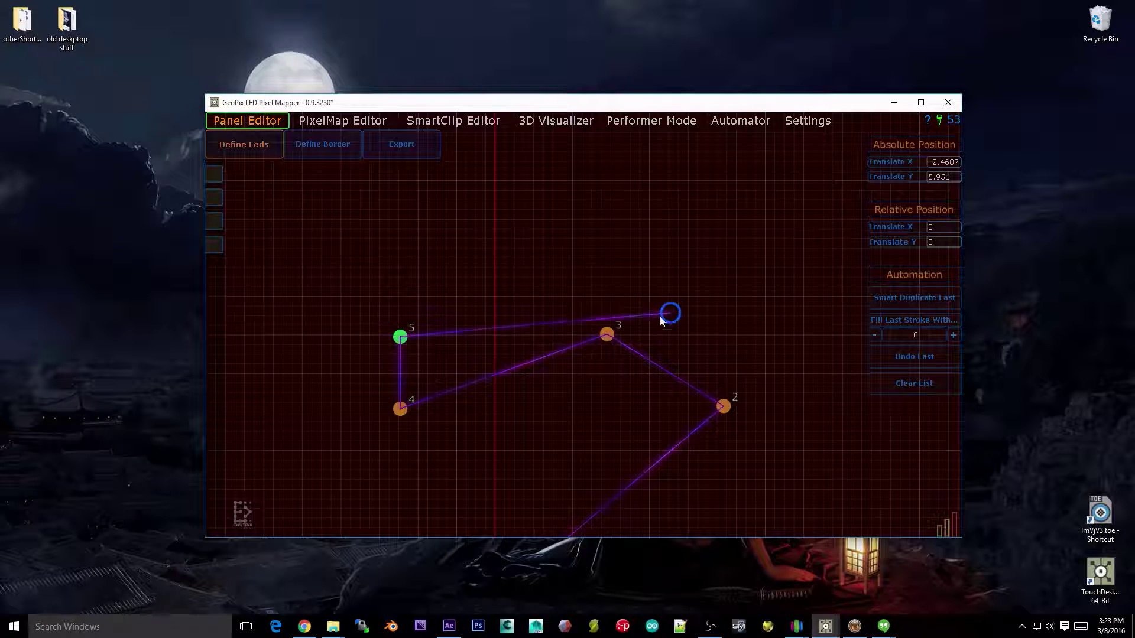
Place an LED directly on LED 3 and offset it with relative Y 1, trying relative X 1 before setting X -1.
left_click(605, 338)
left_click(943, 243)
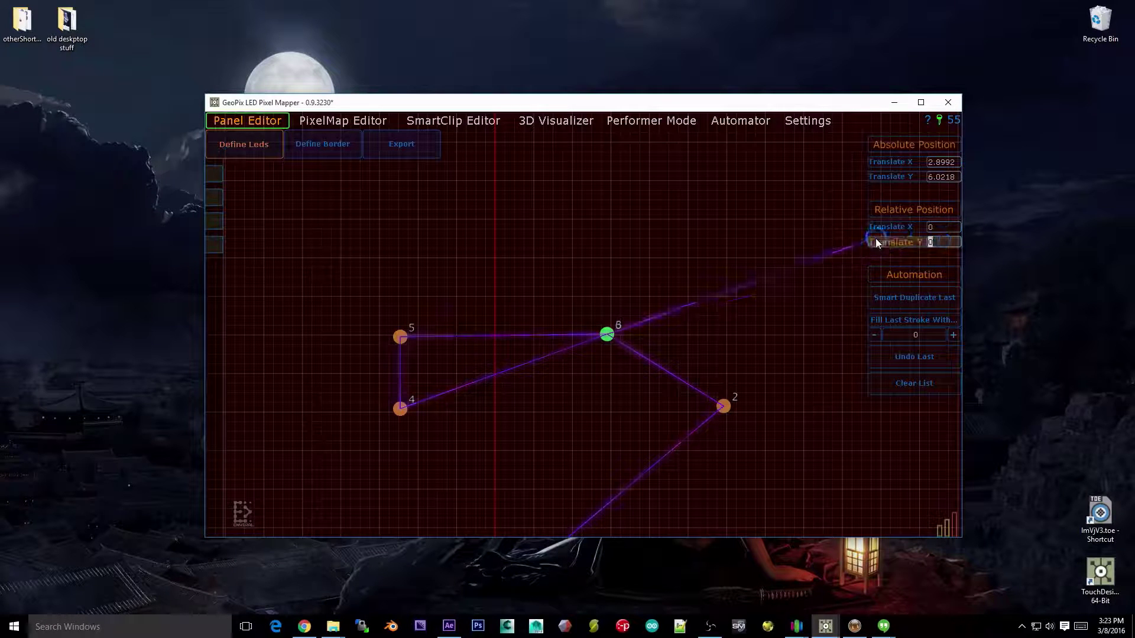
type("1")
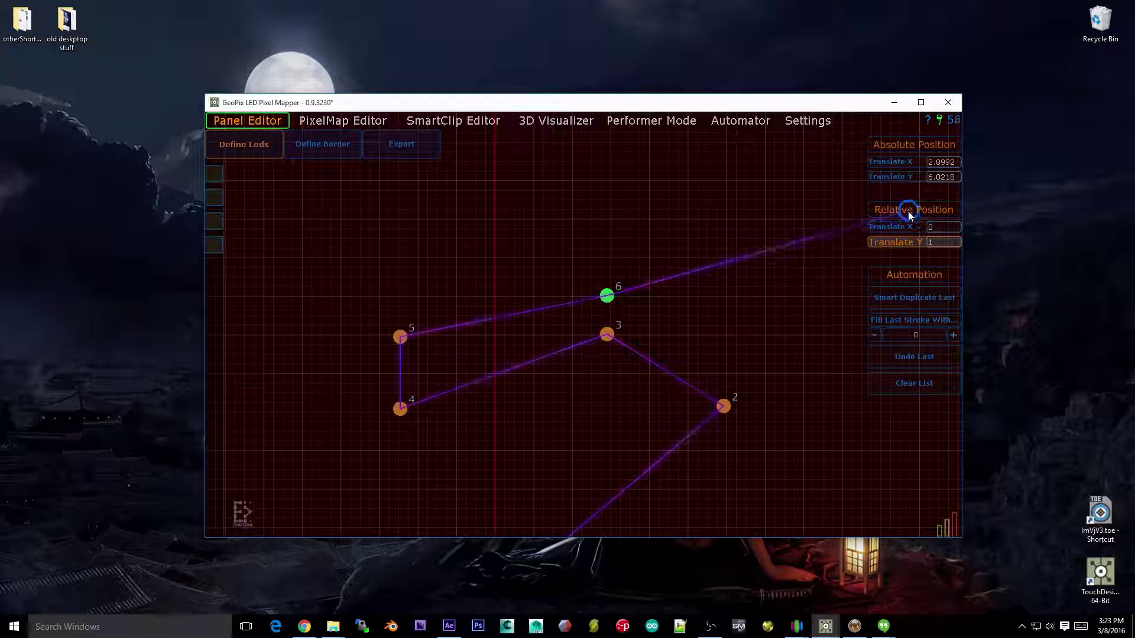
left_click(939, 229)
type("1")
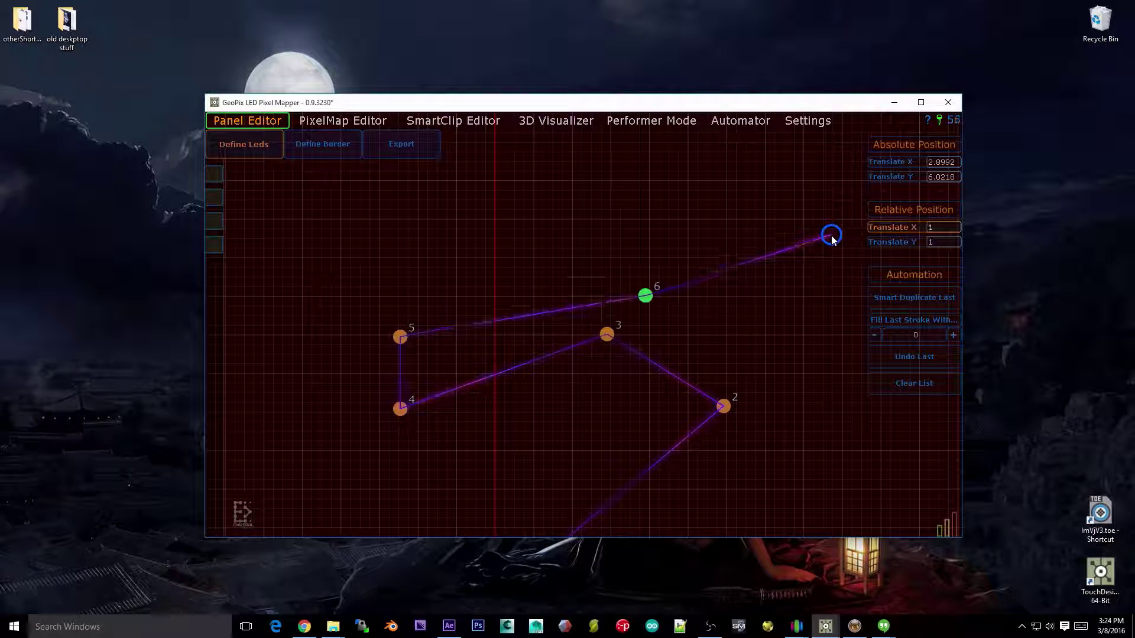
left_click(940, 228)
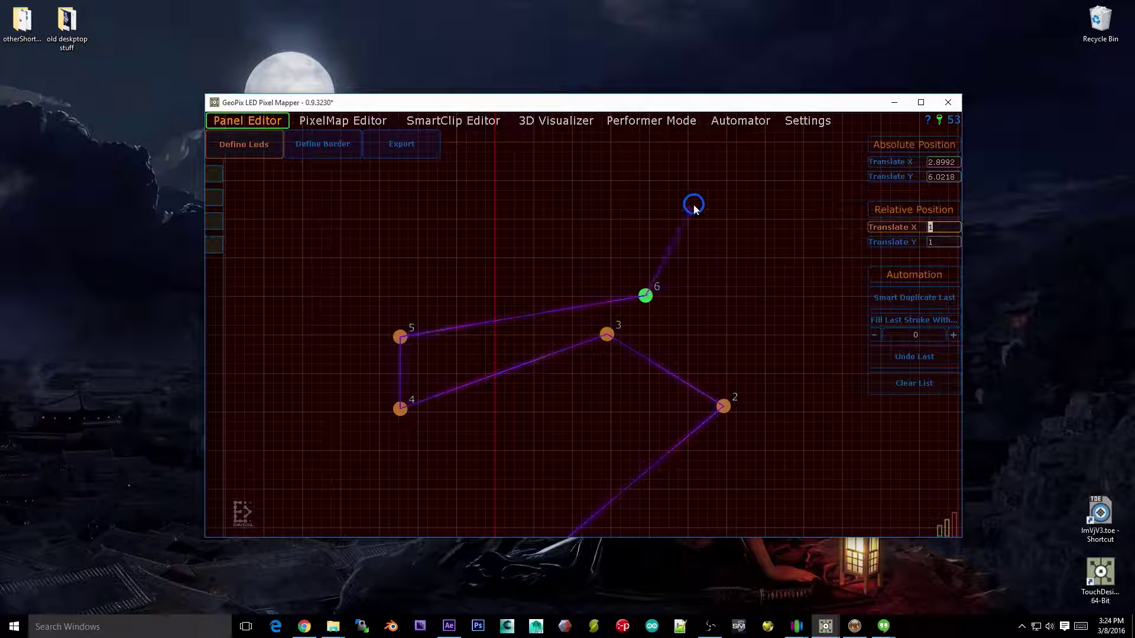
type("-1")
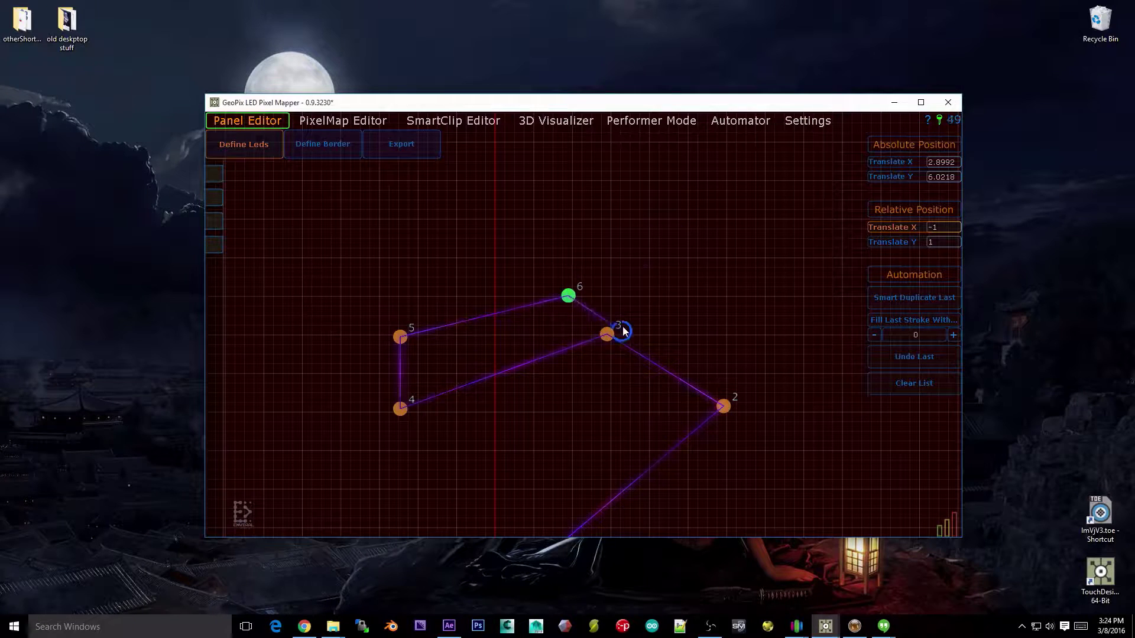
scroll(619, 302, "down", 2)
scroll(619, 297, "down", 2)
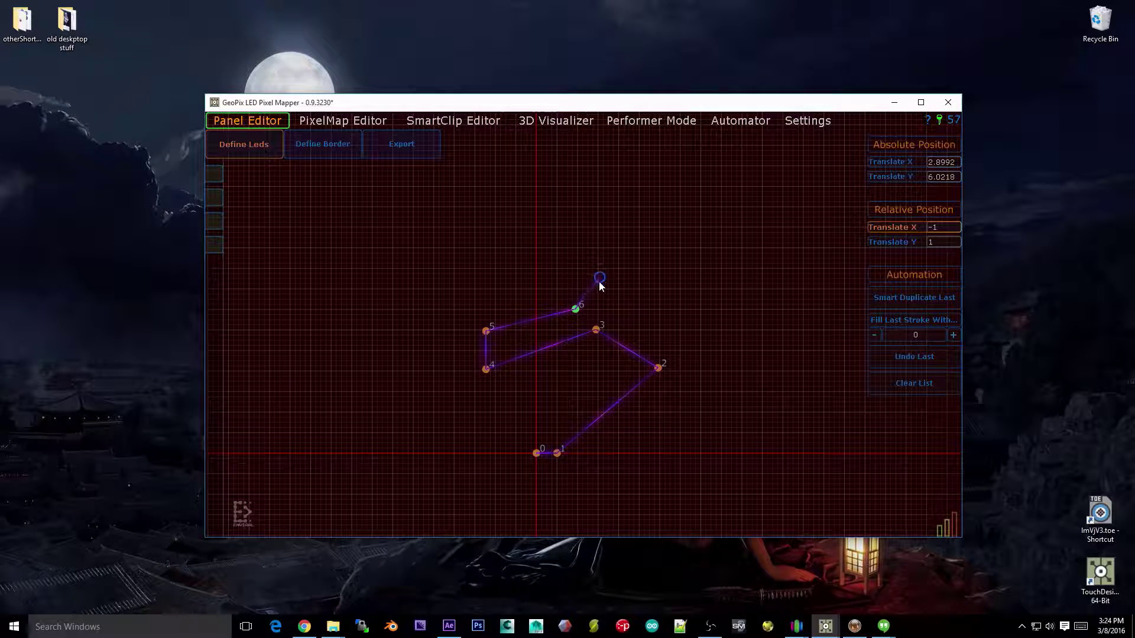
Clear all LEDs from the panel's list.
left_click_drag(682, 306, 684, 285)
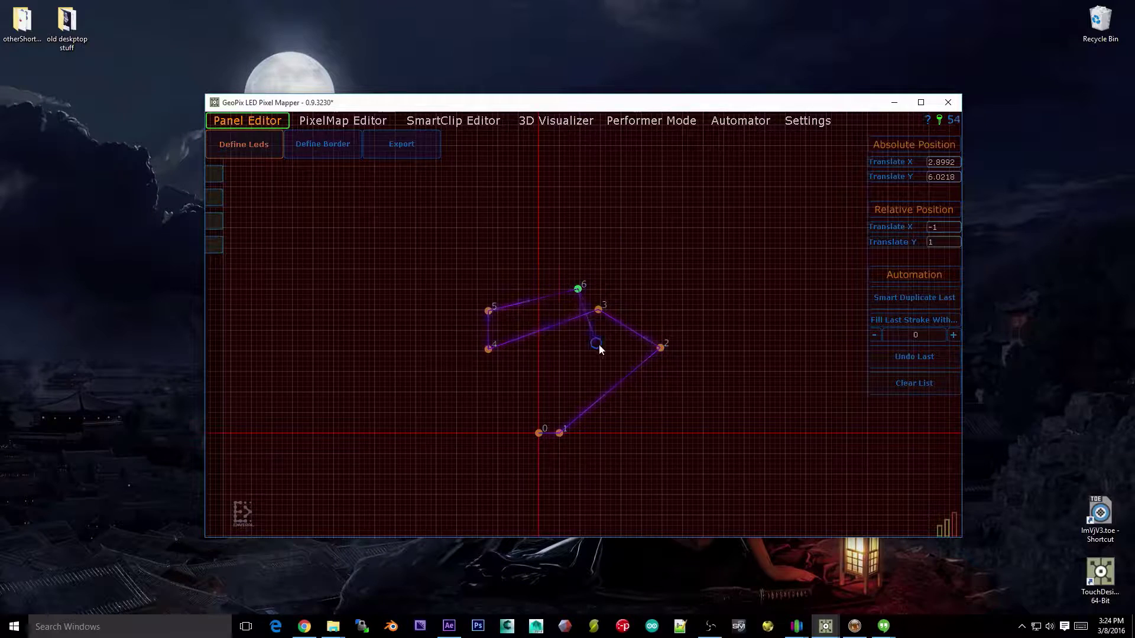
left_click_drag(598, 345, 617, 349)
left_click(926, 381)
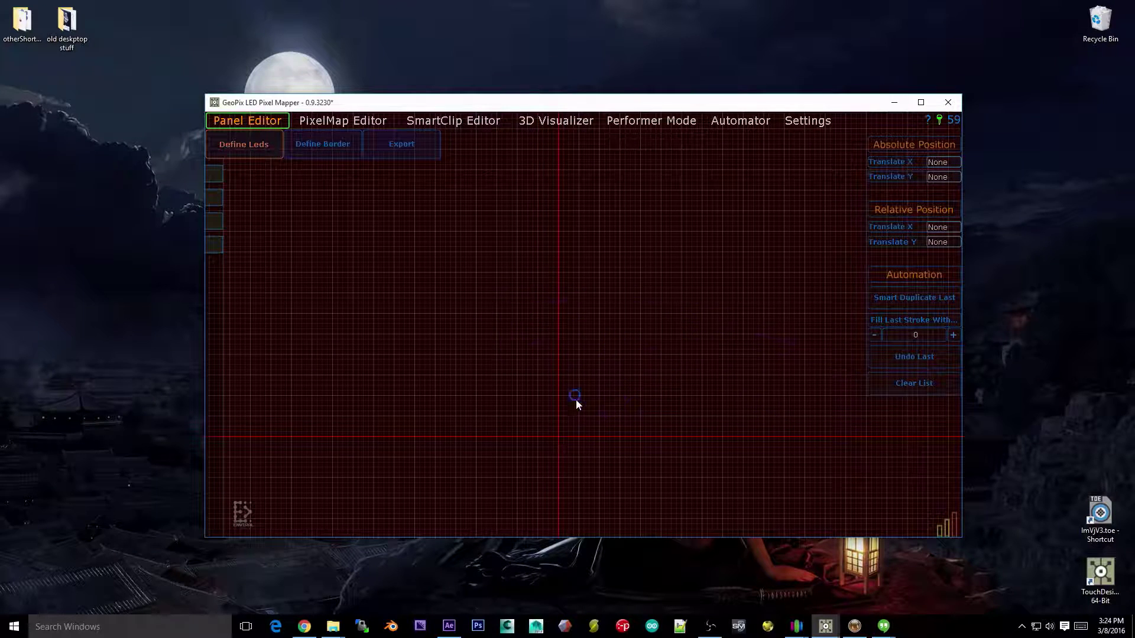
left_click_drag(683, 378, 681, 378)
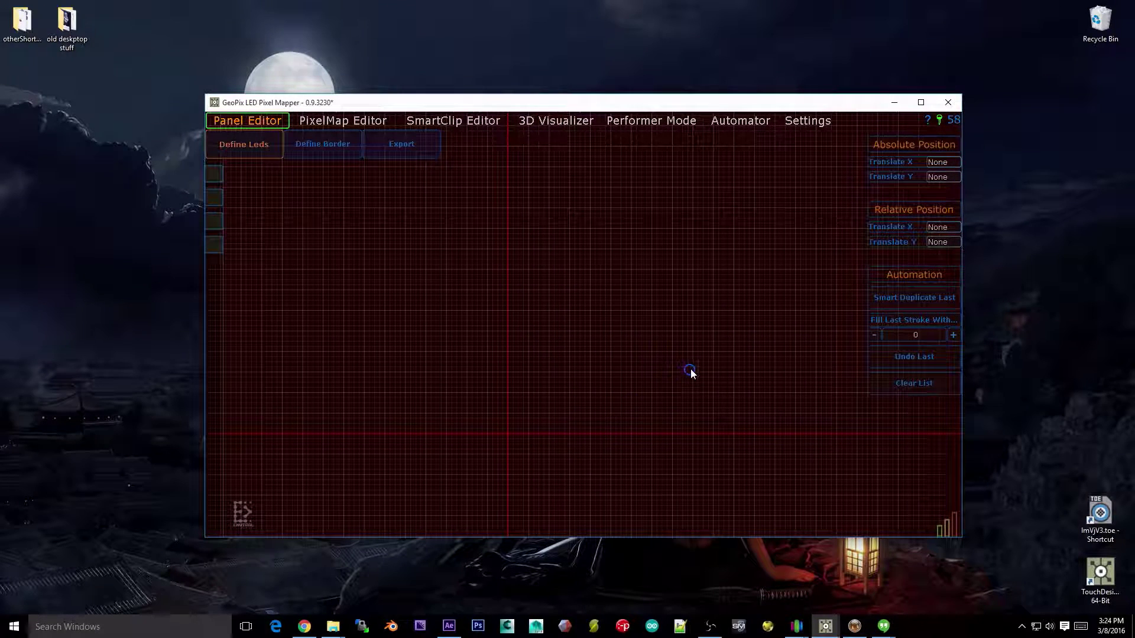
Try outlining a seven-point panel border freehand around the grid's origin, then clear the border points.
left_click(321, 145)
left_click(489, 425)
left_click(494, 289)
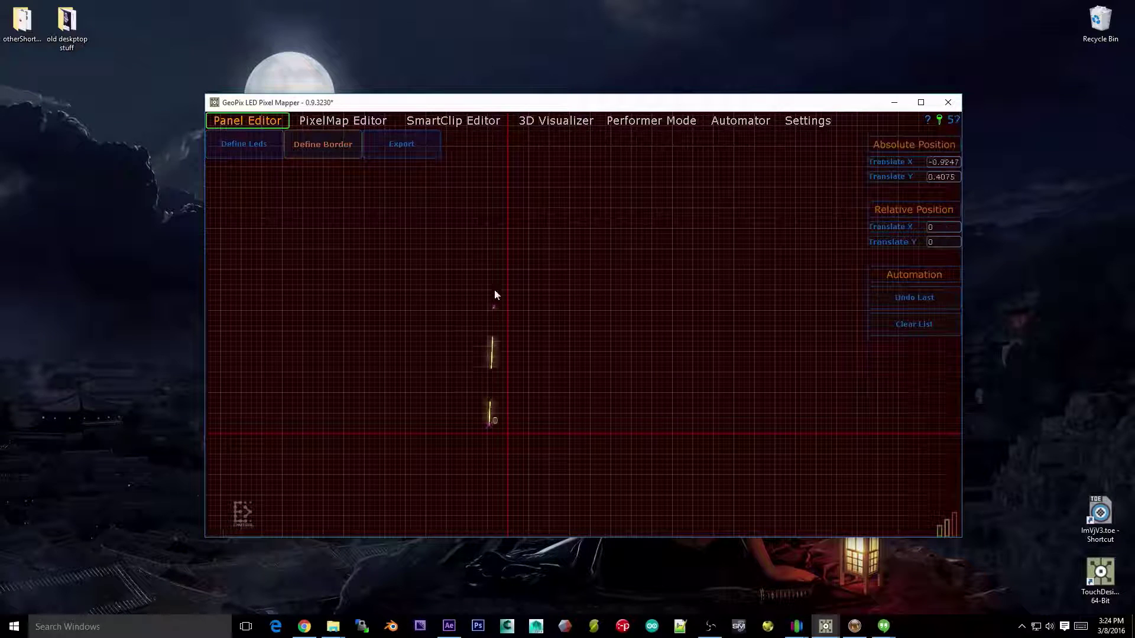
left_click(660, 255)
left_click(680, 343)
left_click(661, 443)
left_click(561, 467)
left_click(499, 468)
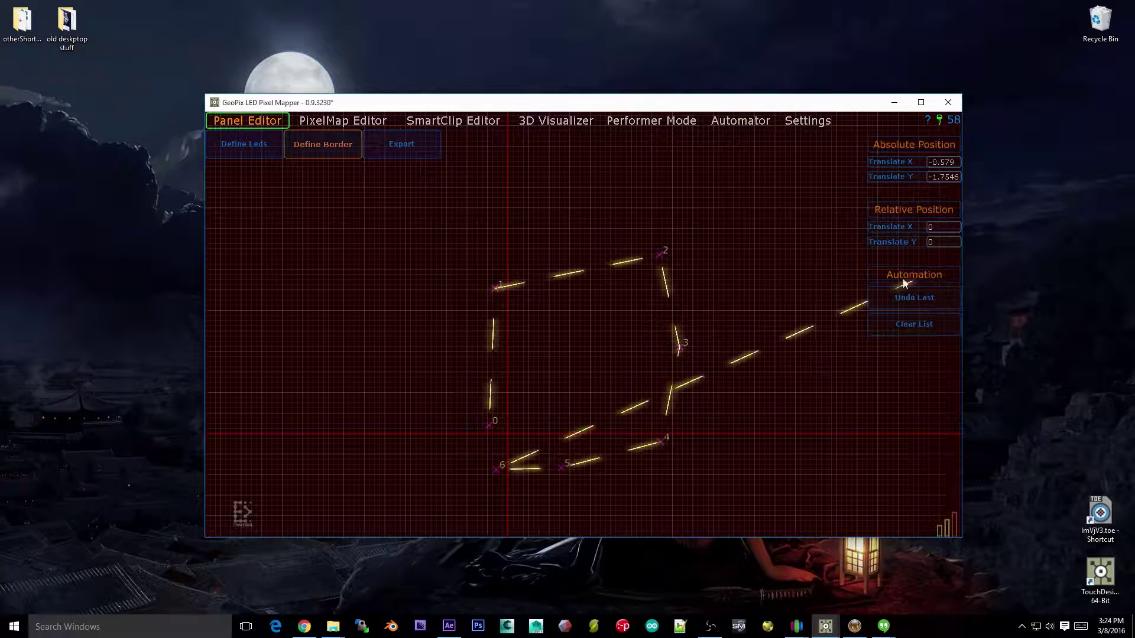
left_click(938, 330)
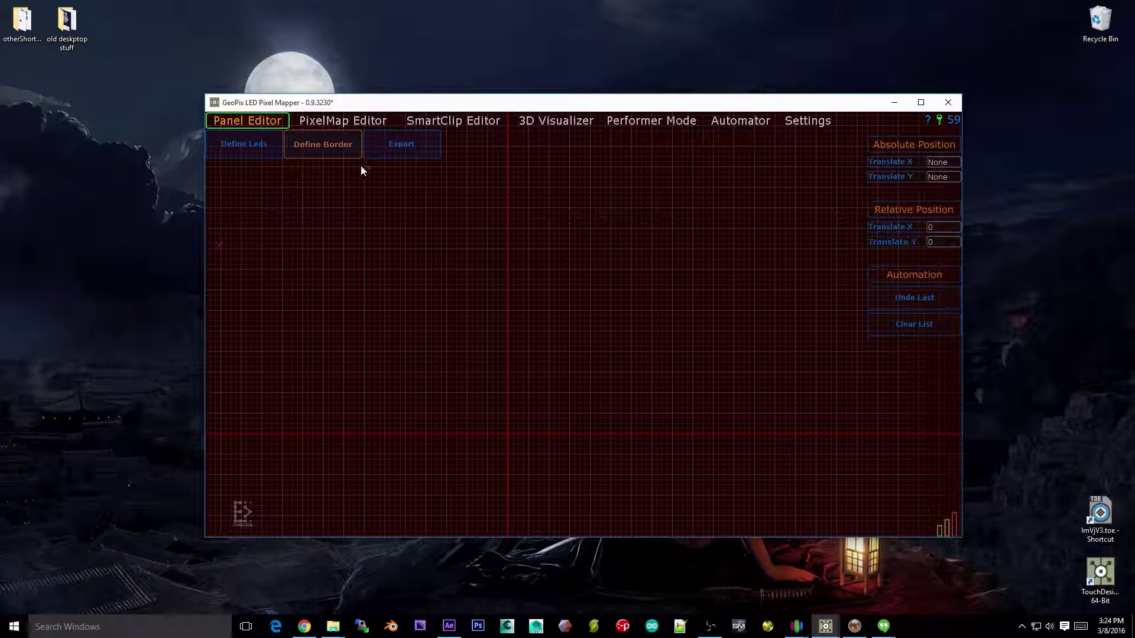
Return to defining LEDs and open the Grid Generator to preview its LED grid.
left_click(273, 143)
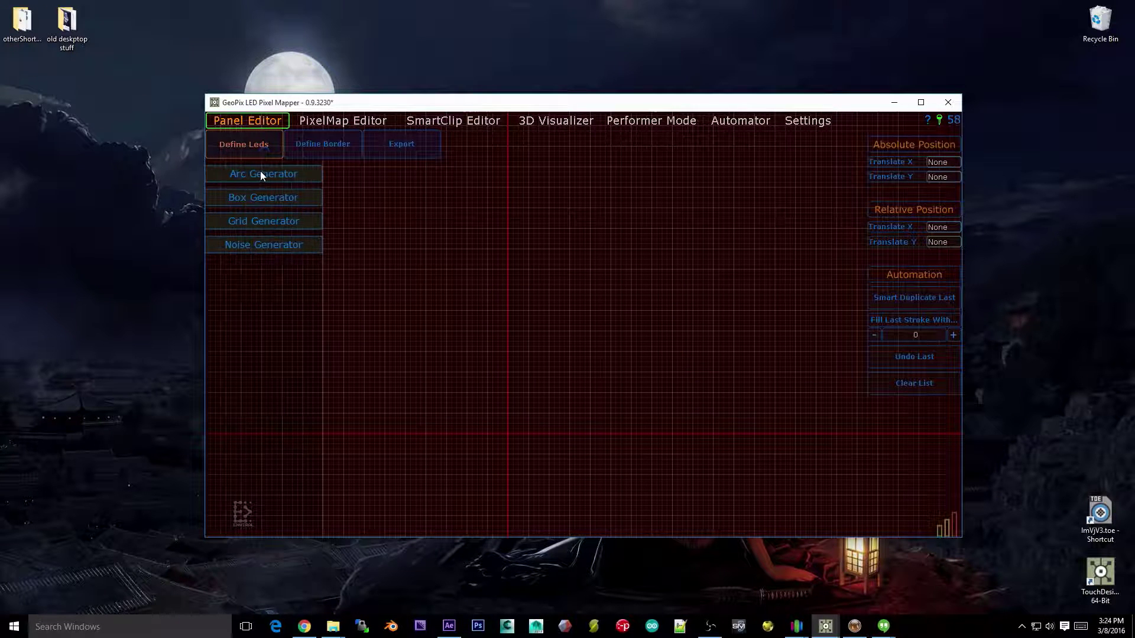
mouse_move(220, 177)
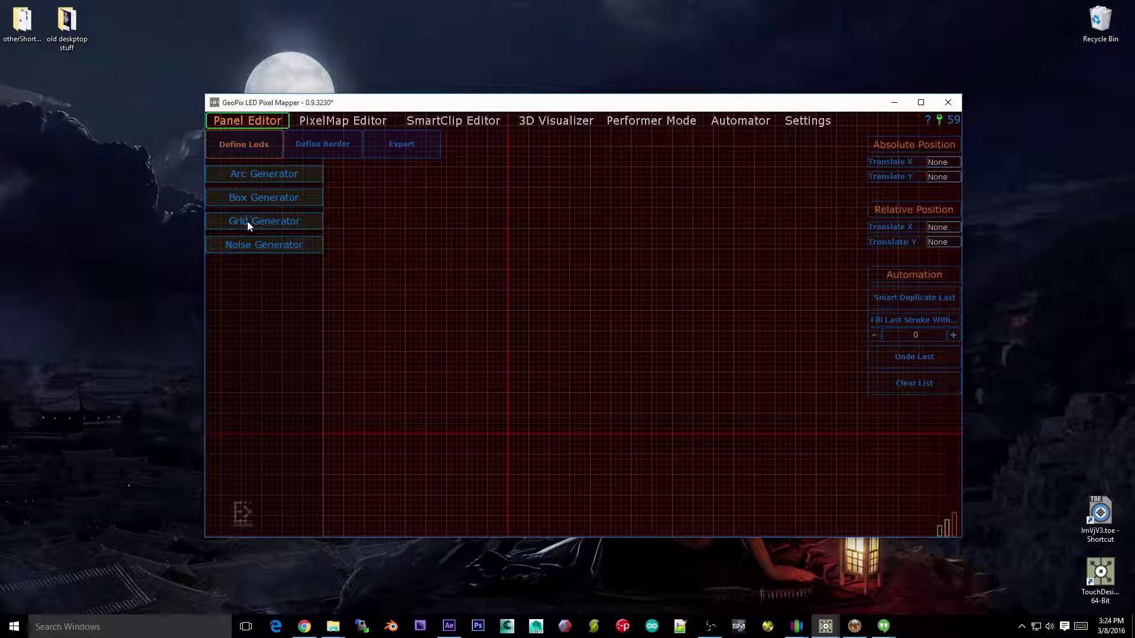
left_click(247, 221)
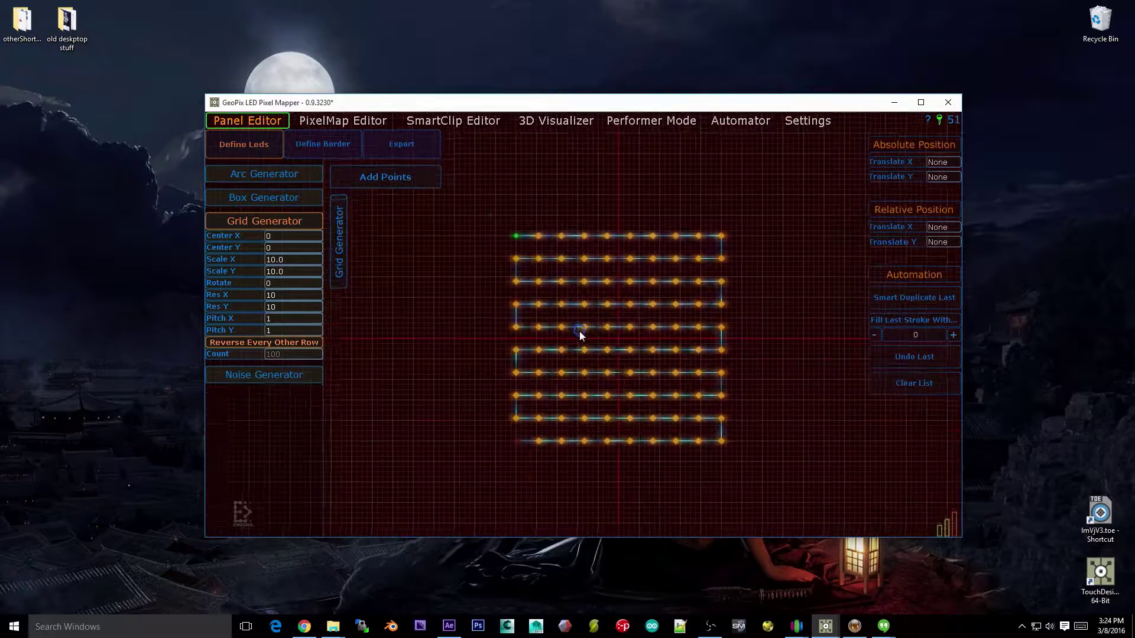
mouse_move(579, 332)
left_mouse_down()
mouse_move(553, 324)
mouse_move(568, 330)
left_mouse_up()
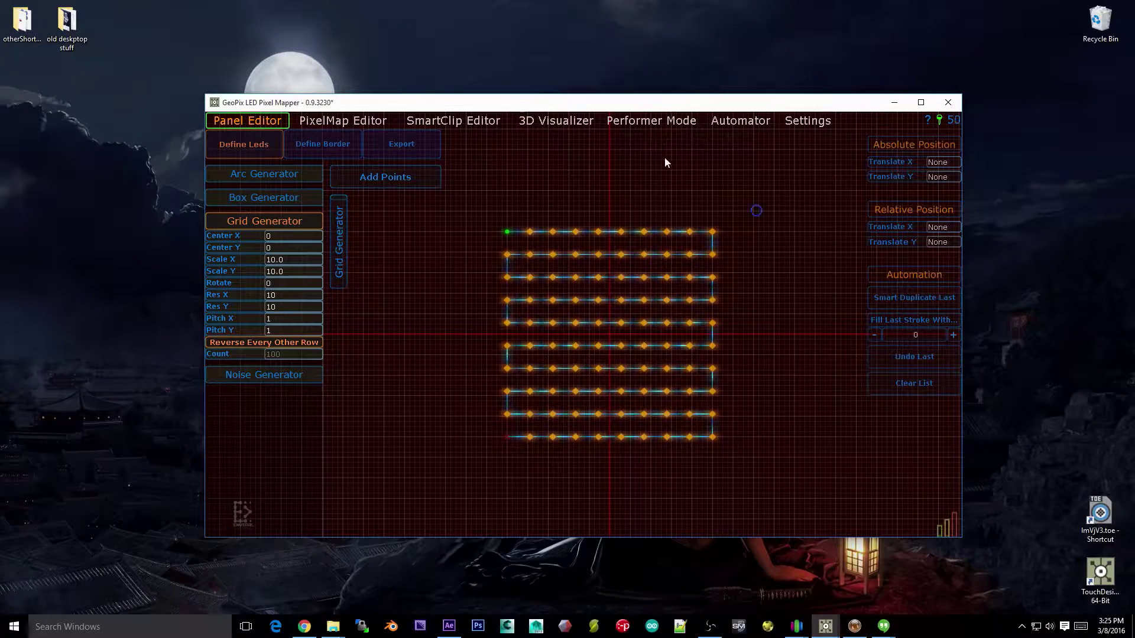
left_click_drag(568, 345, 596, 371)
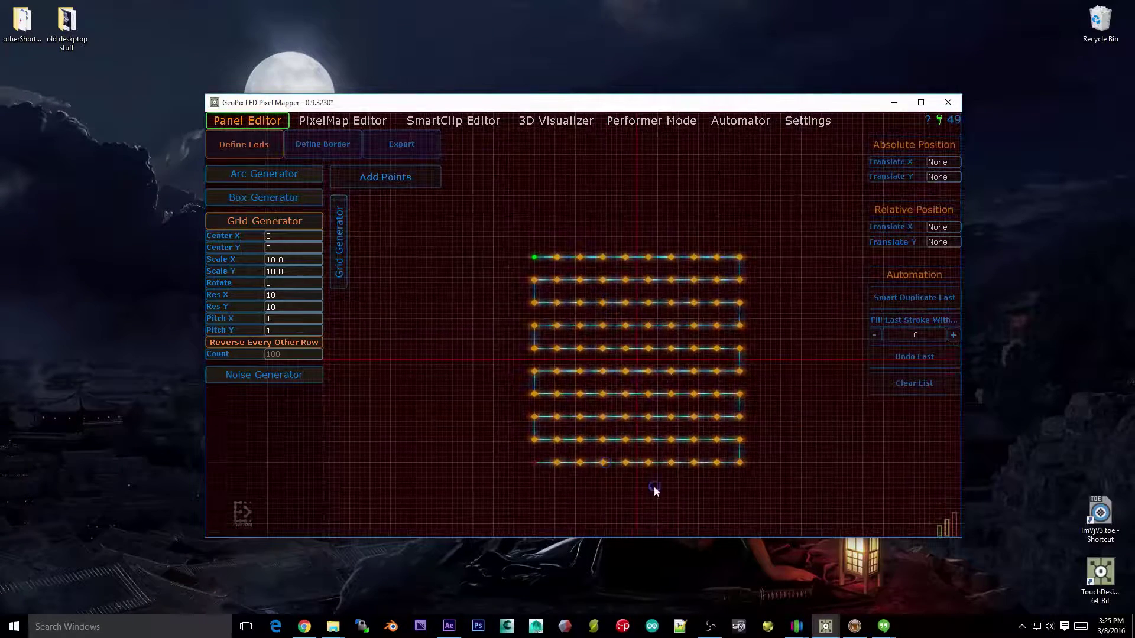
Try shifting the generated grid to Center X 5 and Center Y 5, and return both centre values to 0.
left_click(278, 235)
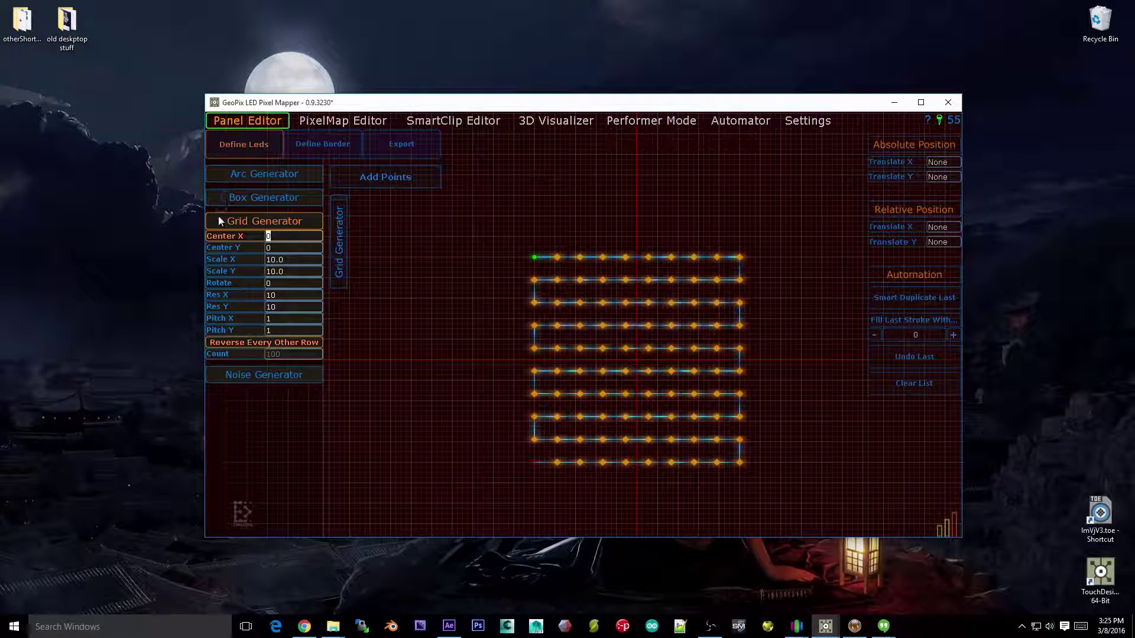
type("5")
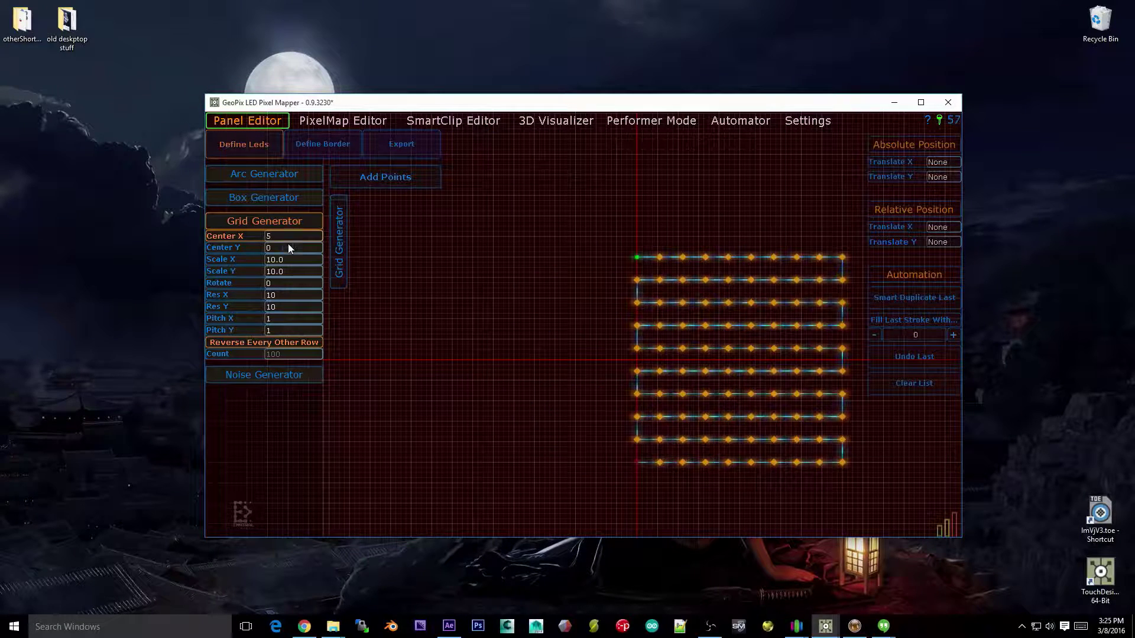
left_click(288, 247)
type("5")
left_click(289, 249)
type("0")
left_click(302, 238)
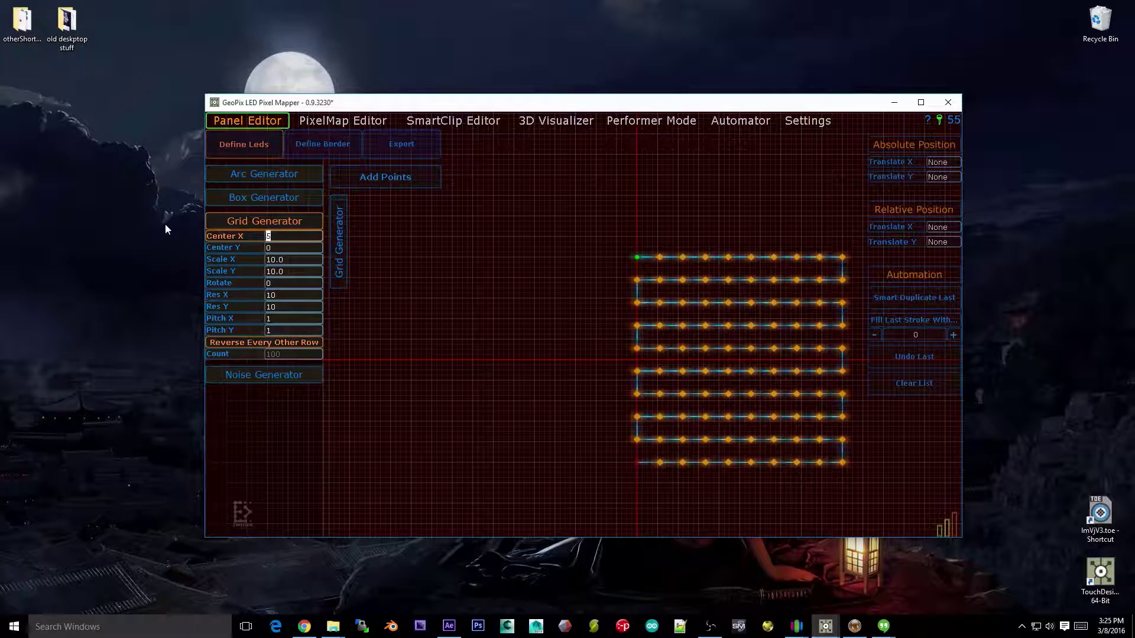
type("0")
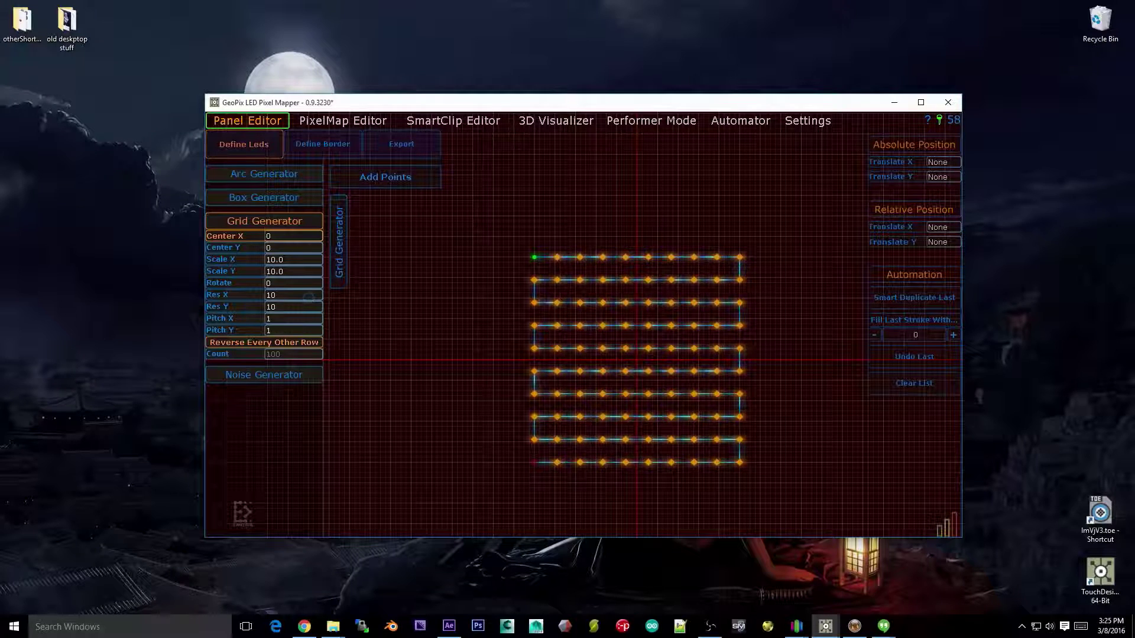
Try stretching the generated LED grid by setting Scale X and Scale Y to 15.
left_click(304, 261)
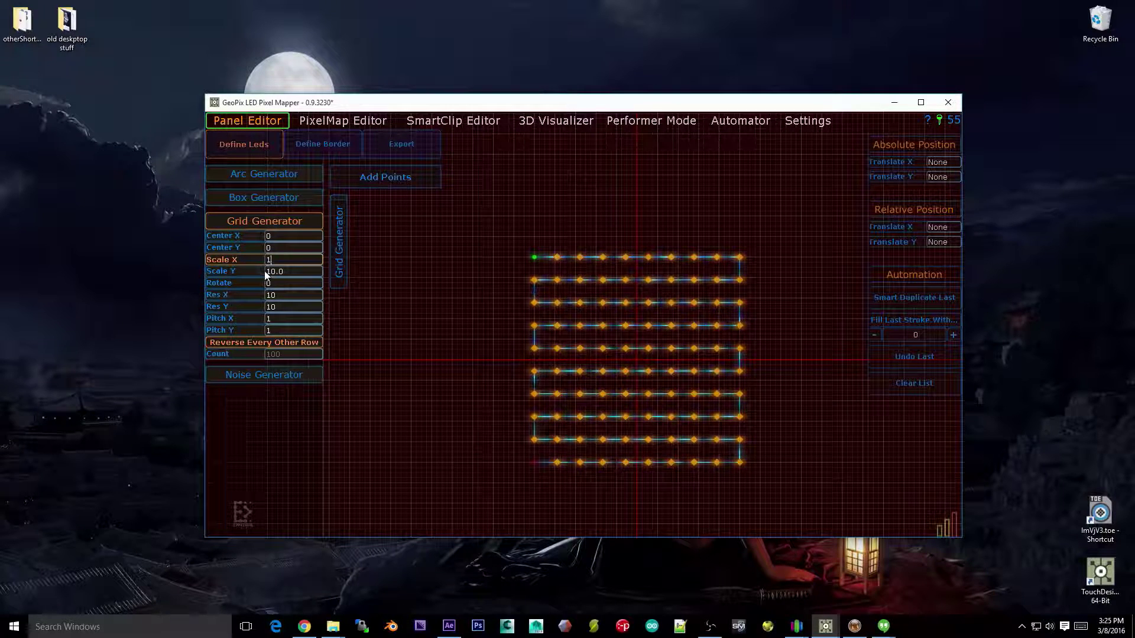
type("15")
key("Return")
left_click(289, 271)
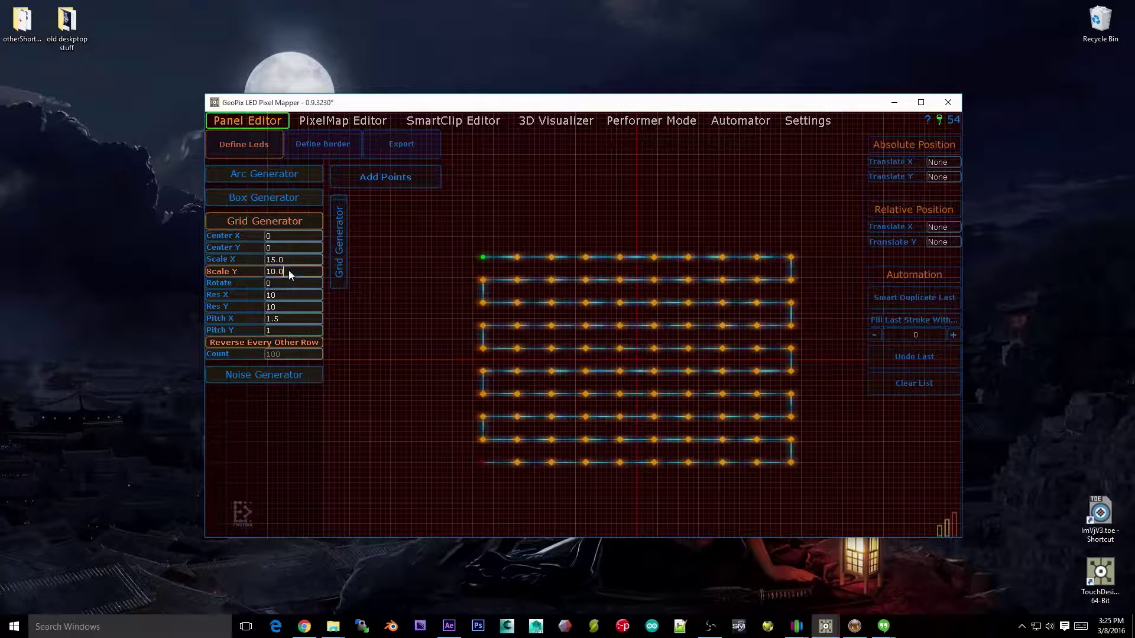
type("15")
key("Return")
Reset the generated grid's Scale X and Scale Y to 10.
left_click(292, 261)
type("10")
key("Return")
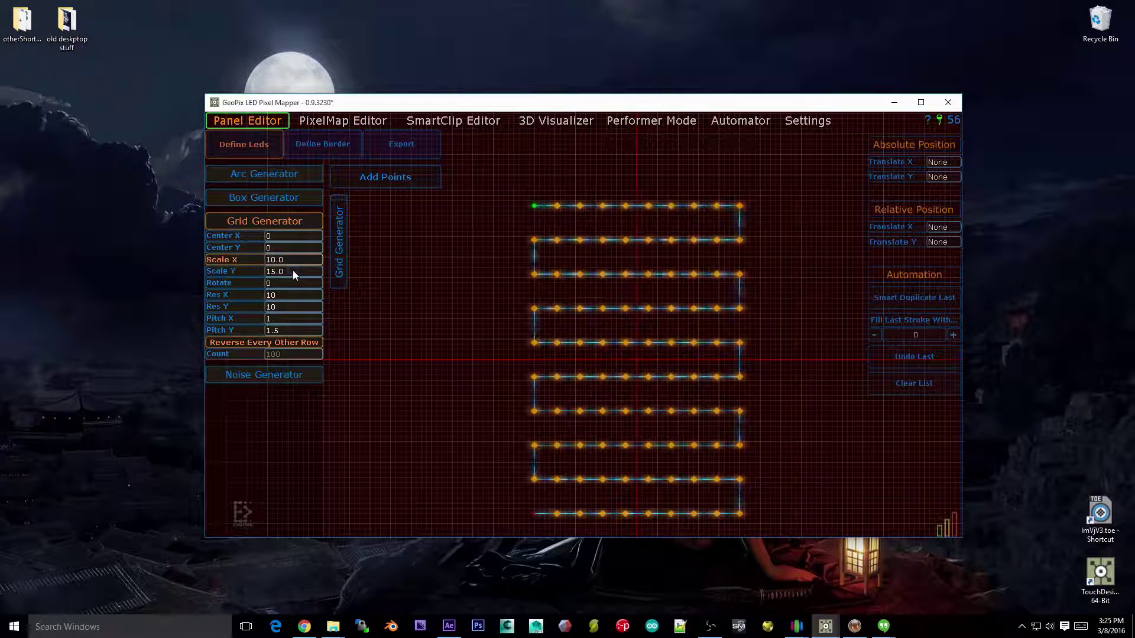
left_click(293, 271)
type("10")
key("Return")
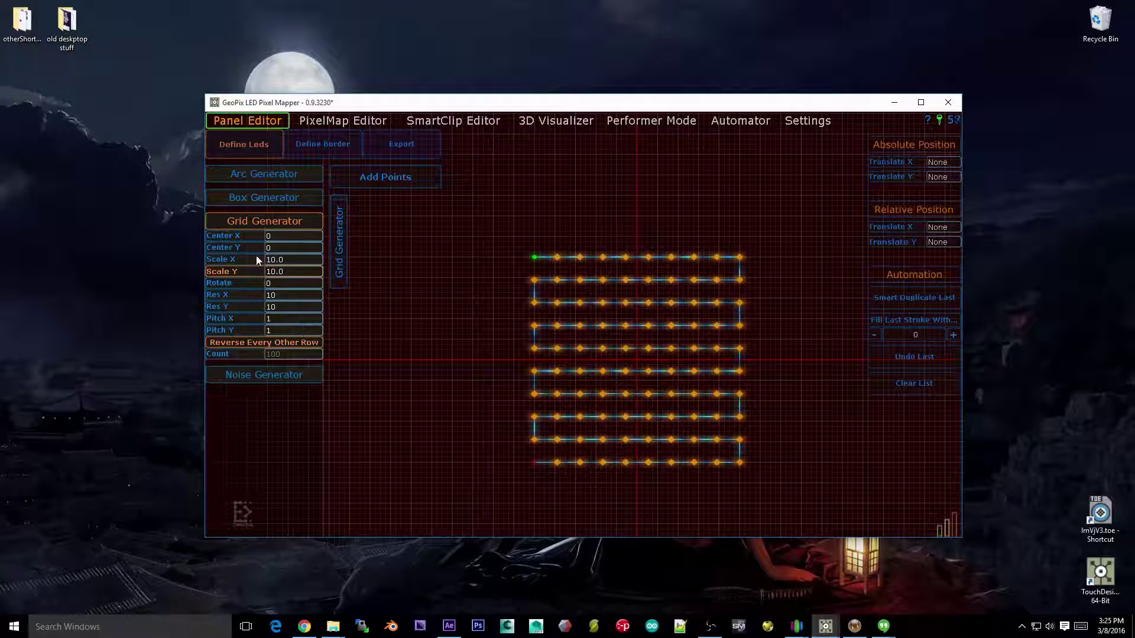
Set the generated grid's LED spacing to Pitch X 1.6 and Pitch Y 1.6.
left_click(292, 318)
type(".6")
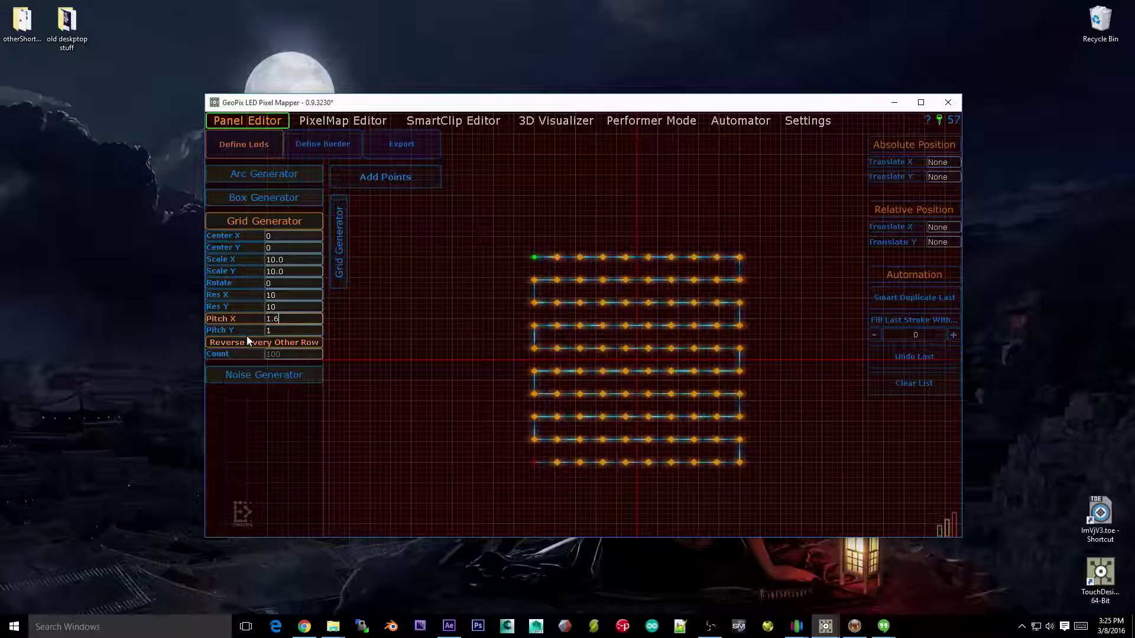
left_click(290, 331)
type(".6")
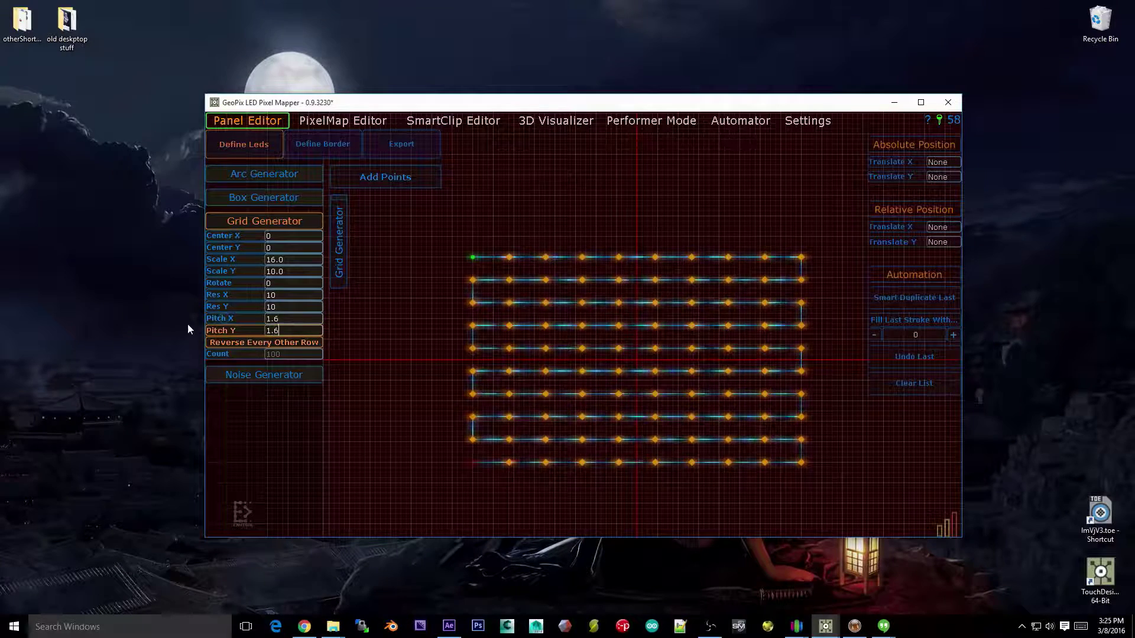
left_click_drag(655, 414, 645, 391)
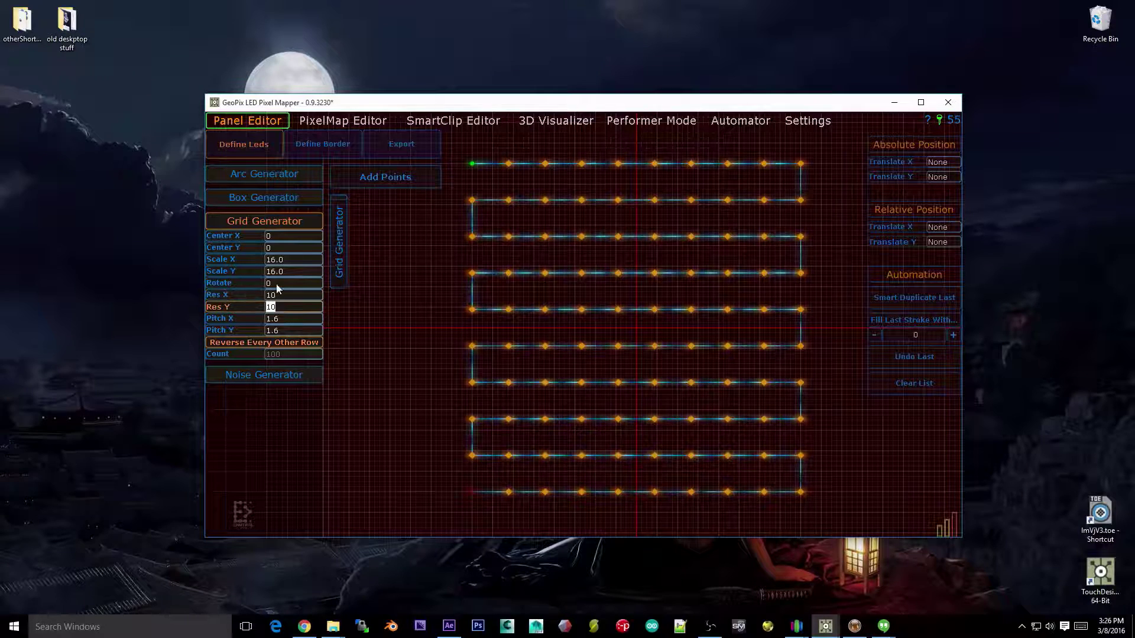
left_click(297, 261)
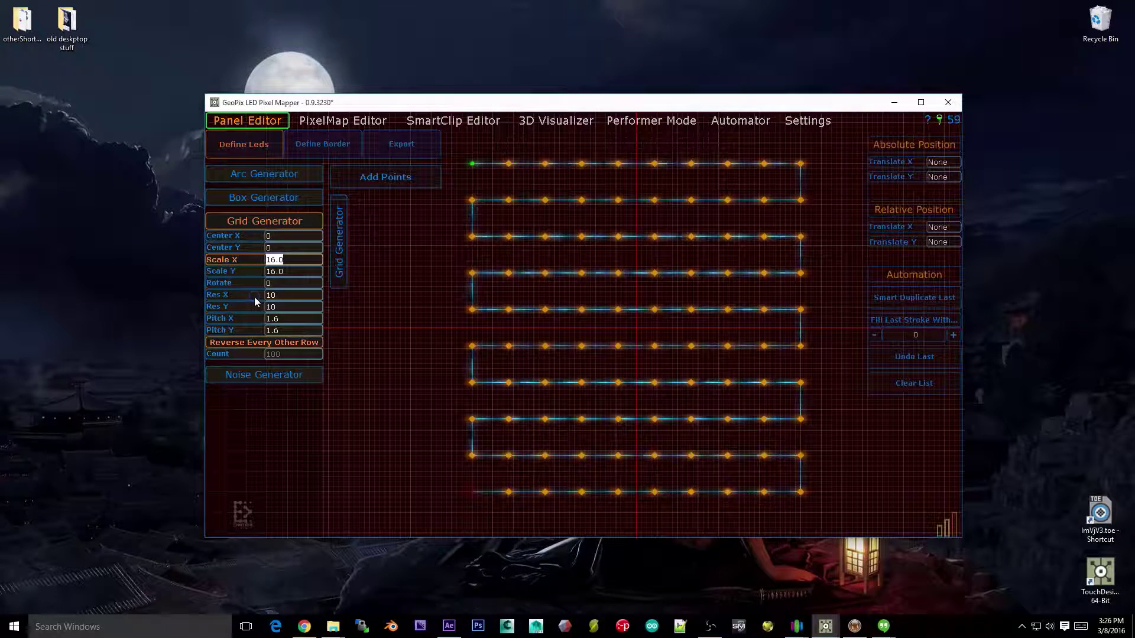
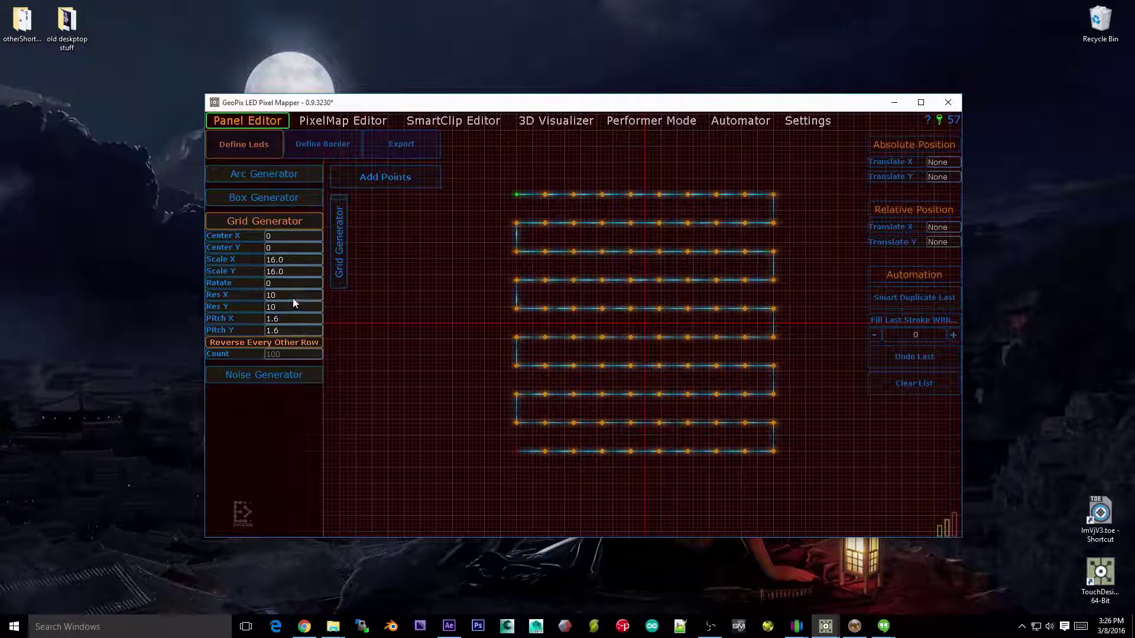
Try a coarser LED grid by setting the Grid Generator's Res X and Res Y to 5.
left_click(314, 295)
type("5")
left_click(293, 305)
type("5")
key("Return")
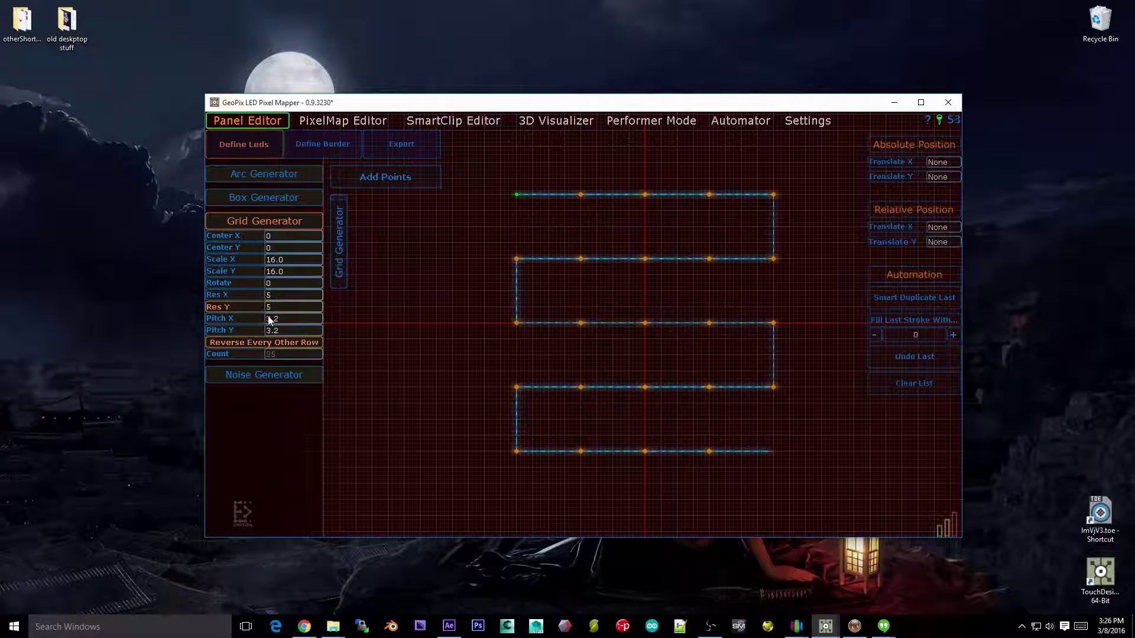
Try a much denser set of grid rows by setting Res Y to 110.
left_click(285, 303)
type("110")
key("Return")
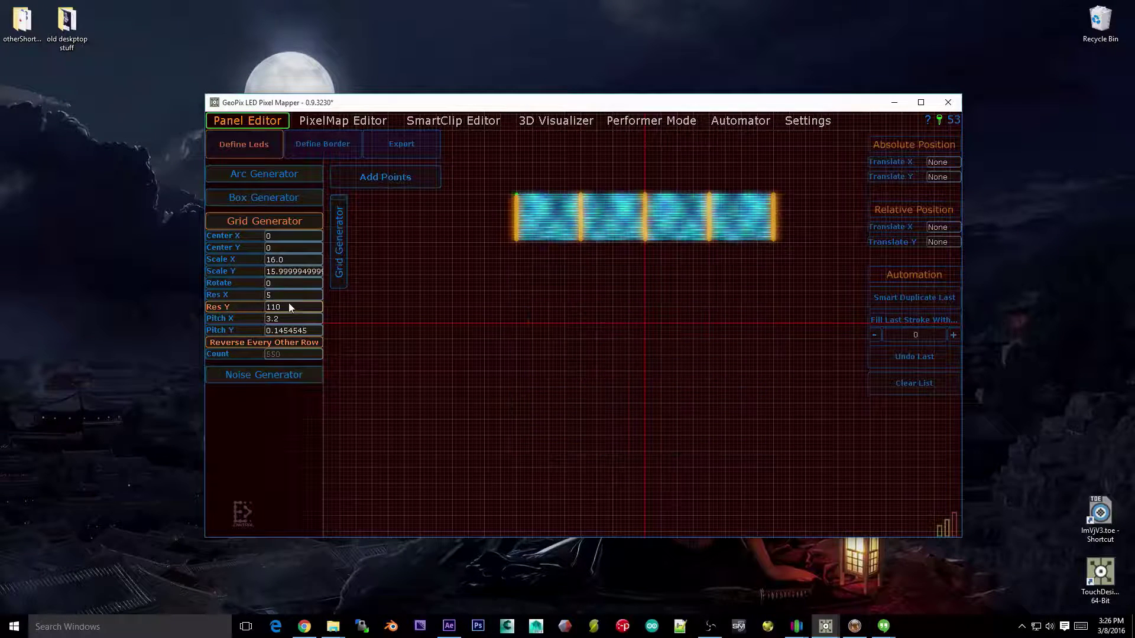
scroll(515, 212, "up", 5)
scroll(514, 212, "down", 3)
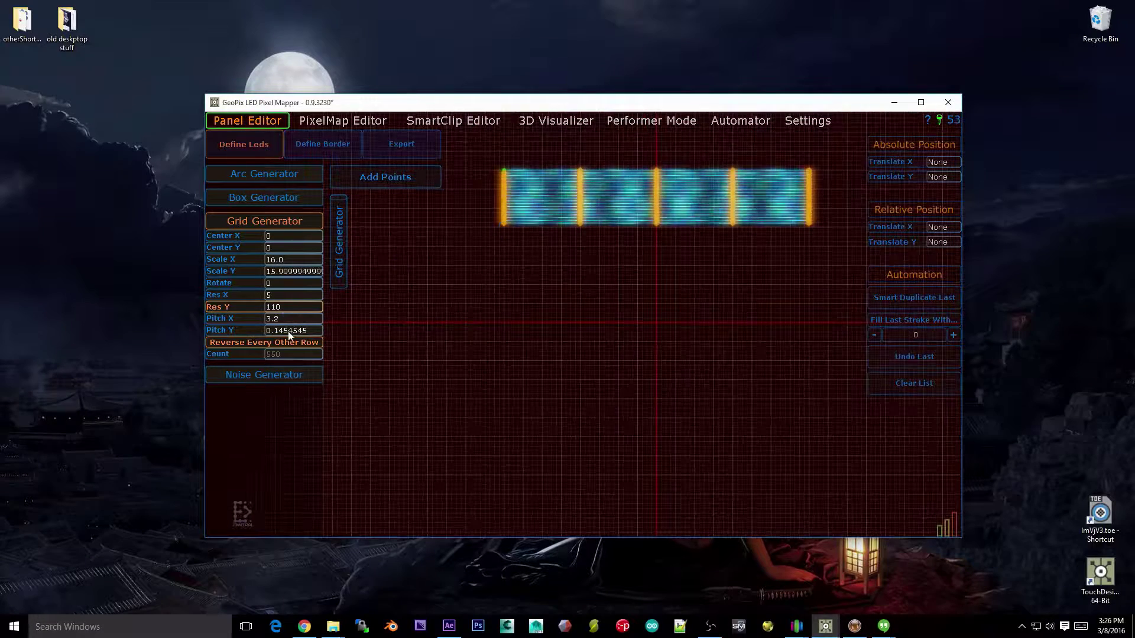
Set the grid's Res Y to 5 and then return both Res Y and Res X to 10.
left_click_drag(288, 308, 171, 303)
type("5")
key("Return")
left_click(287, 307)
type("10")
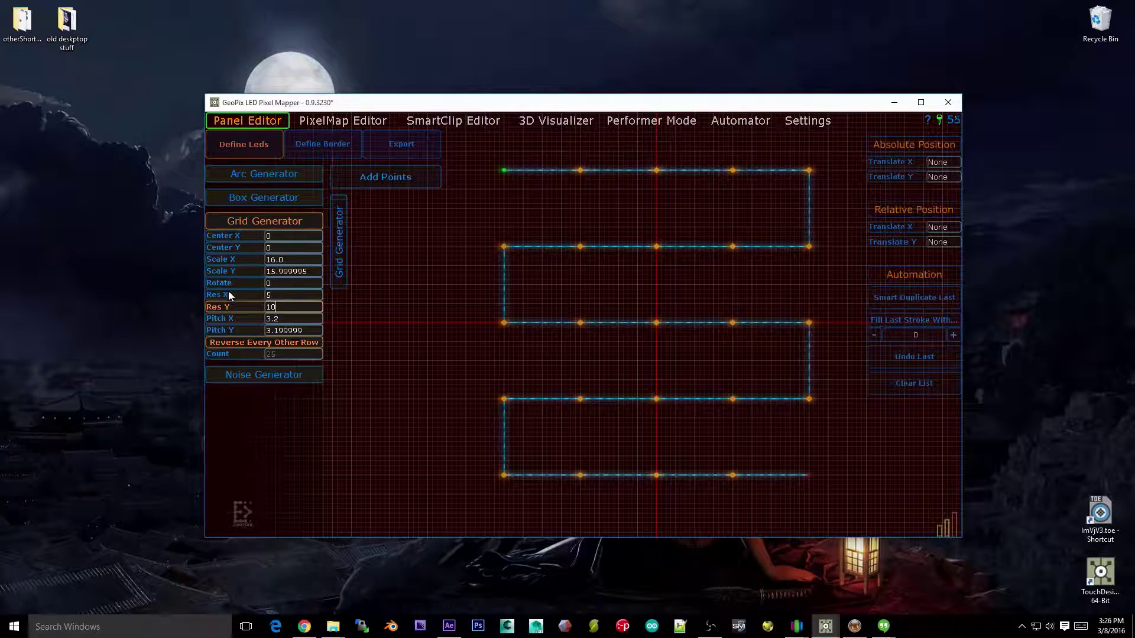
key("Return")
left_click(282, 295)
type("10")
key("Return")
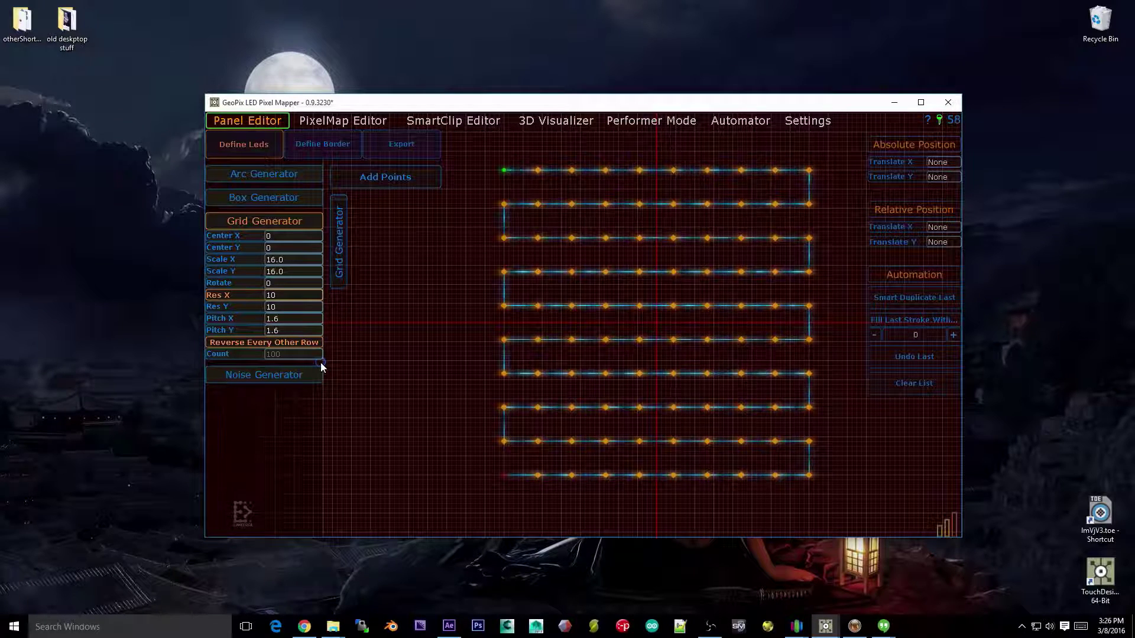
Examine the grid's LED Count alongside its Res X and Res Y values.
left_click(290, 357)
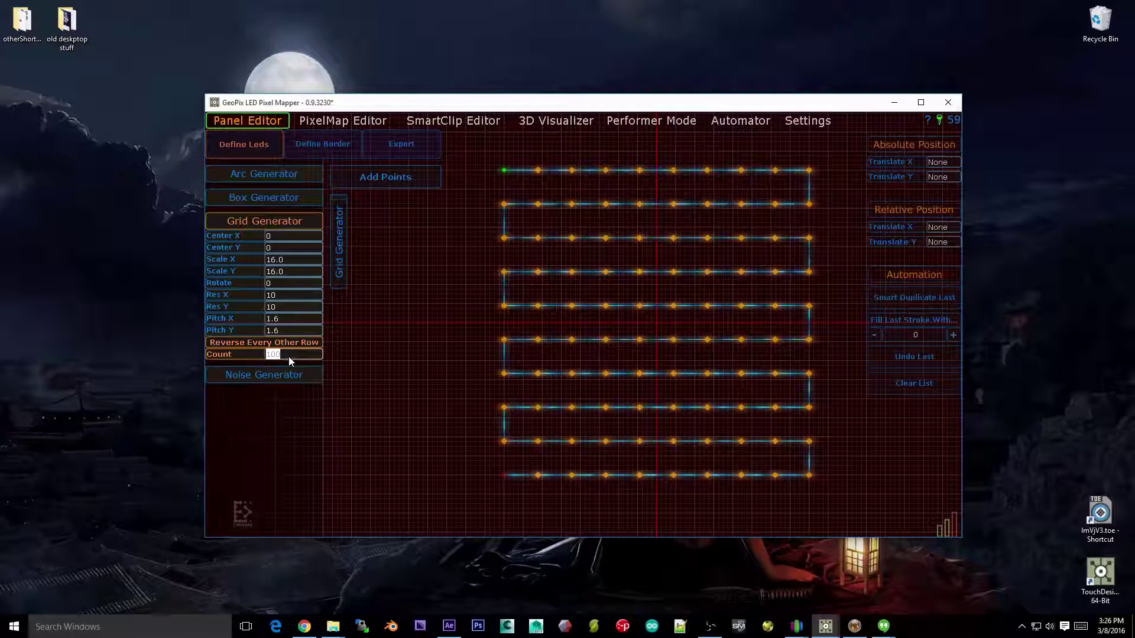
left_click(287, 296)
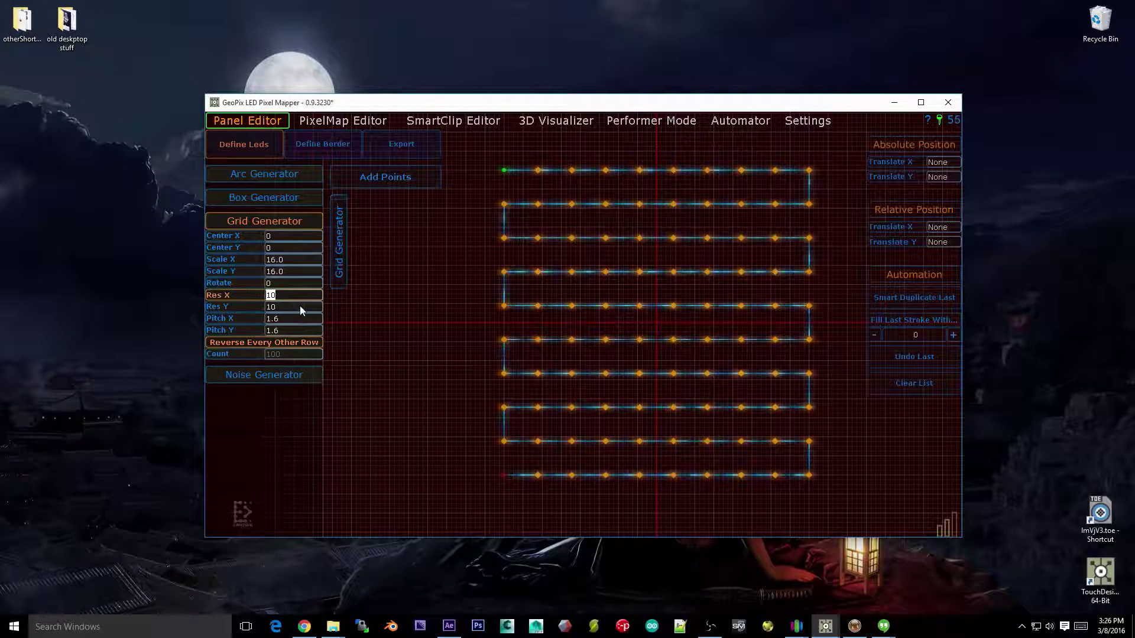
left_click(299, 306)
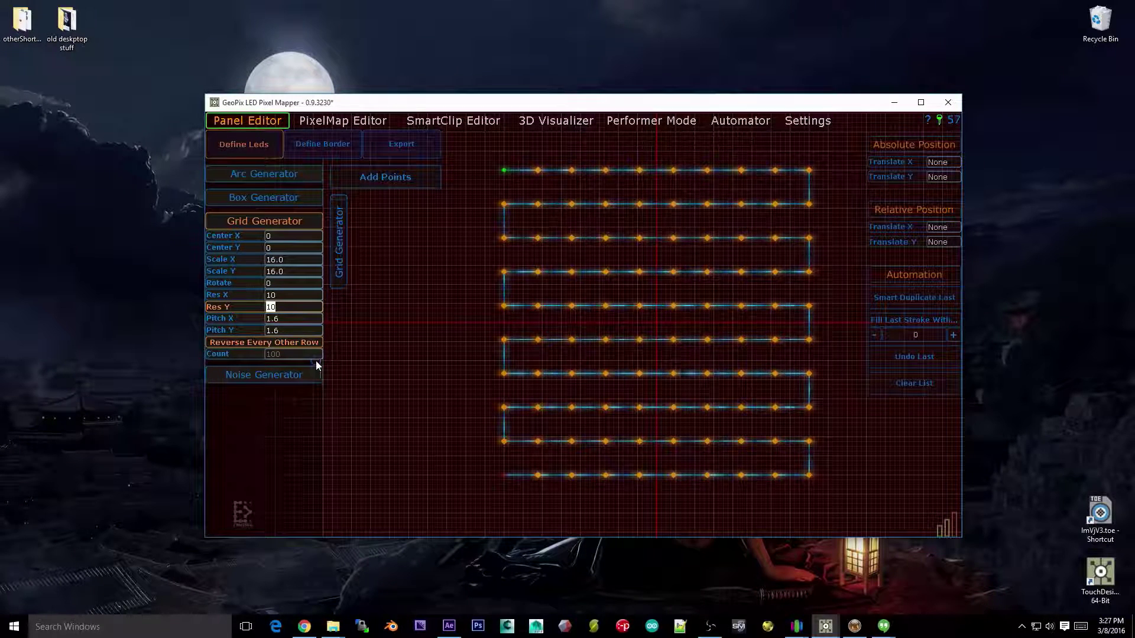
left_click(277, 357)
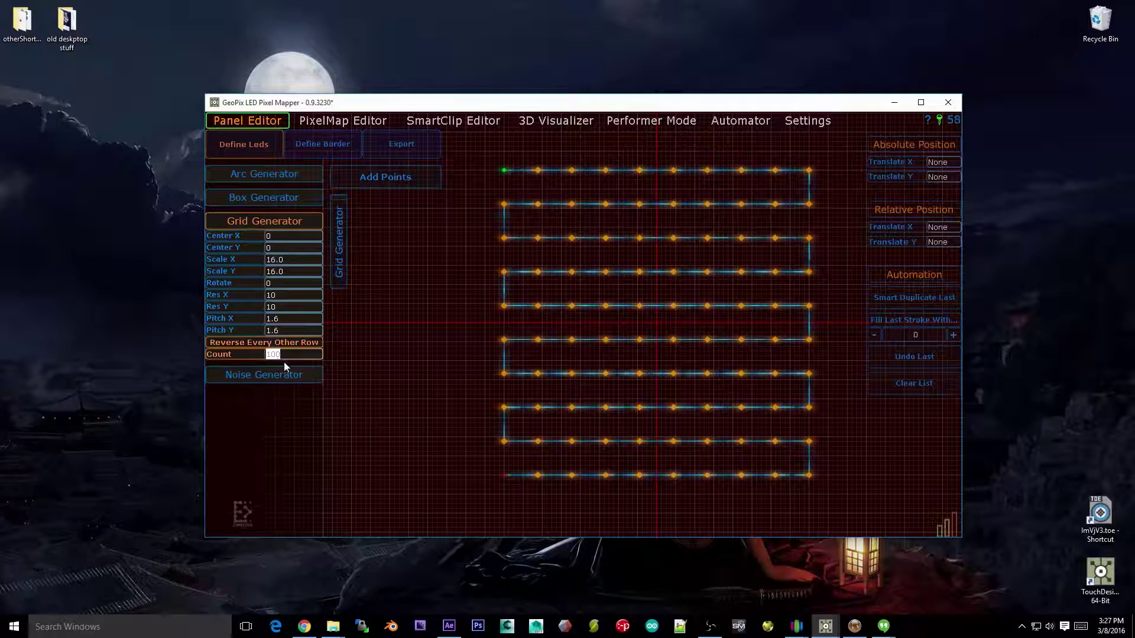
left_click(285, 398)
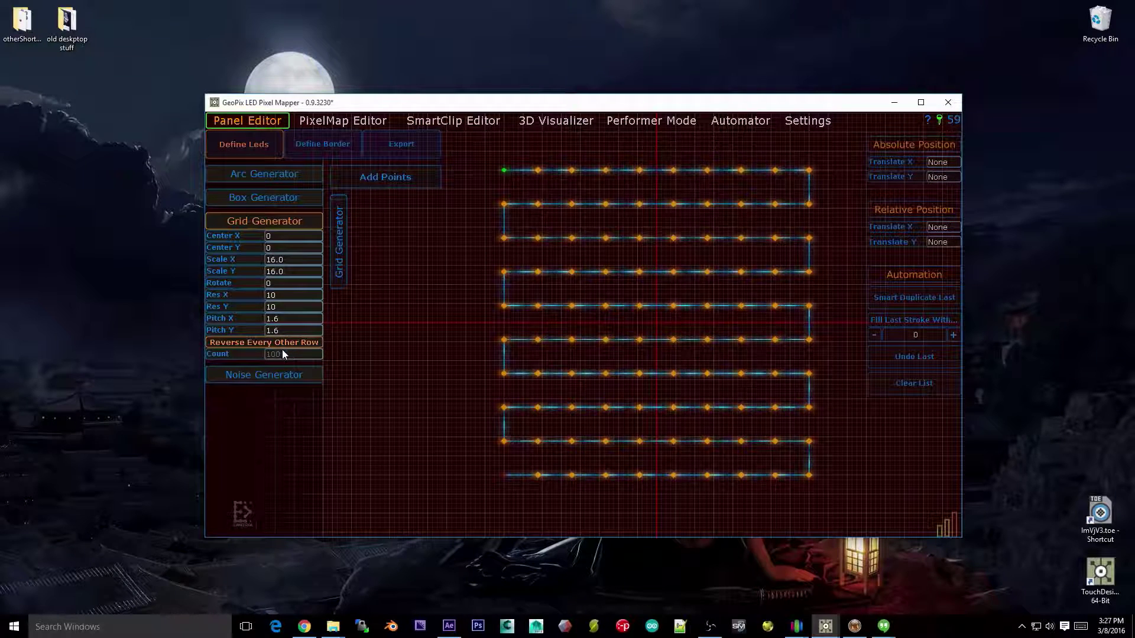
Compare the grid's wiring path with Reverse Every Other Row off and on, leaving the option on.
left_click(299, 343)
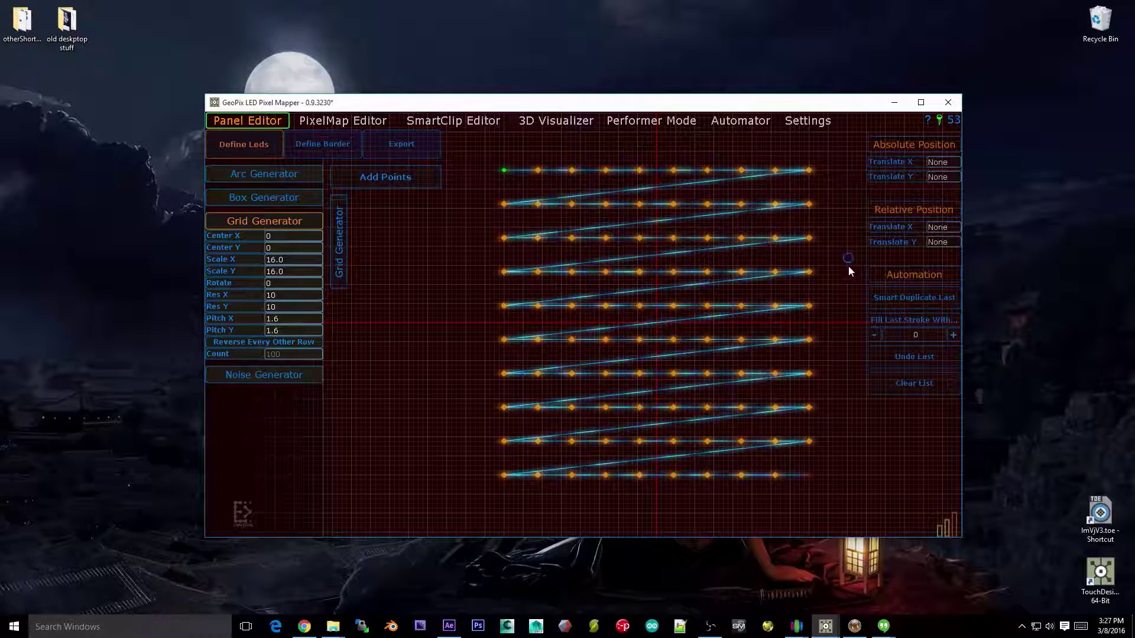
left_click(245, 341)
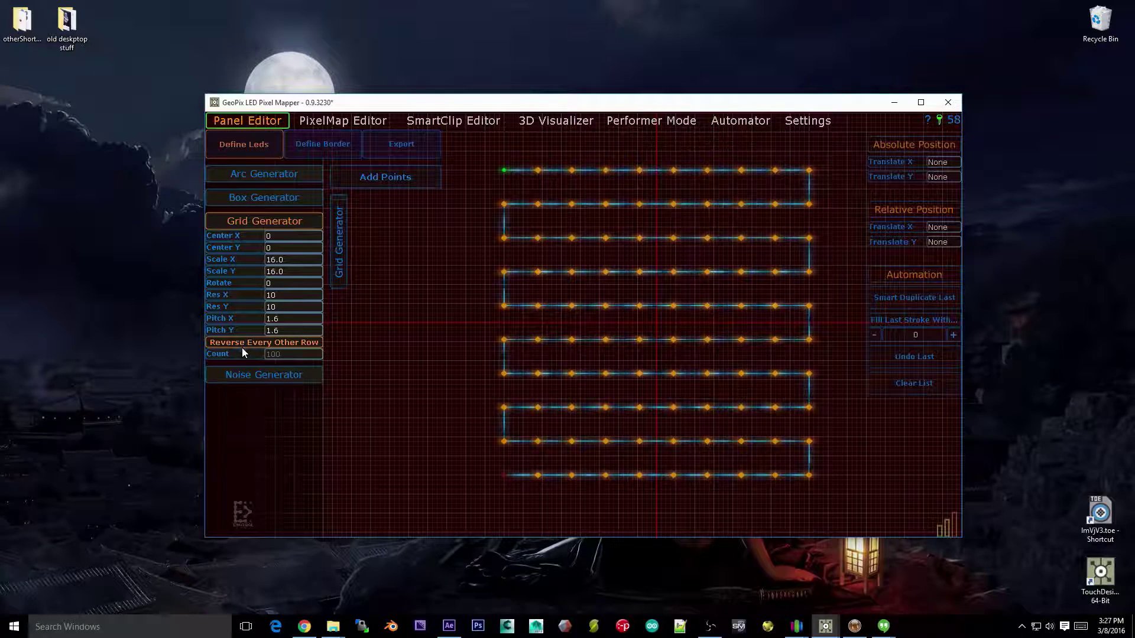
left_click(244, 342)
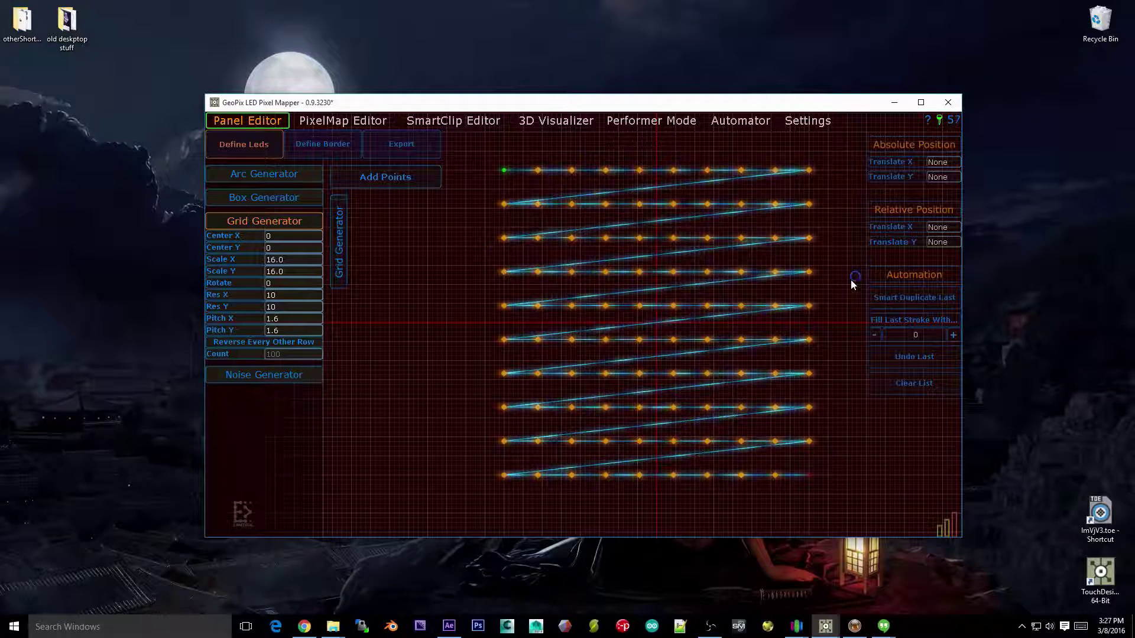
left_click(287, 343)
left_click(288, 343)
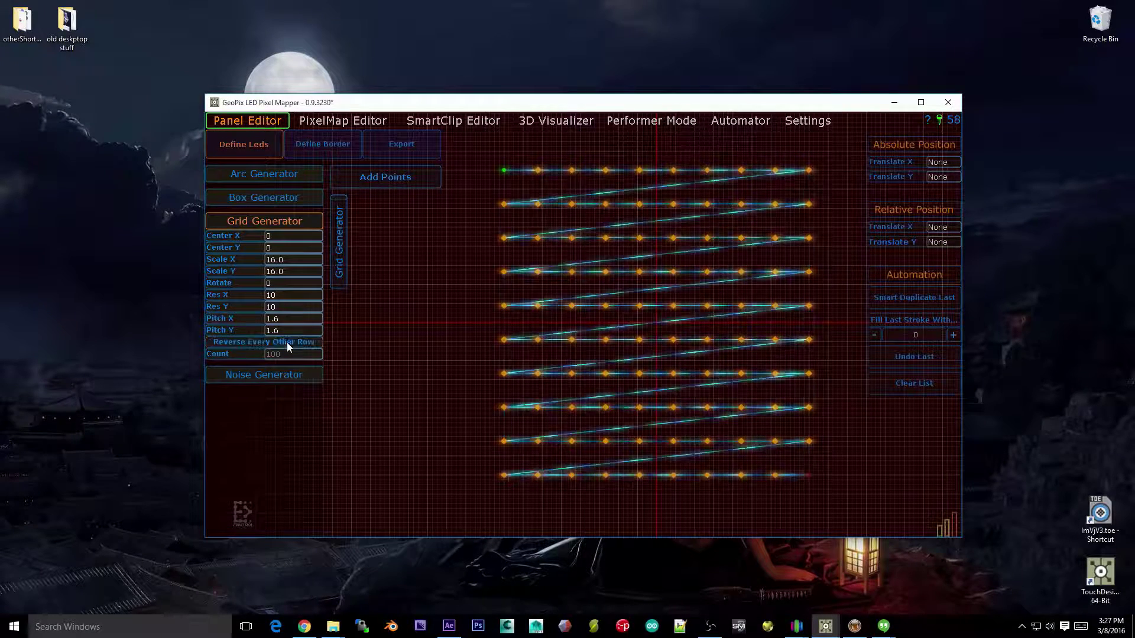
left_click(288, 343)
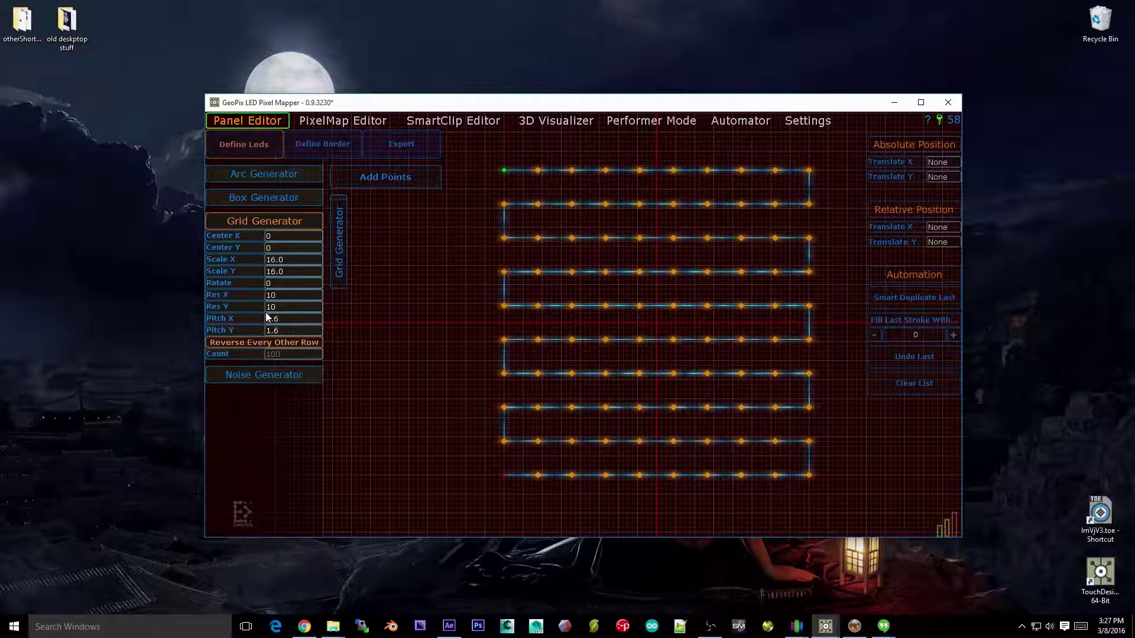
Replace the Grid Generator with the Arc Generator and set the arc's Led Count to 16.
left_click(274, 225)
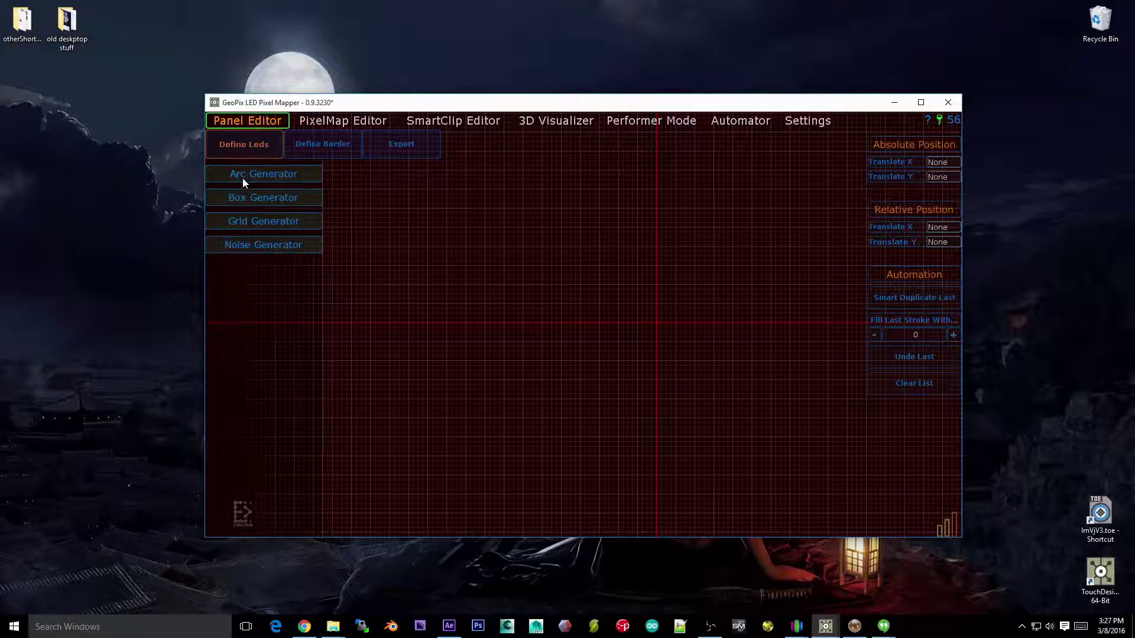
left_click(242, 178)
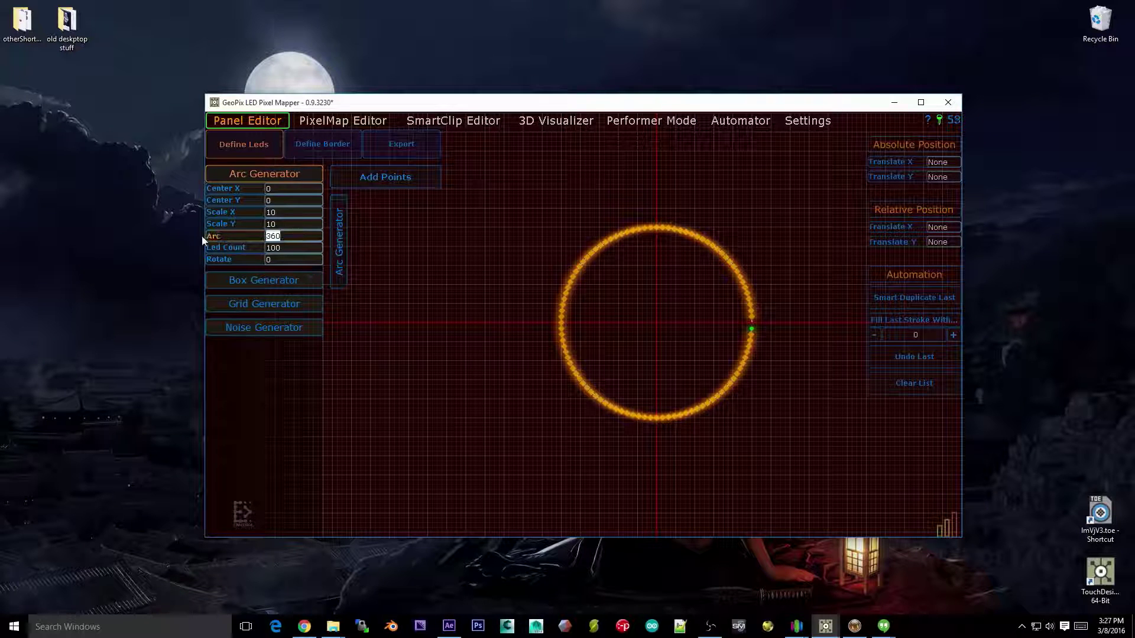
left_click(286, 252)
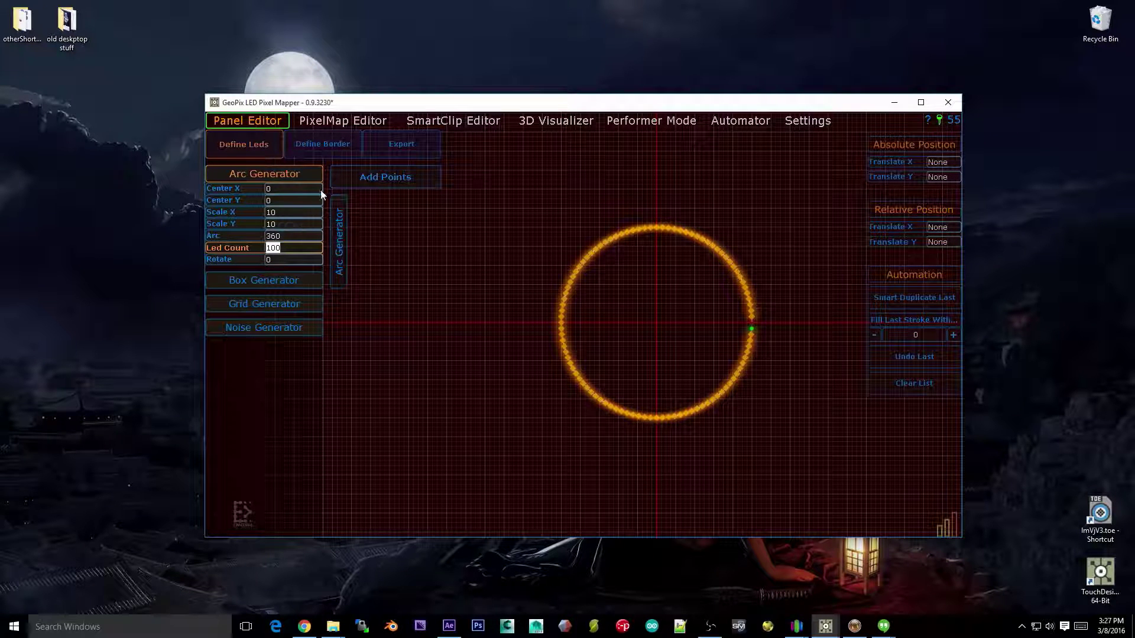
type("16")
key("Return")
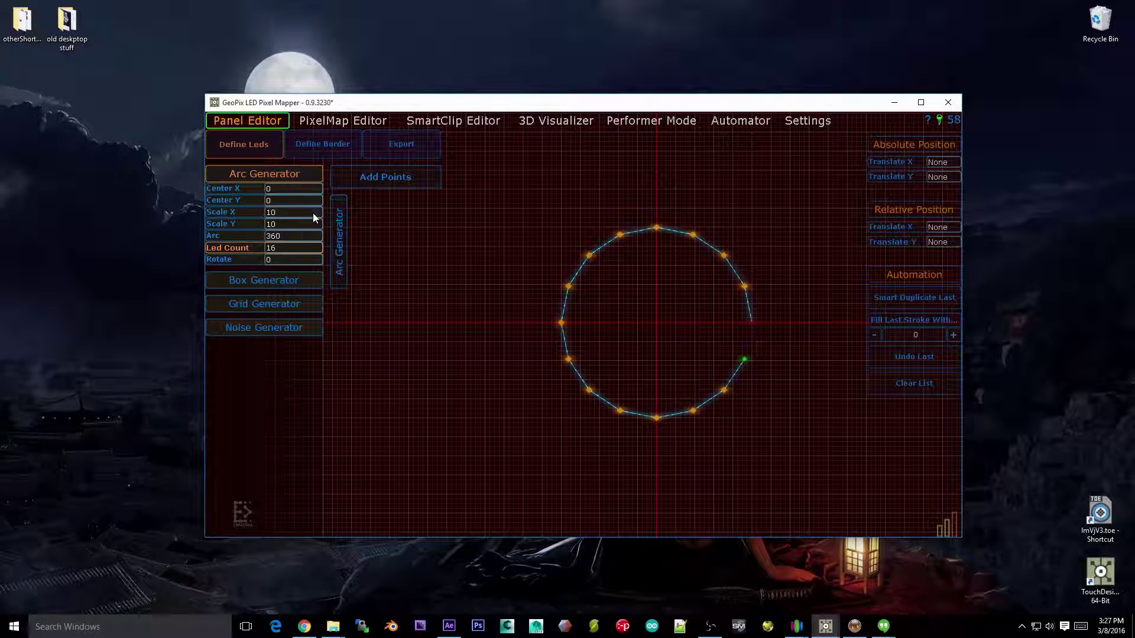
mouse_move(697, 313)
left_mouse_down()
mouse_move(676, 327)
mouse_move(712, 302)
left_mouse_up()
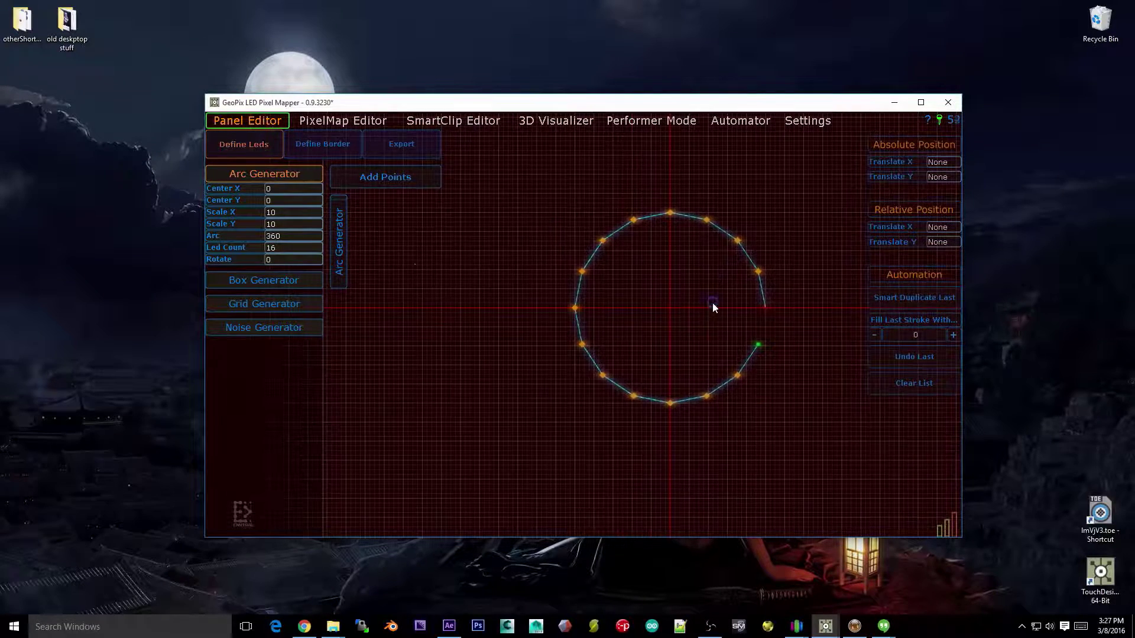
Turn the generated circle into a half circle by setting Arc to 180.
left_click(306, 261)
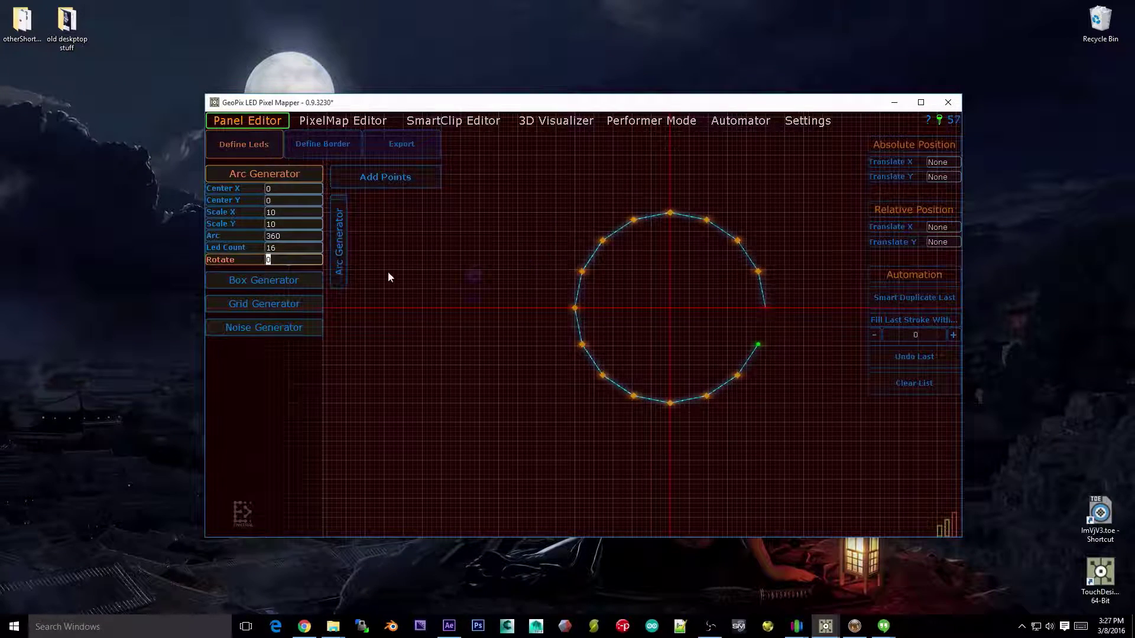
left_click(285, 237)
type("180")
key("Return")
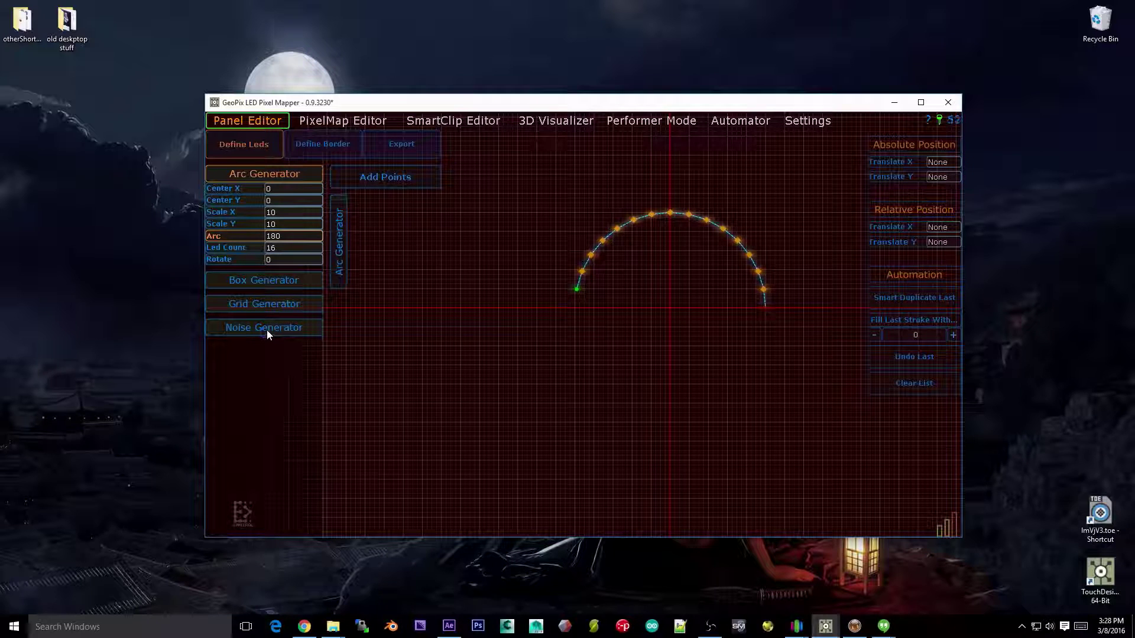
Replace the Arc Generator with the Box Generator and set the box's Led Count to 16.
left_click(281, 180)
left_click(289, 200)
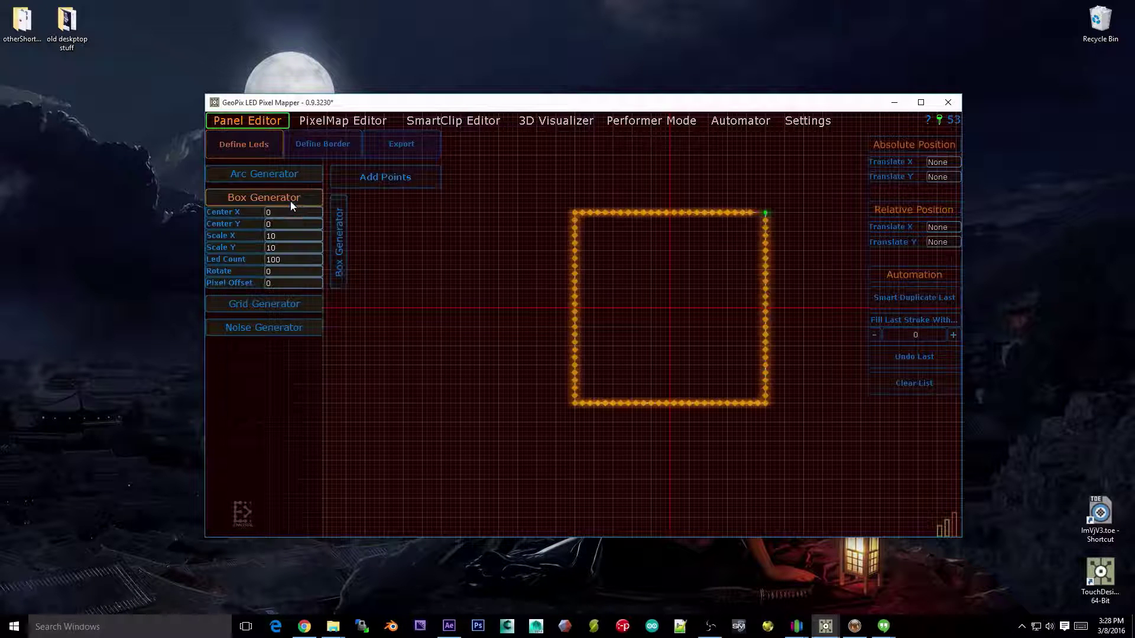
left_click(279, 266)
type("16")
key("Return")
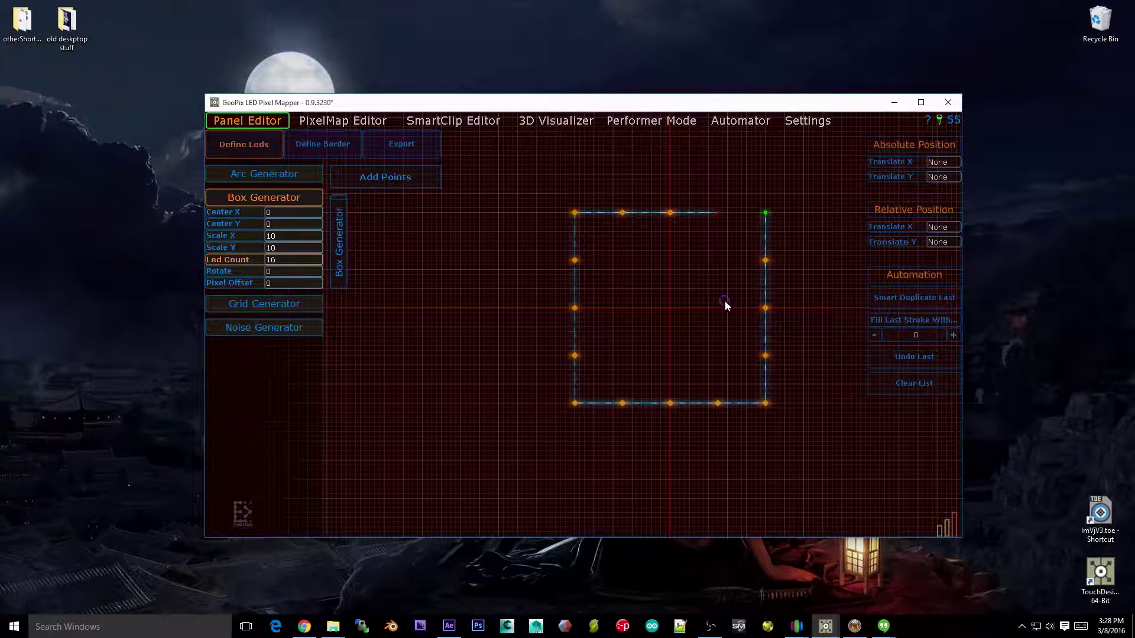
scroll(724, 306, "up", 3)
left_click_drag(726, 306, 679, 322)
left_click_drag(759, 317, 722, 343)
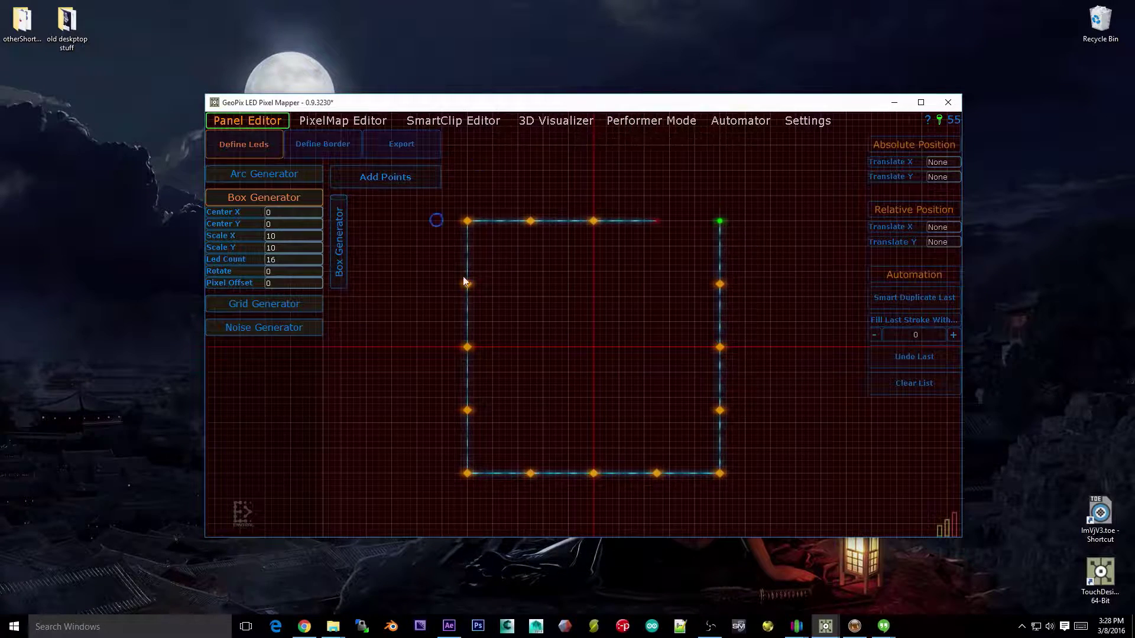
scroll(663, 282, "down", 3)
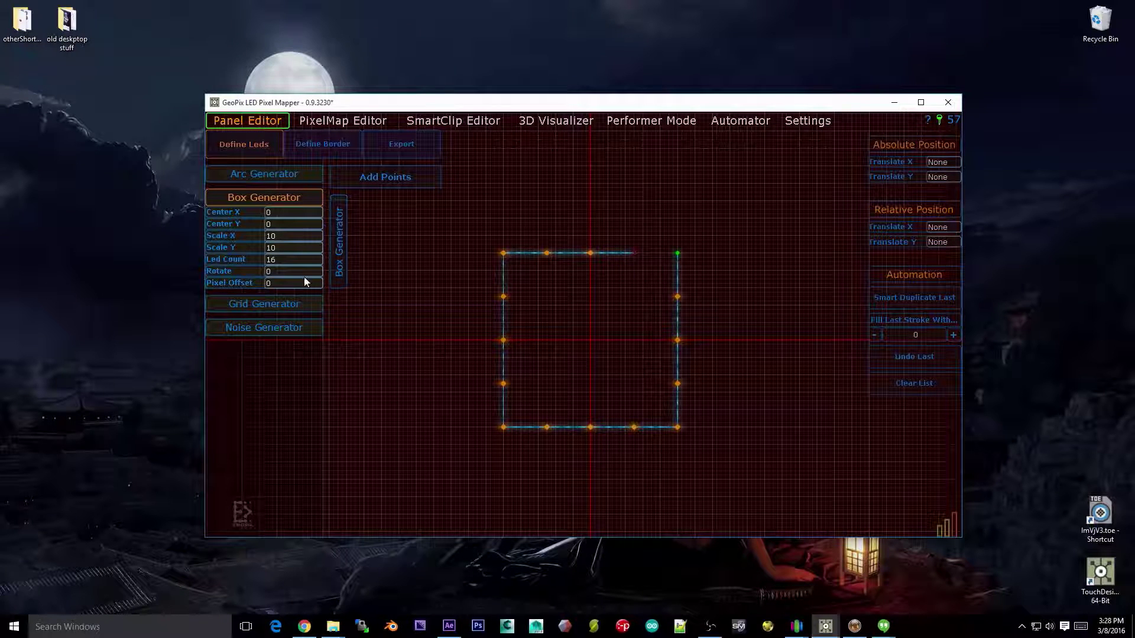
Try moving the box's starting LED with Pixel Offset values such as 4, 5 and 9, and return the offset to 0.
left_click(250, 273)
left_click(238, 283)
type("16")
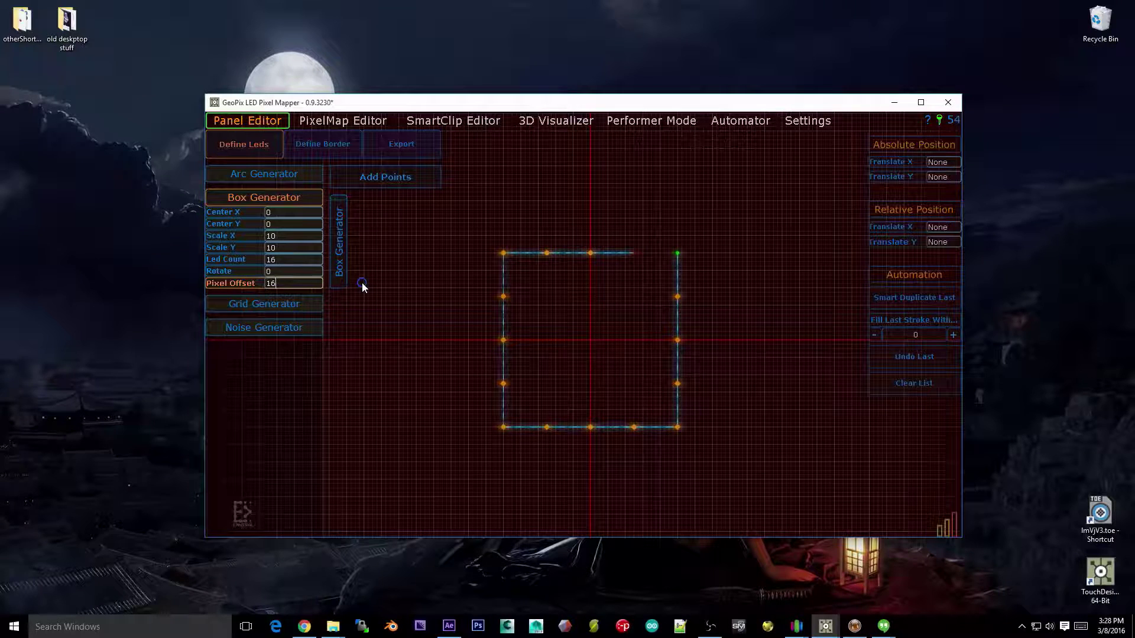
left_click_drag(293, 284, 174, 275)
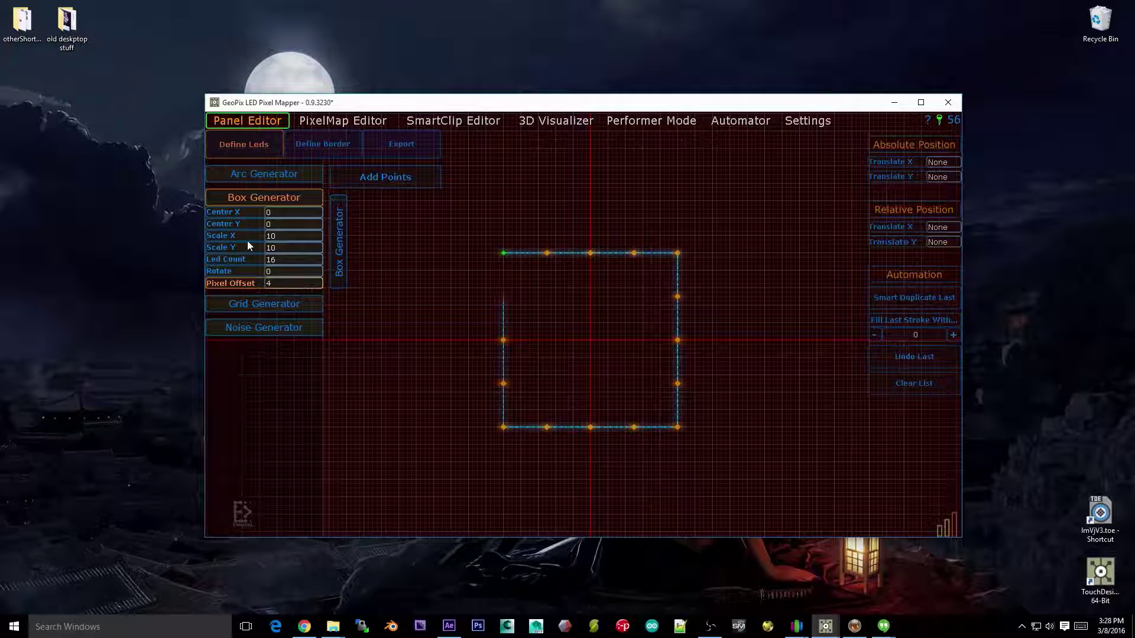
key("BackSpace")
type("5")
key("BackSpace")
type("6")
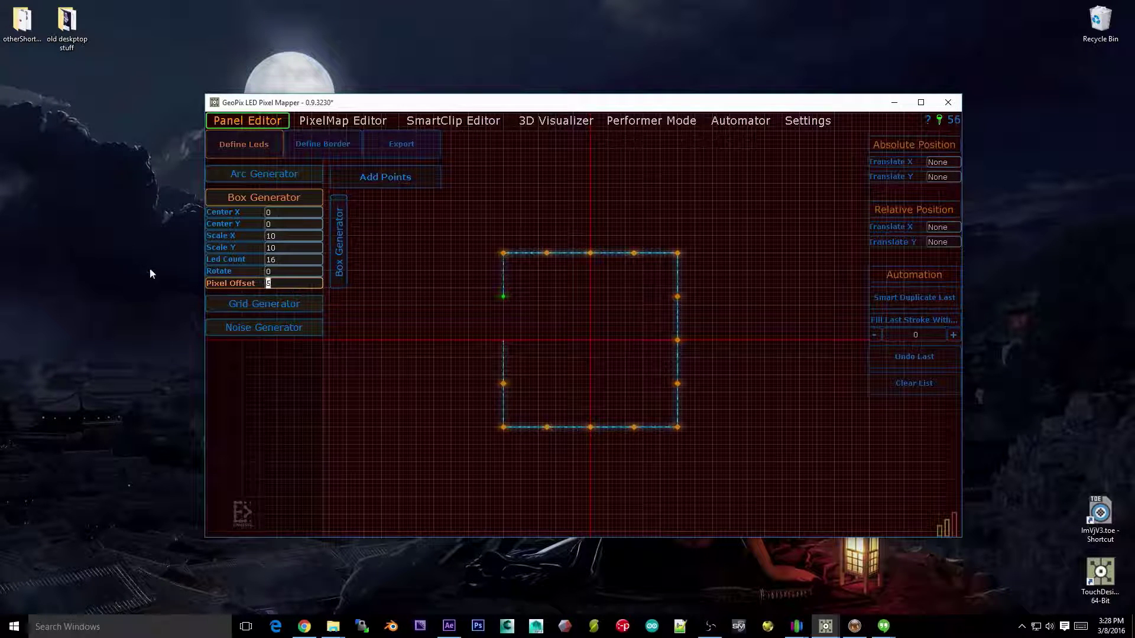
key("BackSpace")
type("9")
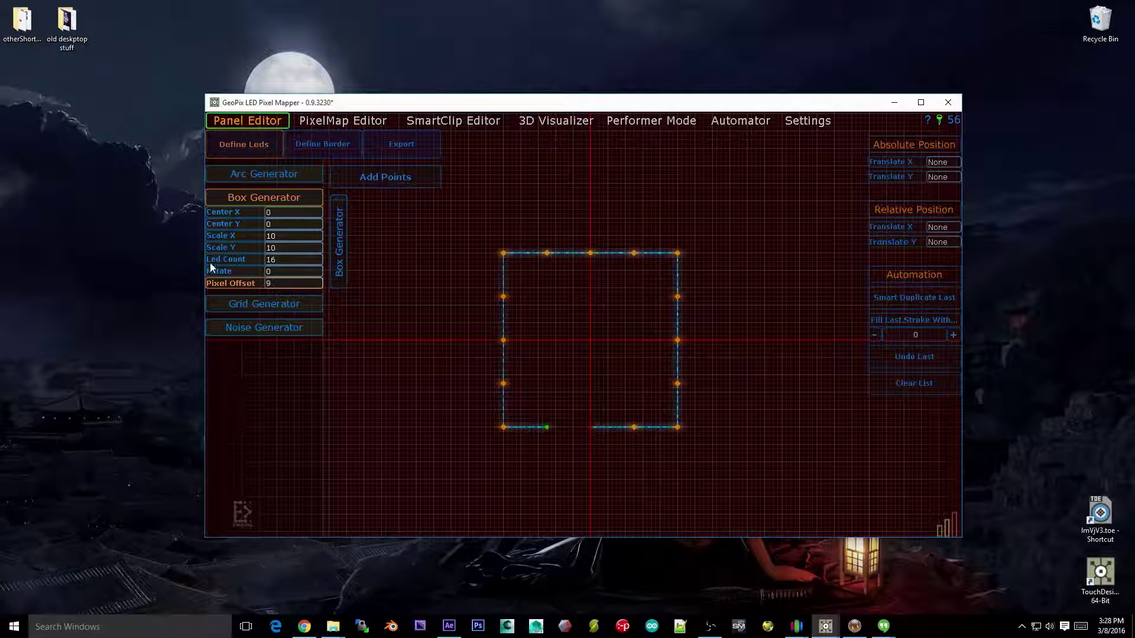
double_click(280, 285)
type("0")
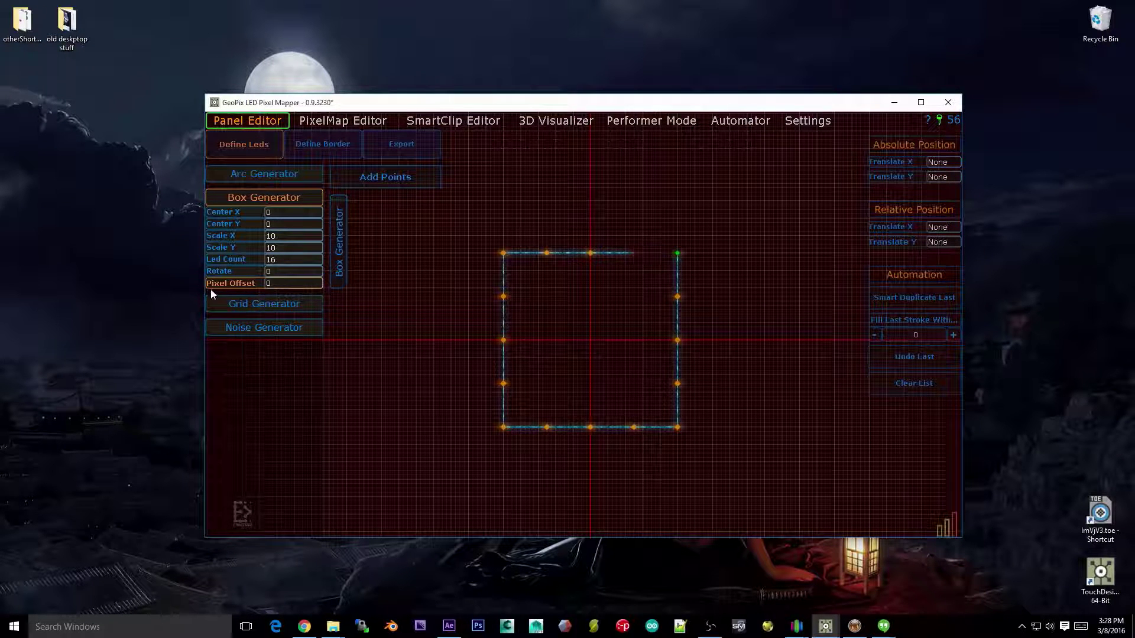
Try rotating the generated box by 15 and return Rotate to 0.
left_click(282, 273)
type("15")
double_click(288, 271)
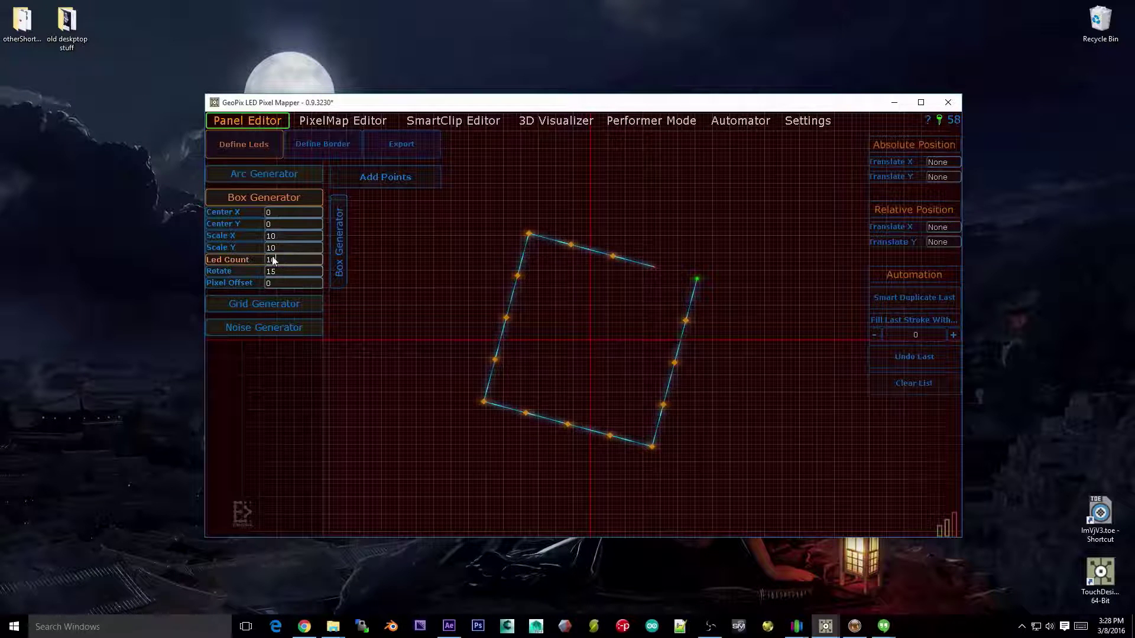
type("0")
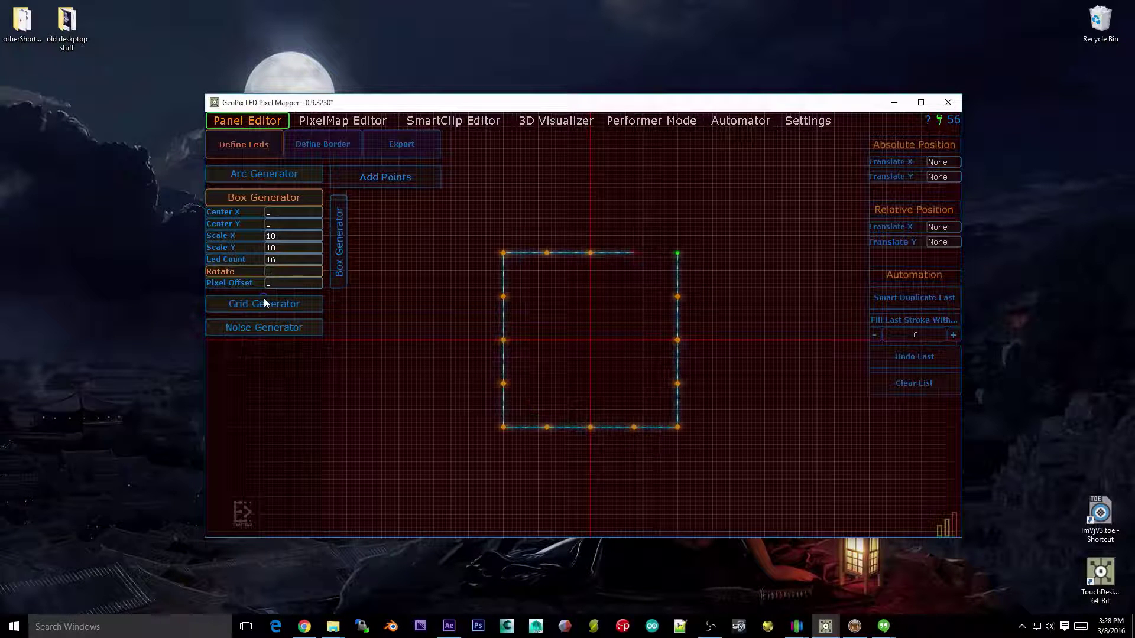
Turn off the box, then enable the Arc Generator and the Box Generator together to combine their effects.
left_click(304, 192)
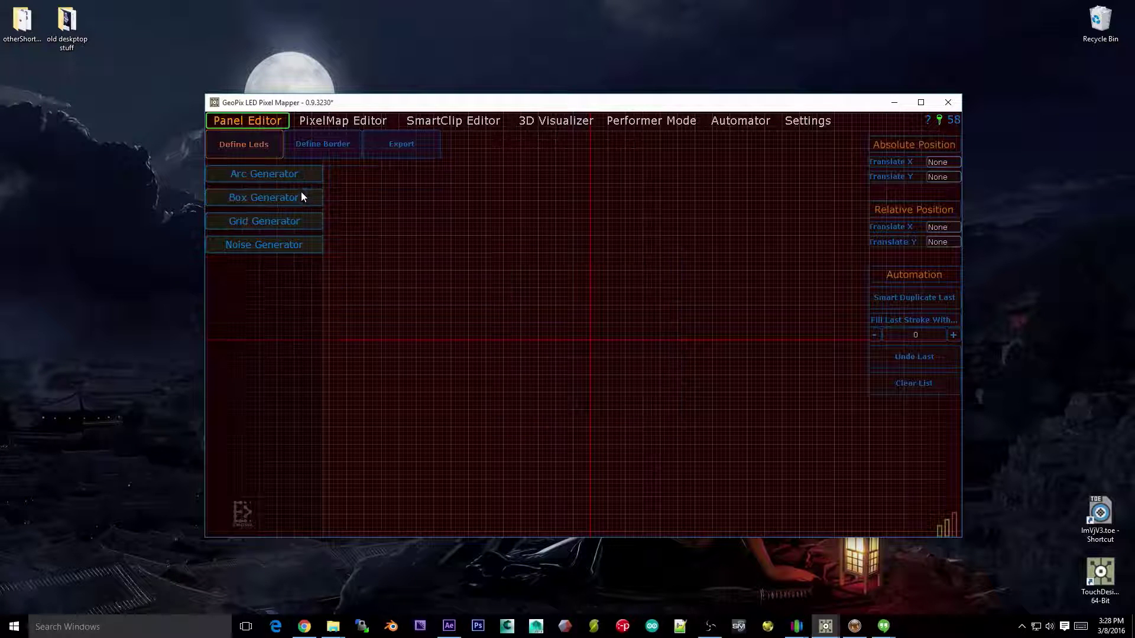
left_click(299, 177)
left_click(296, 282)
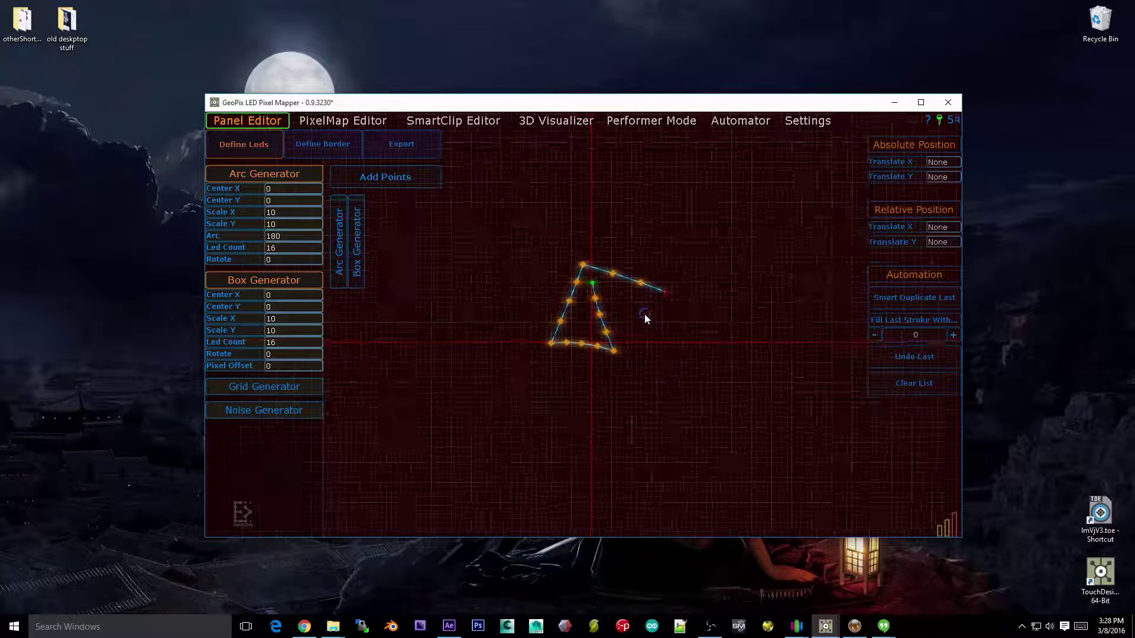
Try mismatching the generators by setting the box's Led Count to 32, and return it to 16.
scroll(585, 319, "up", 3)
left_click(278, 341)
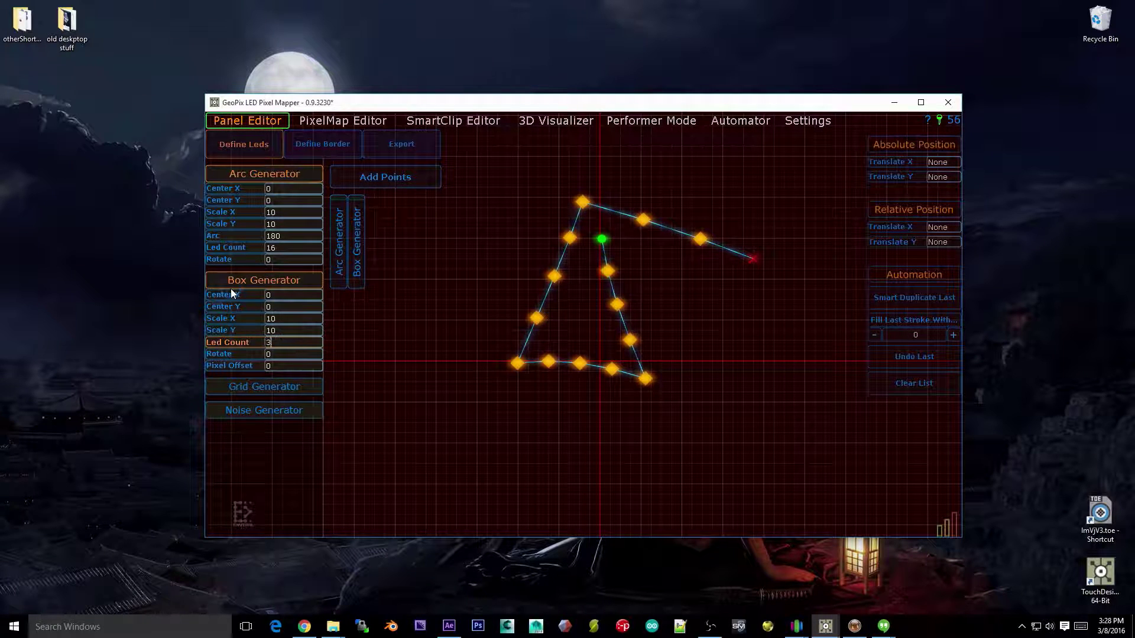
type("32")
key("Return")
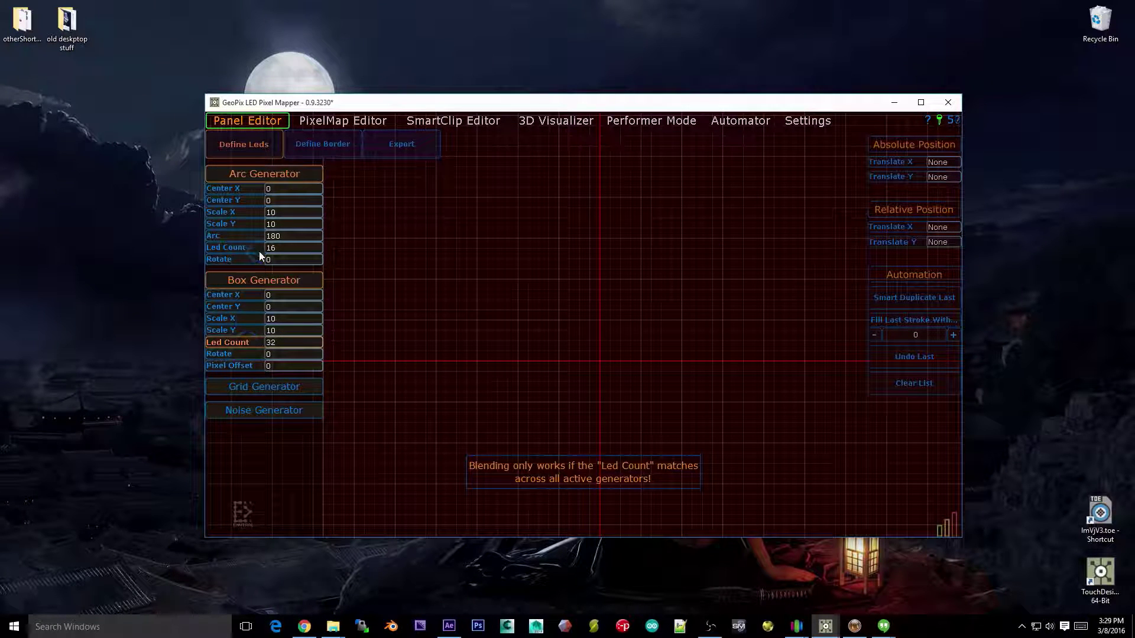
left_click(266, 251)
left_click(289, 341)
scroll(633, 349, "down", 2)
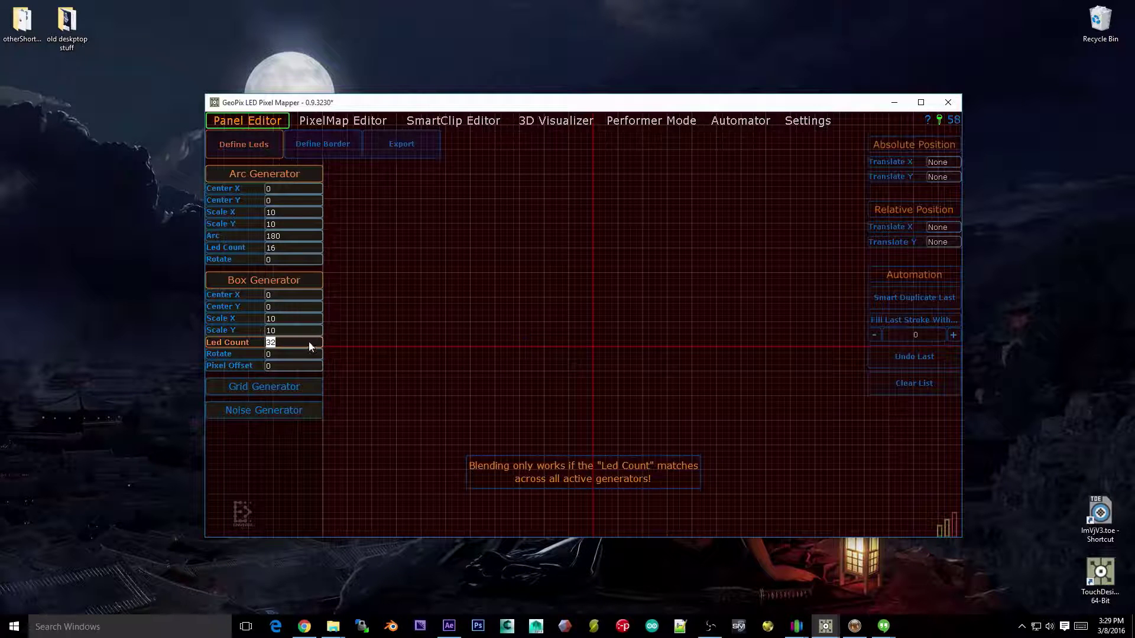
type("16")
key("Return")
Vary the blend weights of the Arc and Box Generators to morph the combined LED shape between them.
left_click(357, 273)
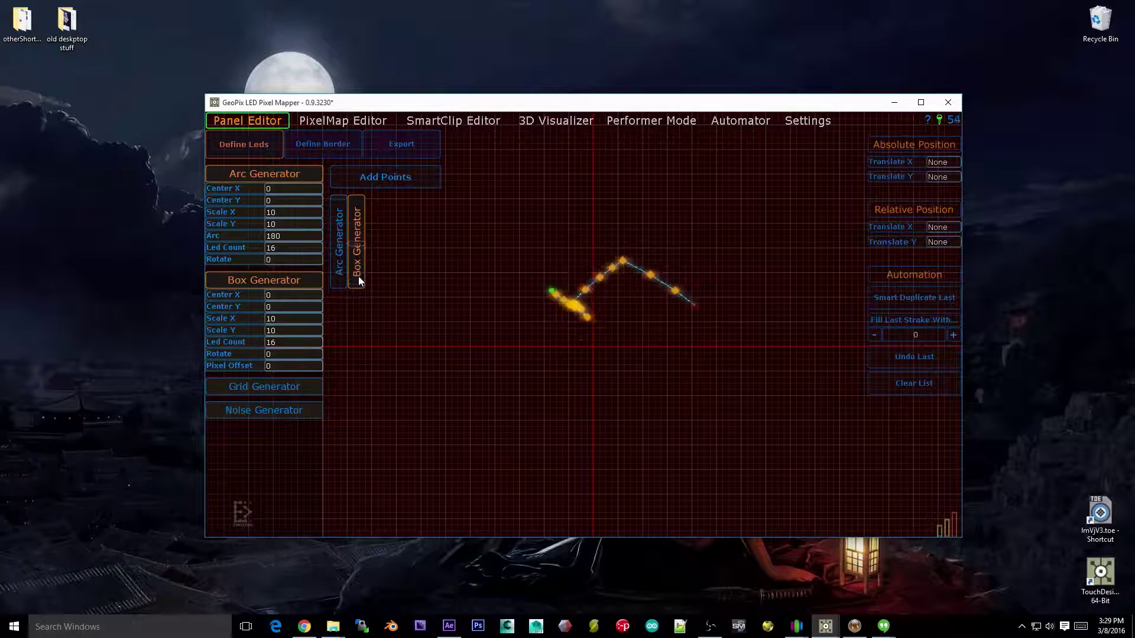
left_click(339, 202)
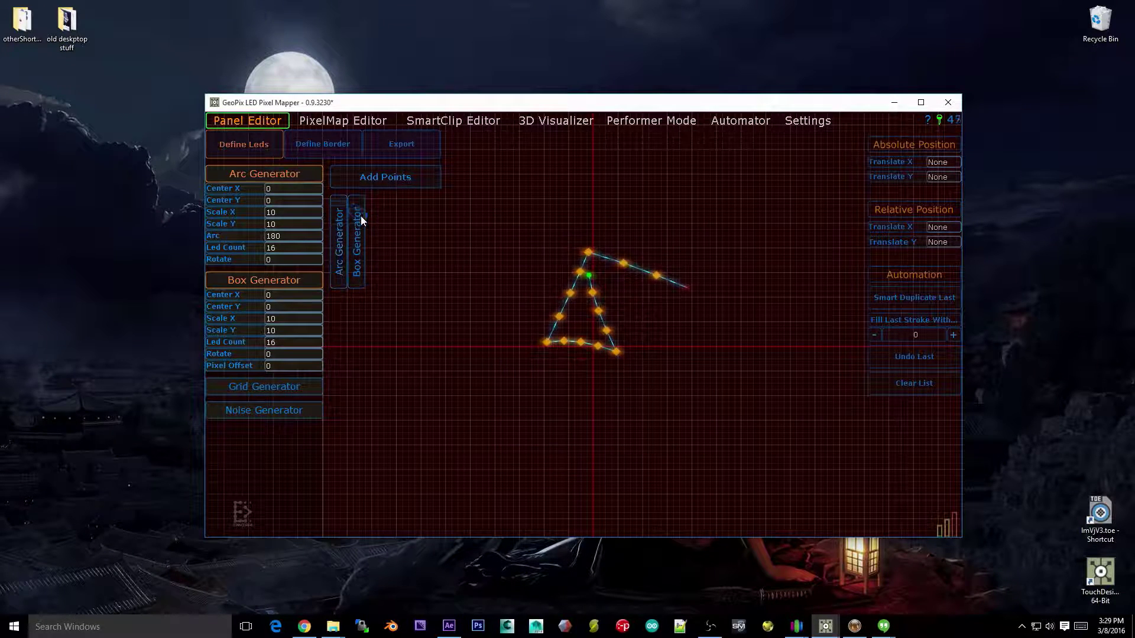
left_click(363, 272)
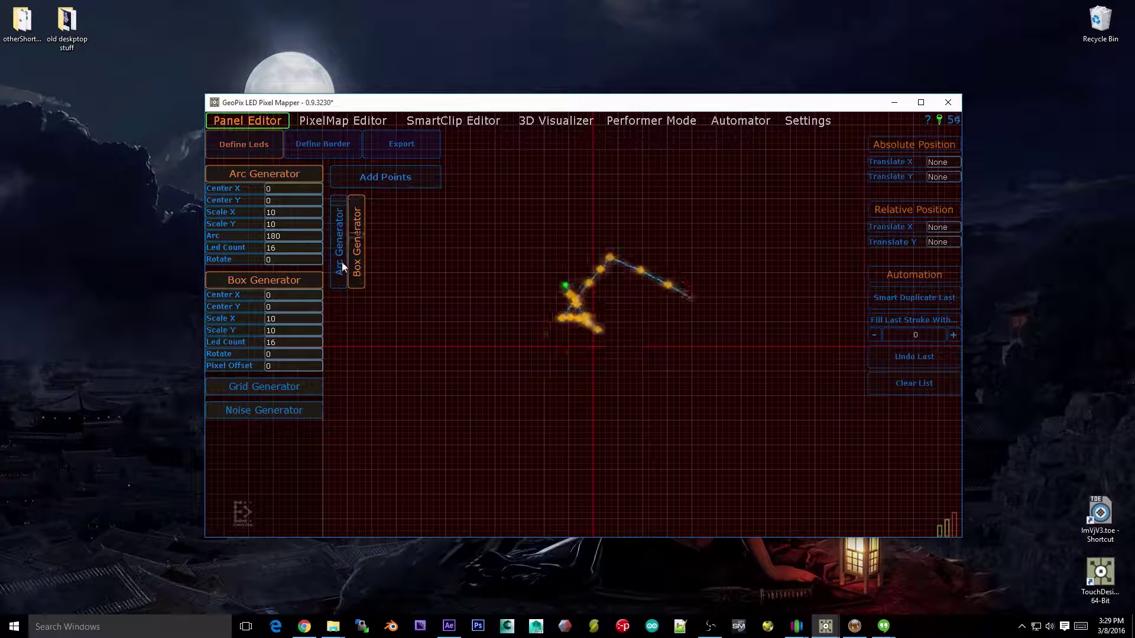
left_click(347, 198)
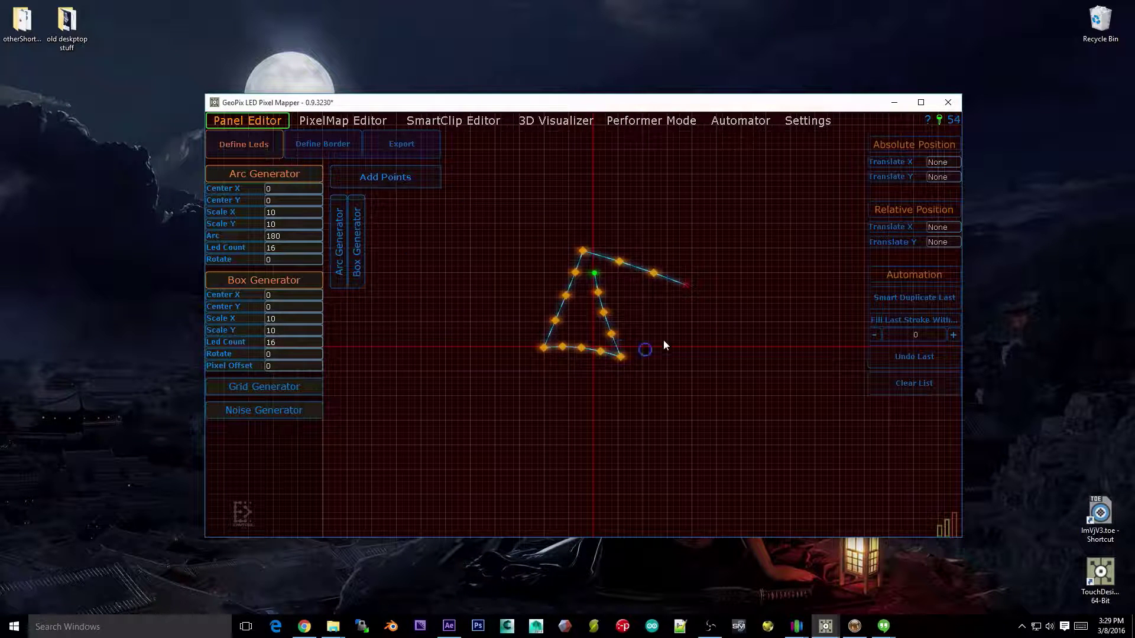
left_click(339, 241)
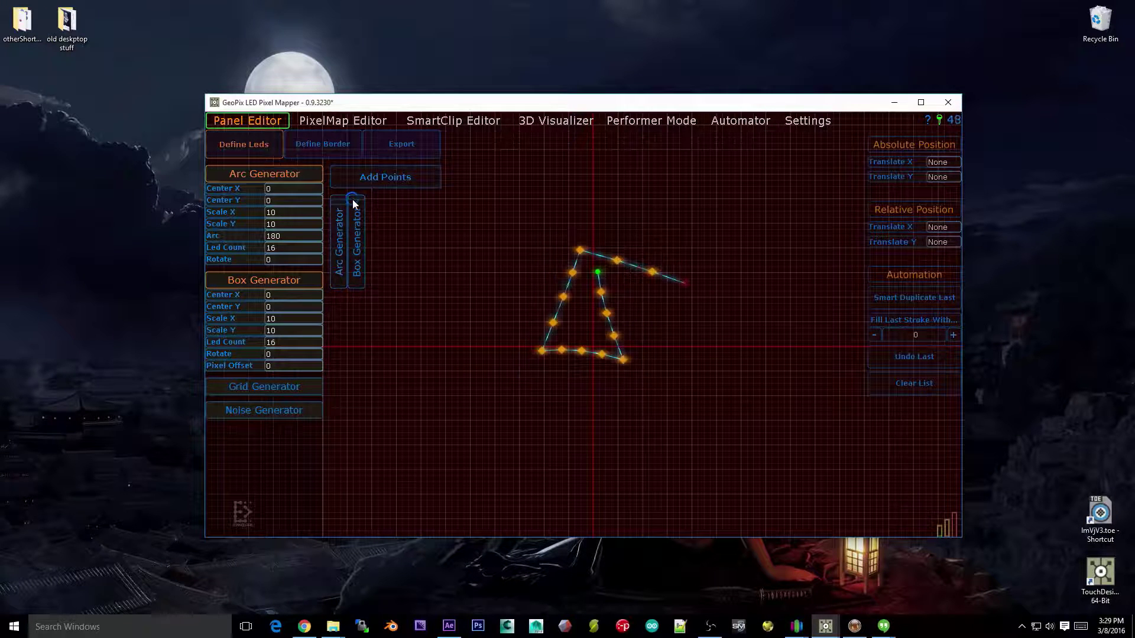
left_click(353, 255)
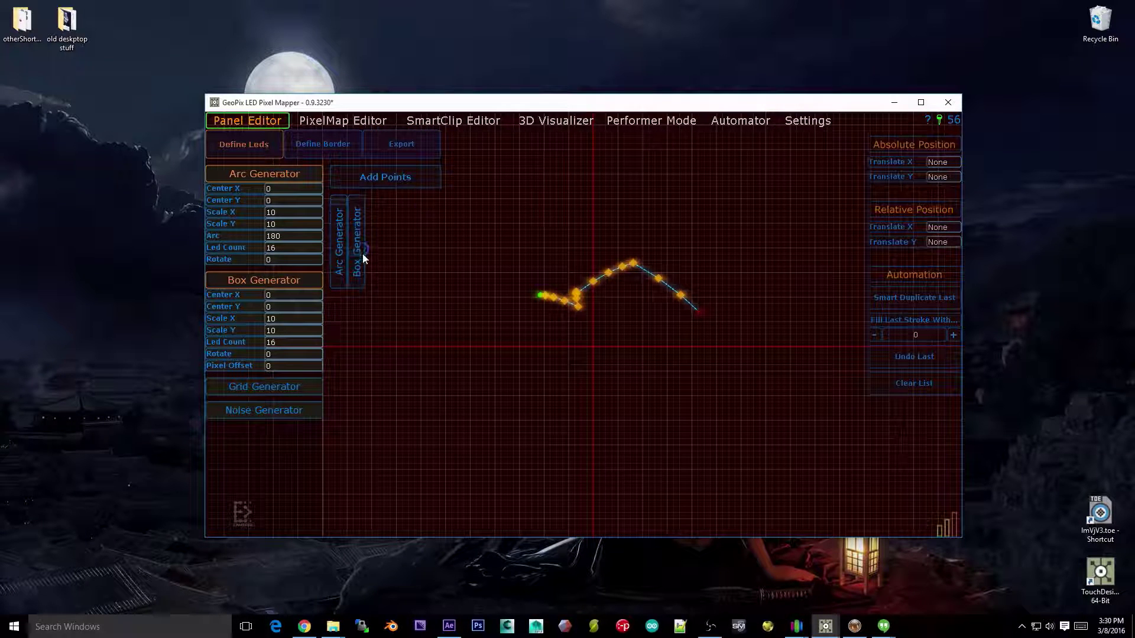
left_click_drag(358, 250, 388, 153)
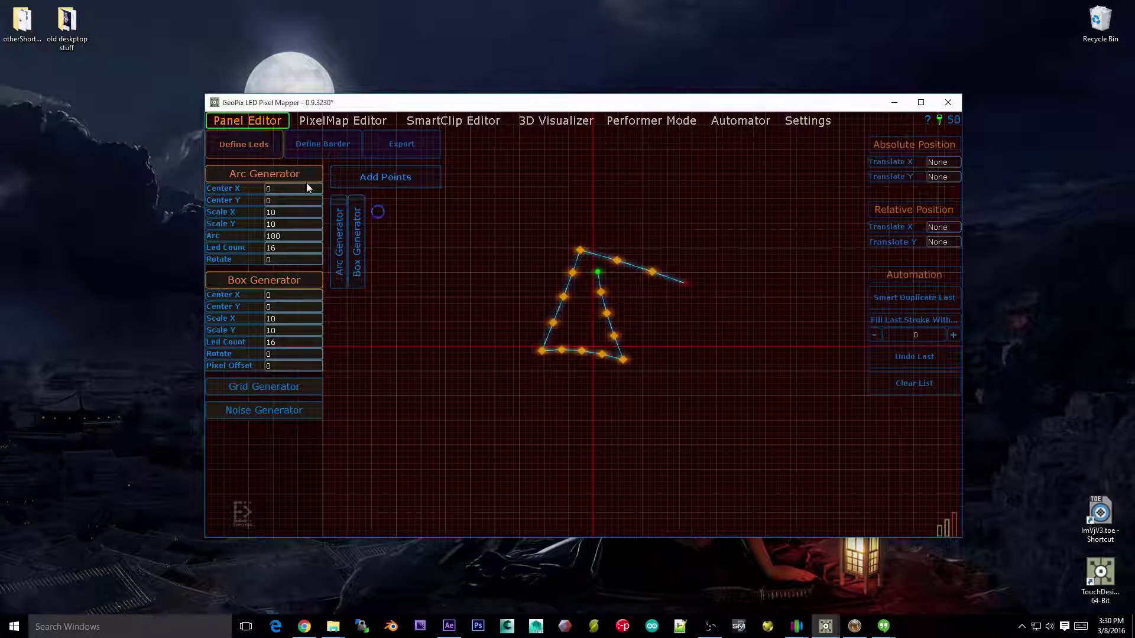
Try adding the Grid Generator to the arc and box blend, check its Count, and turn it off again.
left_click(293, 387)
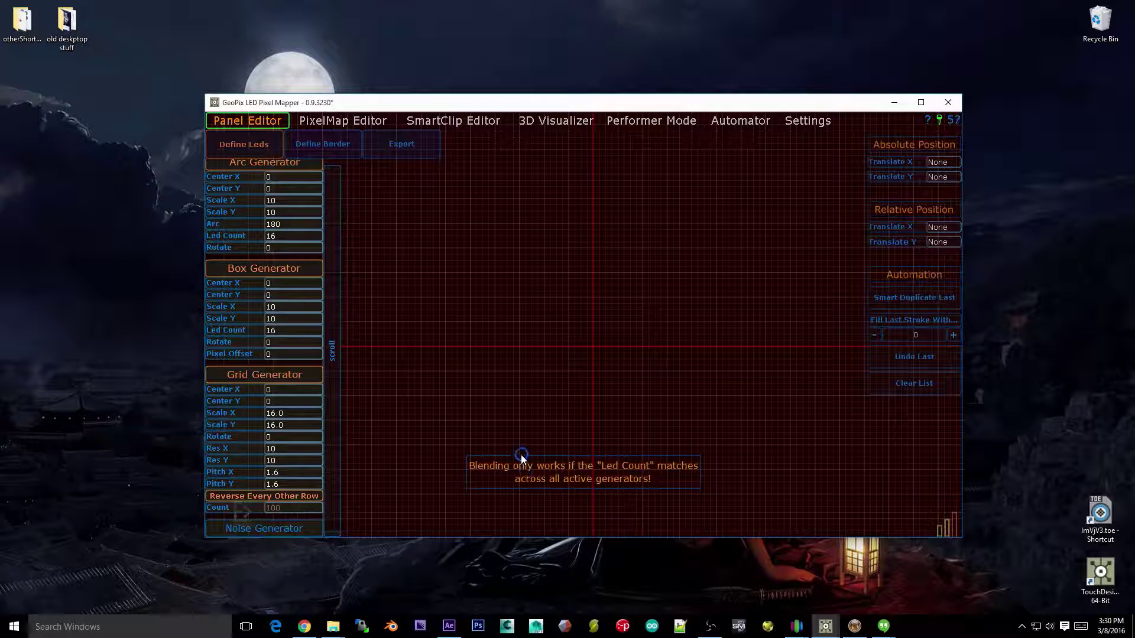
left_click(278, 508)
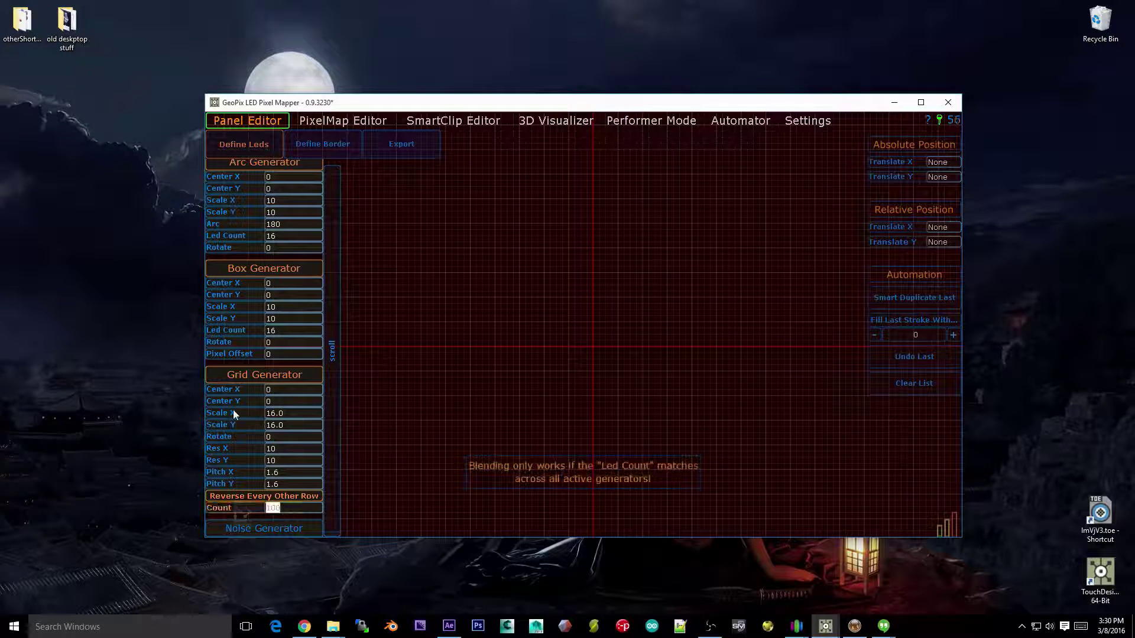
left_click(284, 380)
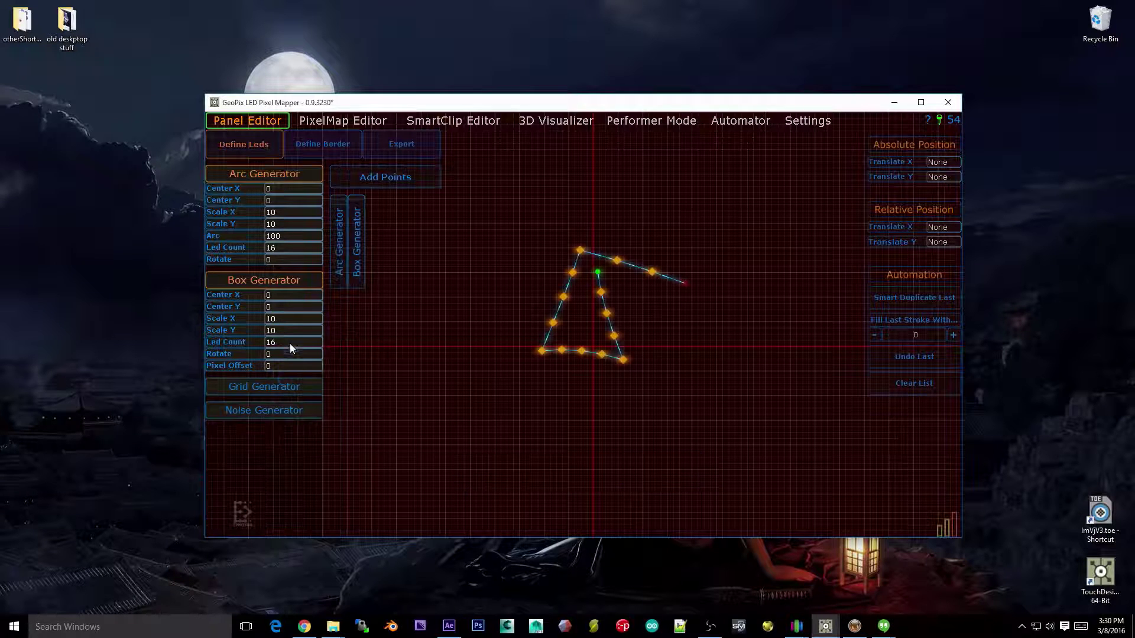
Replace the Box Generator with the Noise Generator and set the noise's Led Count to 16 to match the arc.
left_click(282, 279)
left_click(290, 330)
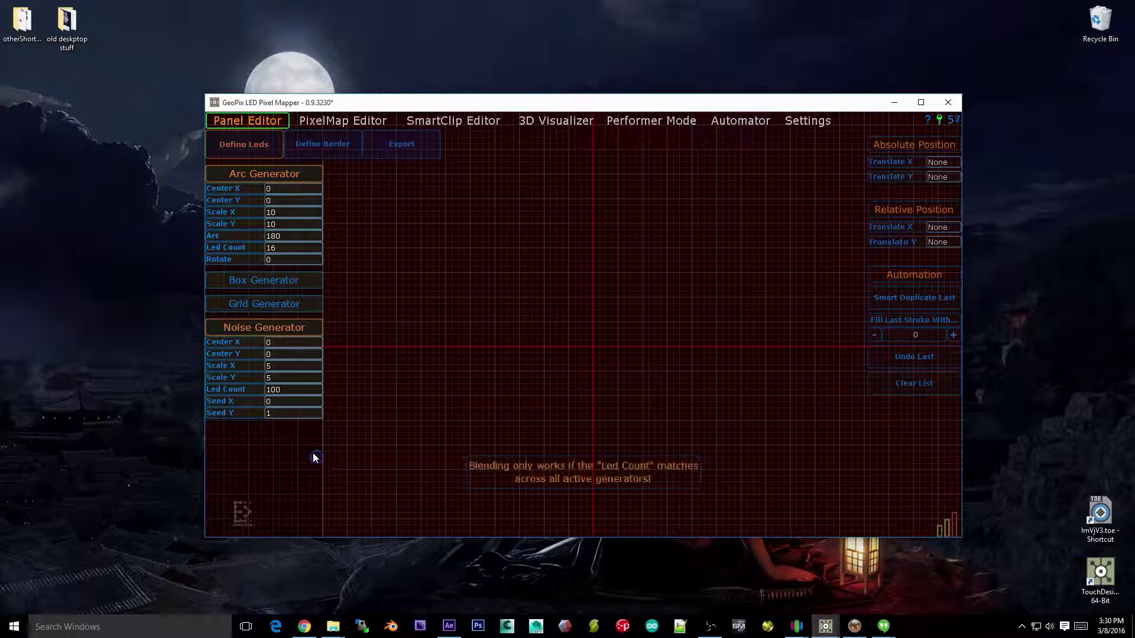
left_click(296, 391)
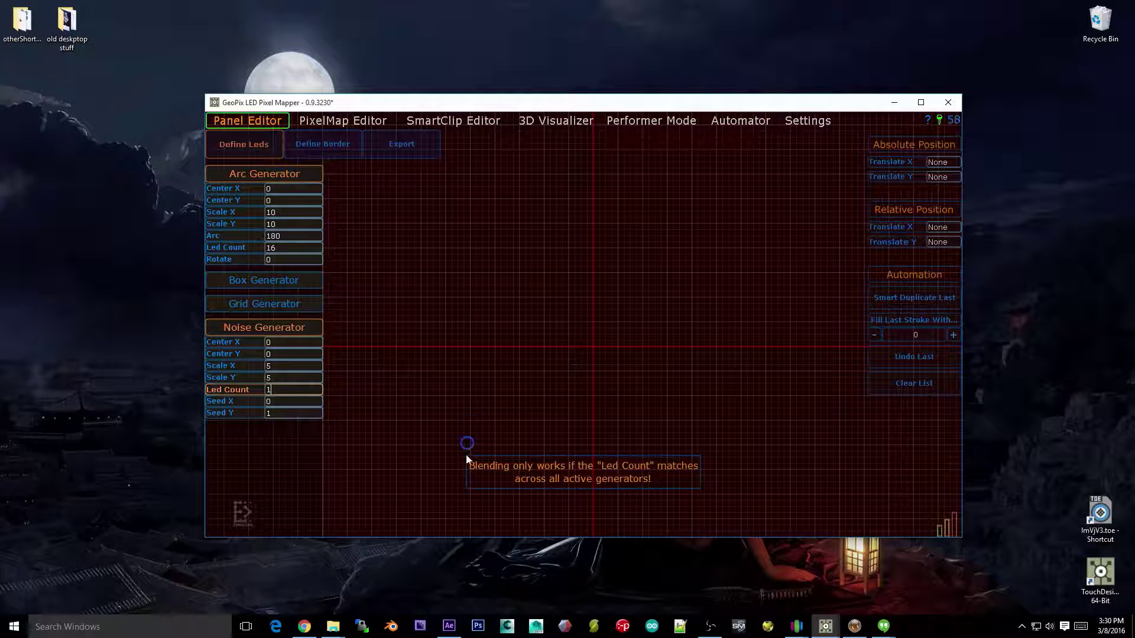
type("16")
key("Return")
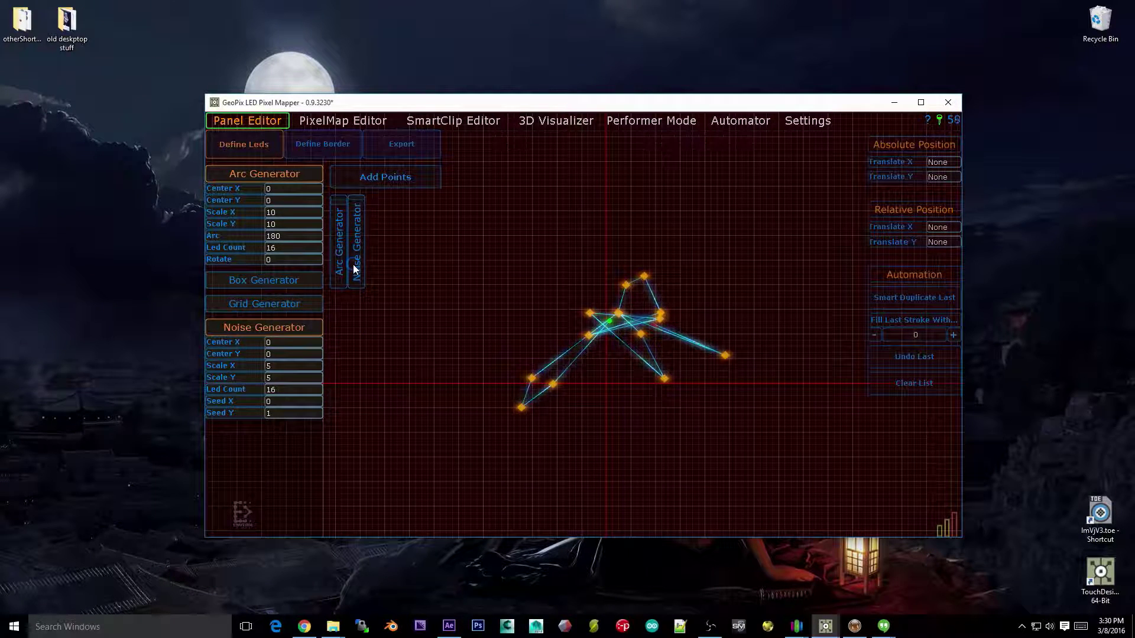
Shift the blend fully toward the noise and turn off the Arc Generator.
left_click(346, 204)
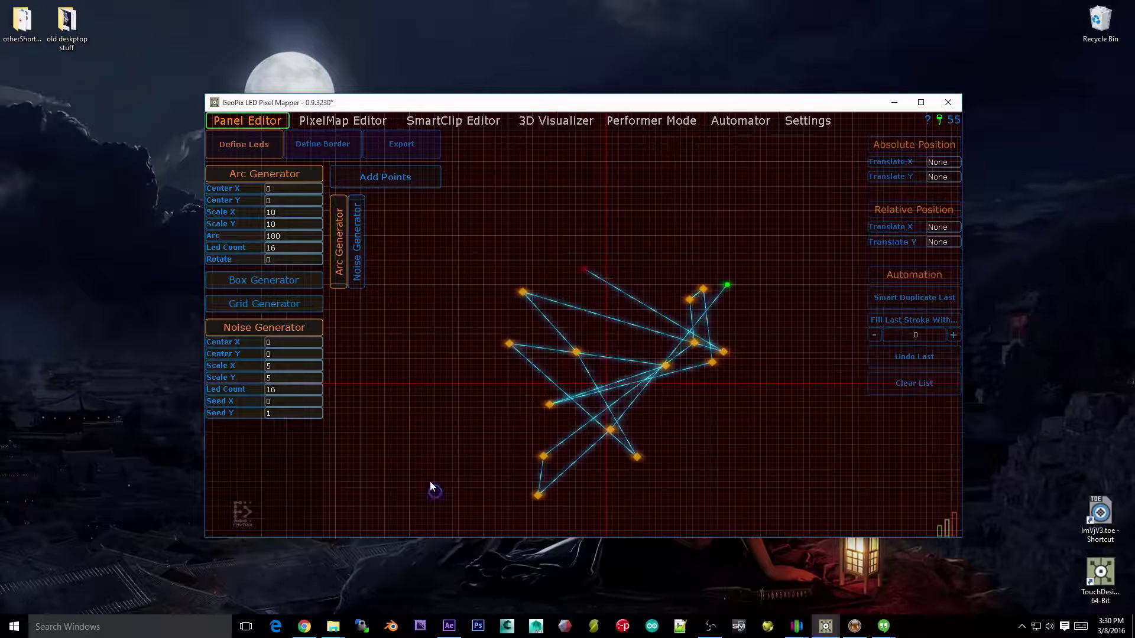
left_click(290, 174)
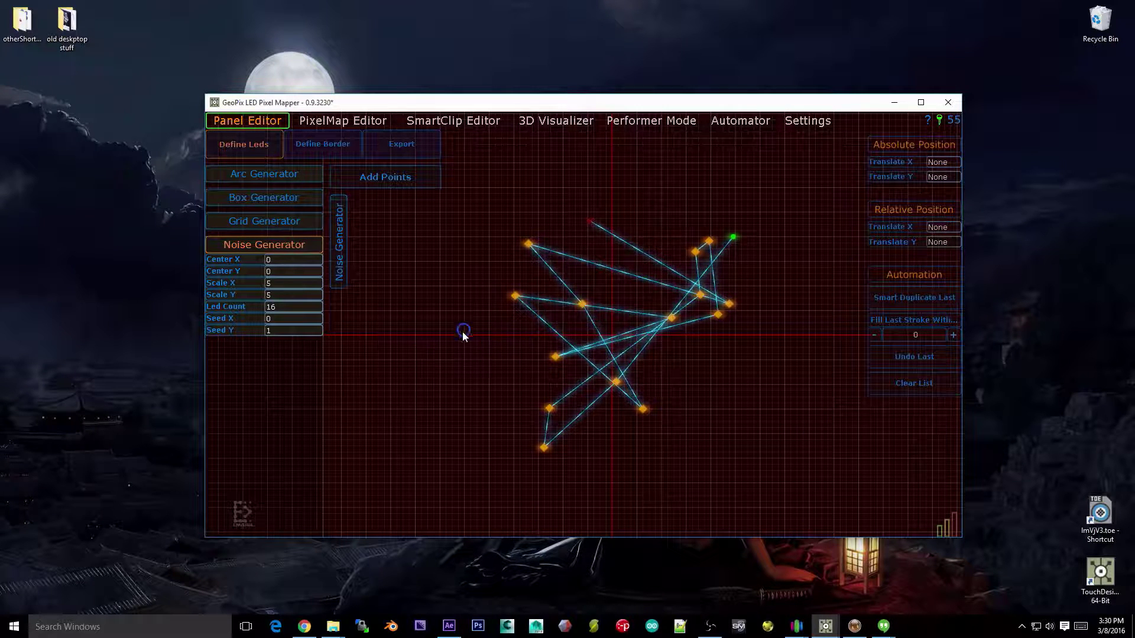
left_click_drag(570, 459, 595, 470)
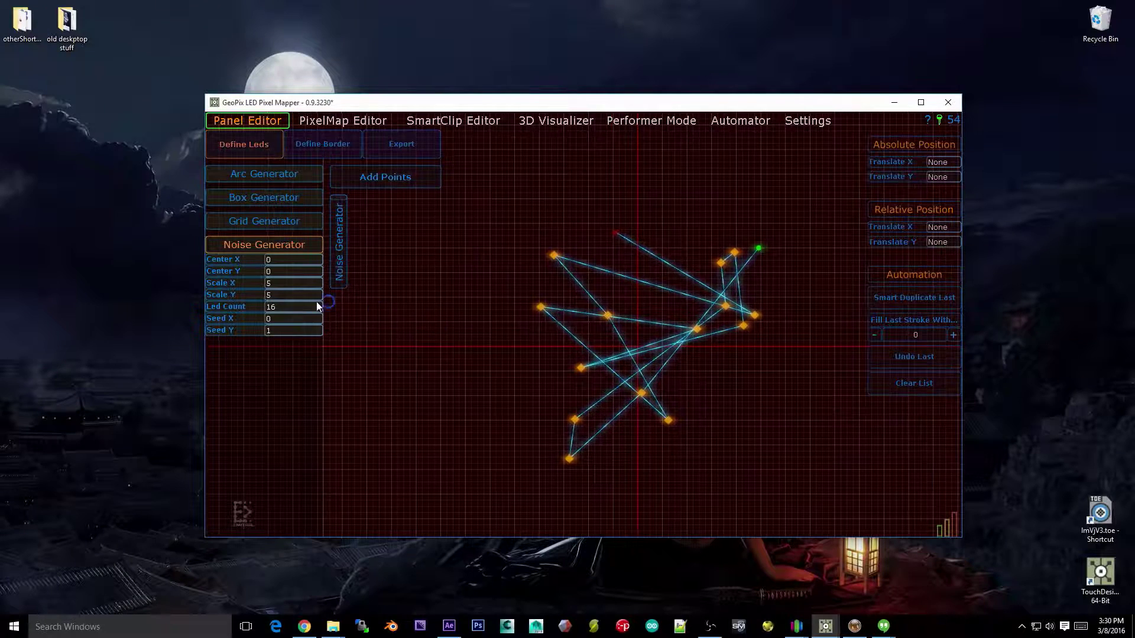
Try randomizing the noise with Seed X 12 and Seed Y 5, and return the seeds to 0 and 1.
left_click(285, 319)
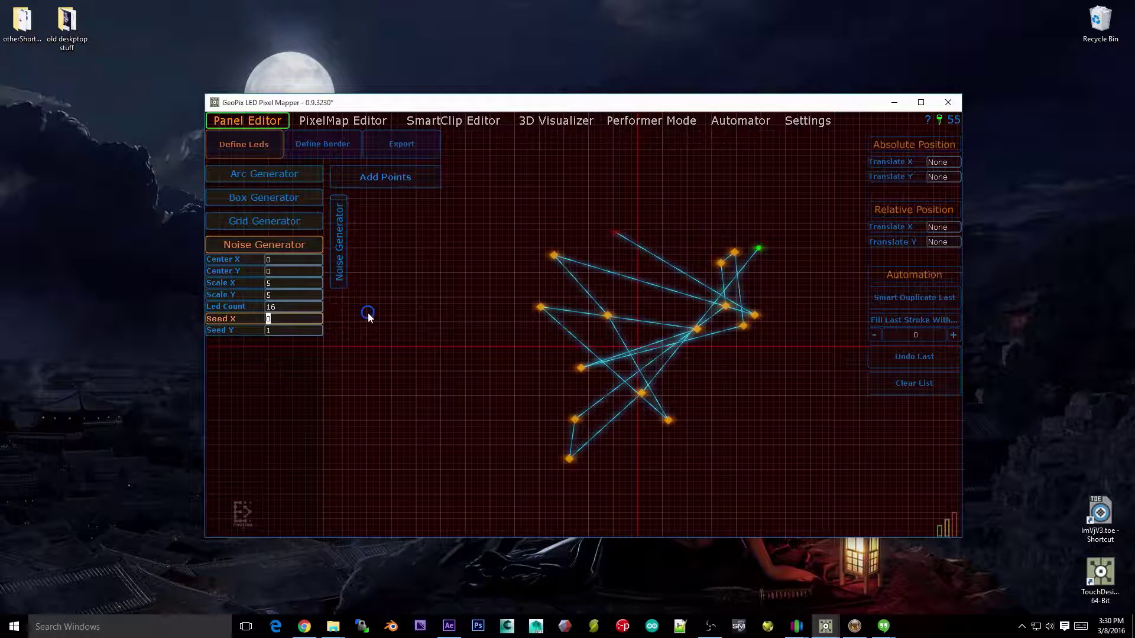
type("12")
left_click(299, 332)
type("5")
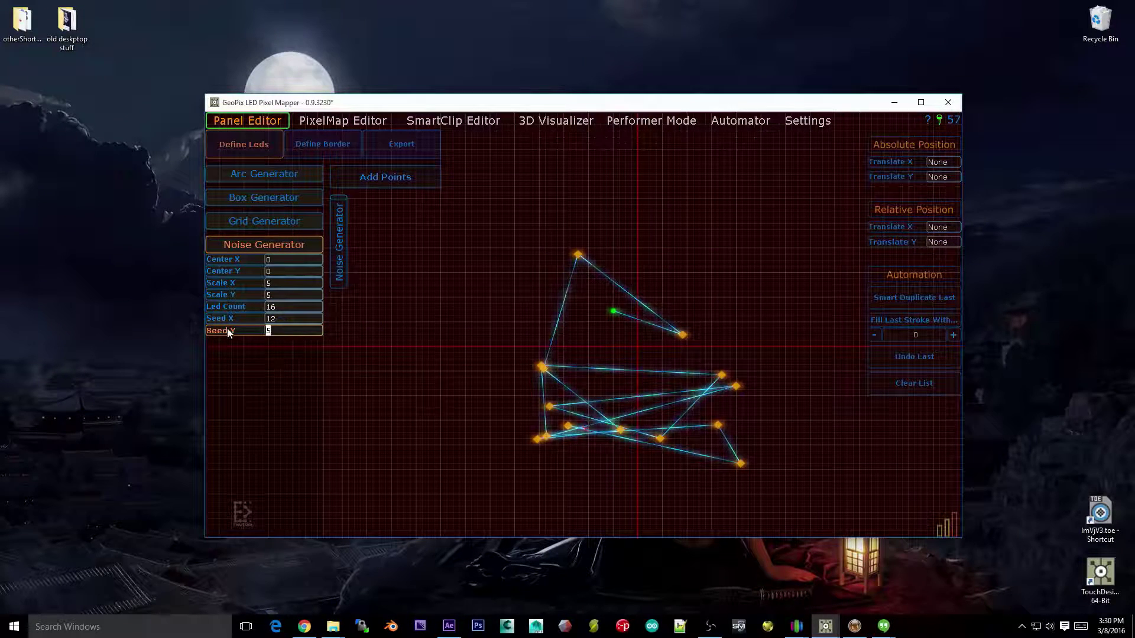
type("0")
left_click_drag(282, 320, 125, 320)
type("0")
left_click_drag(293, 330, 202, 330)
type("1")
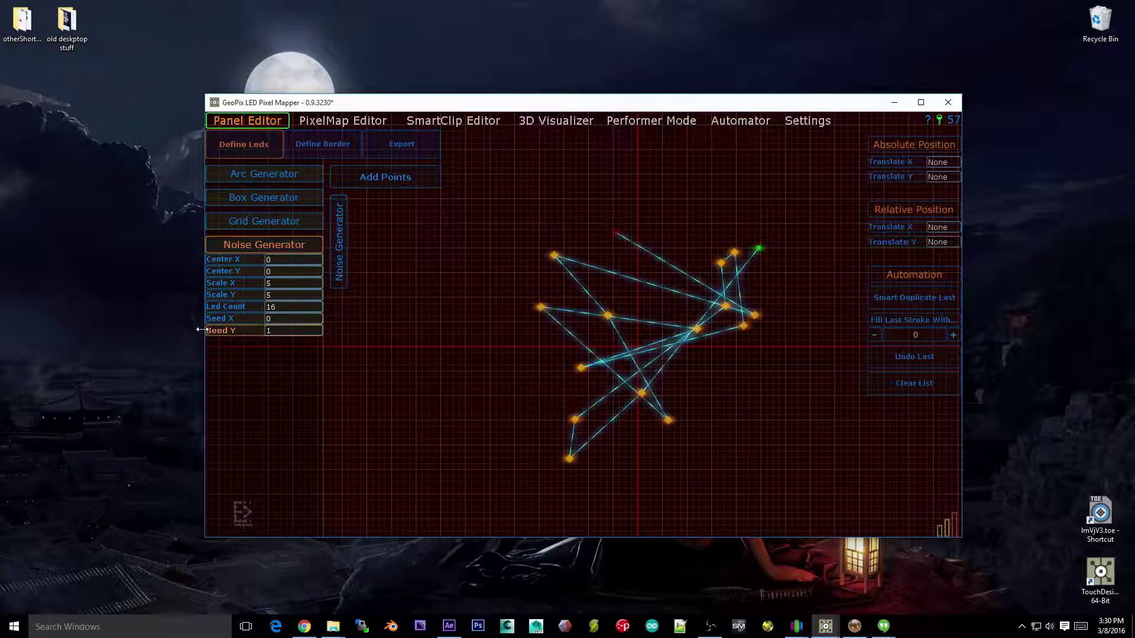
Try giving both noise seeds the same value by setting Seed Y to 0, and return it to 1.
key("BackSpace")
type("0")
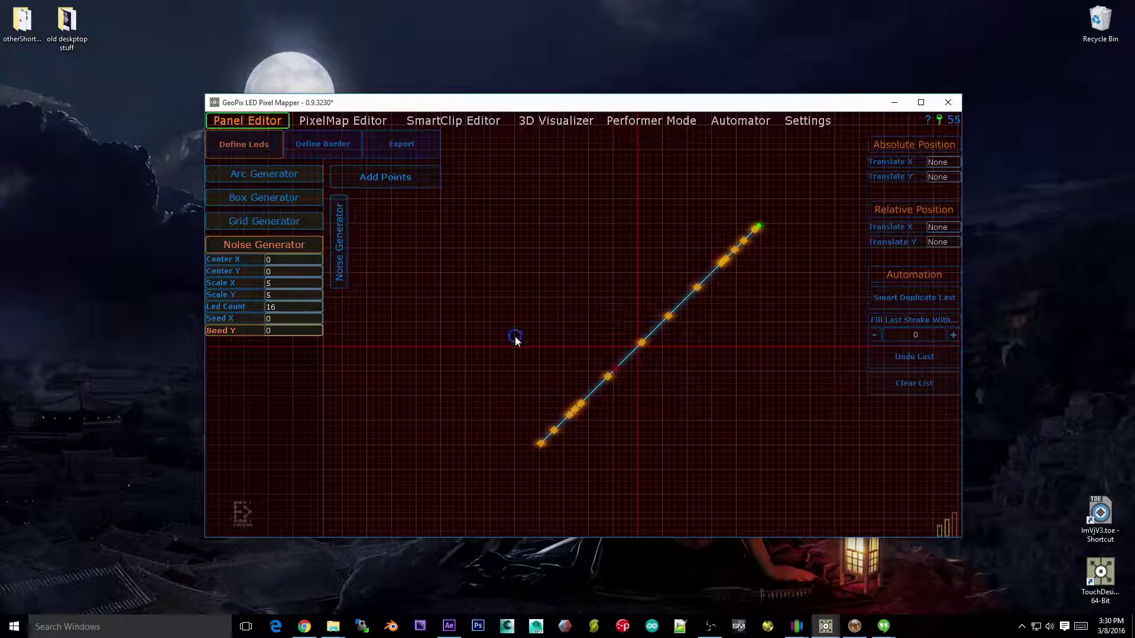
key("BackSpace")
type("1")
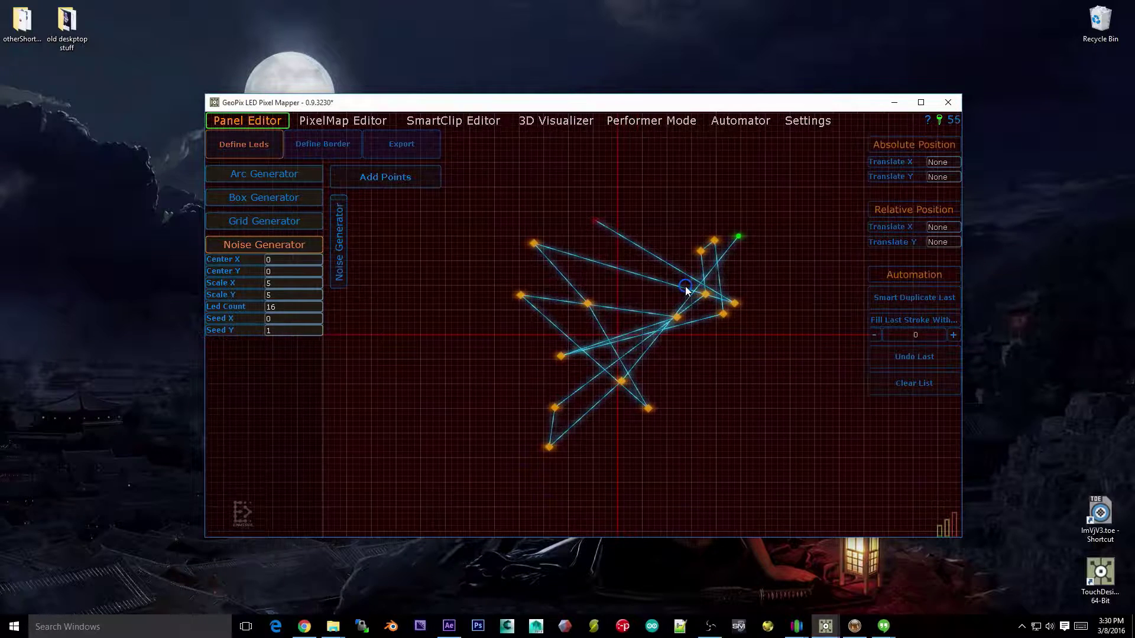
Turn the Arc Generator back on and blend it strongly with only a slight amount of noise.
left_click(267, 174)
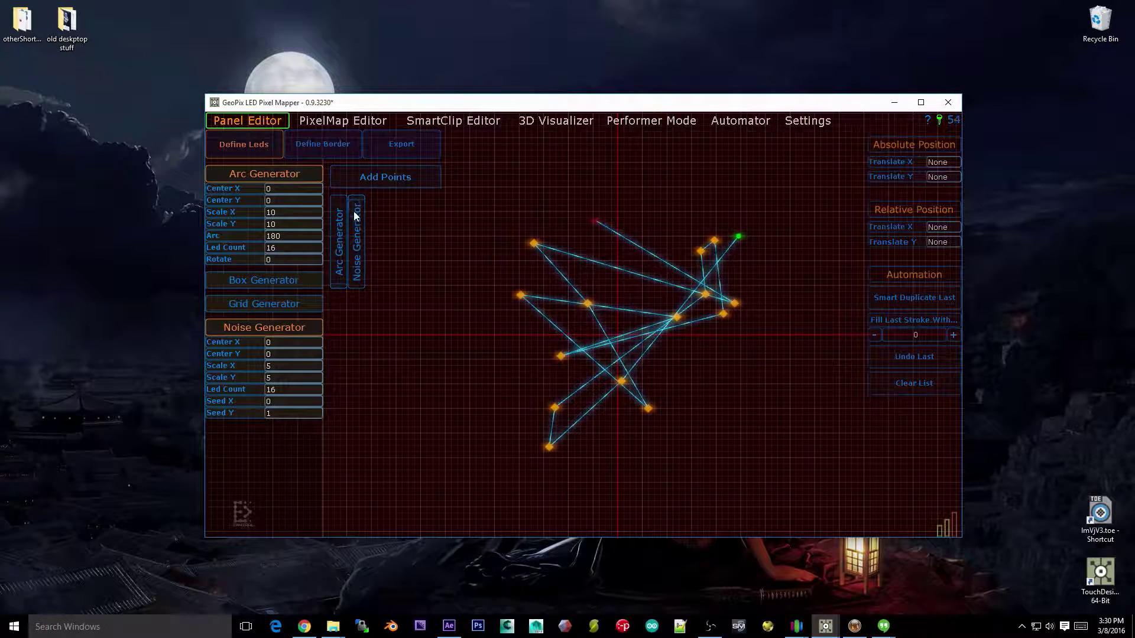
left_click(337, 260)
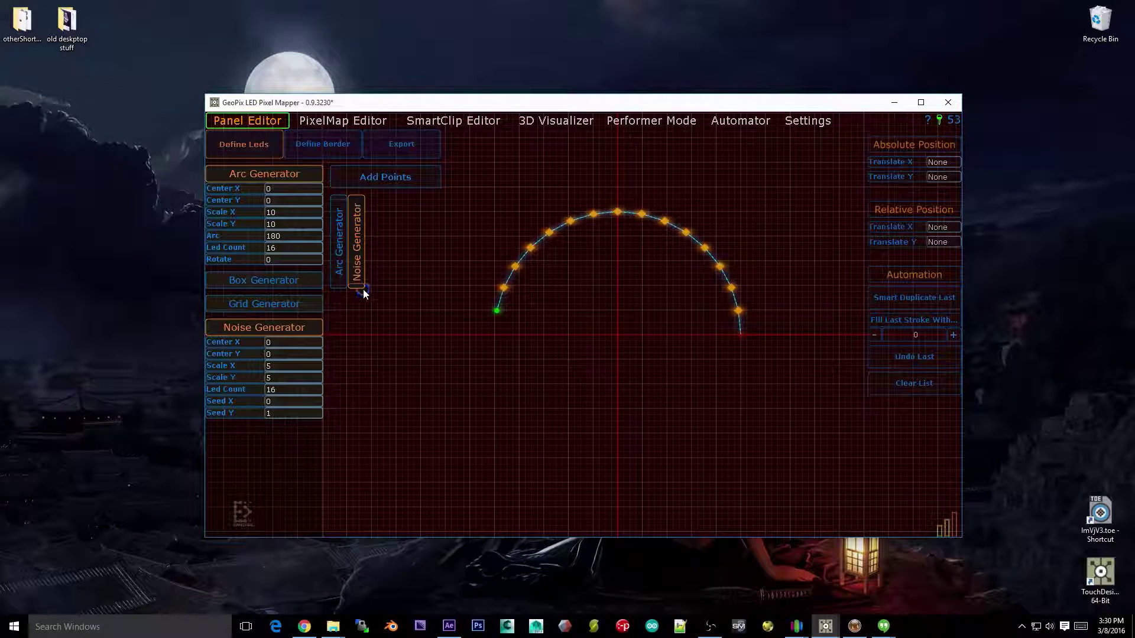
left_click(364, 275)
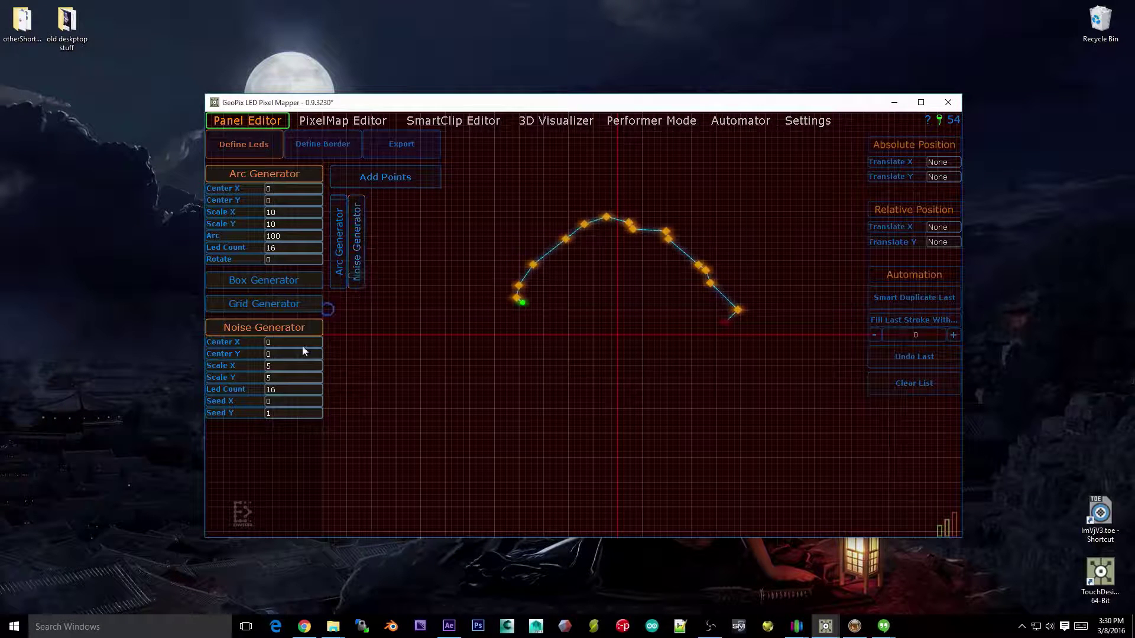
Set the Led Count of both the Noise Generator and the Arc Generator to 64.
type("64")
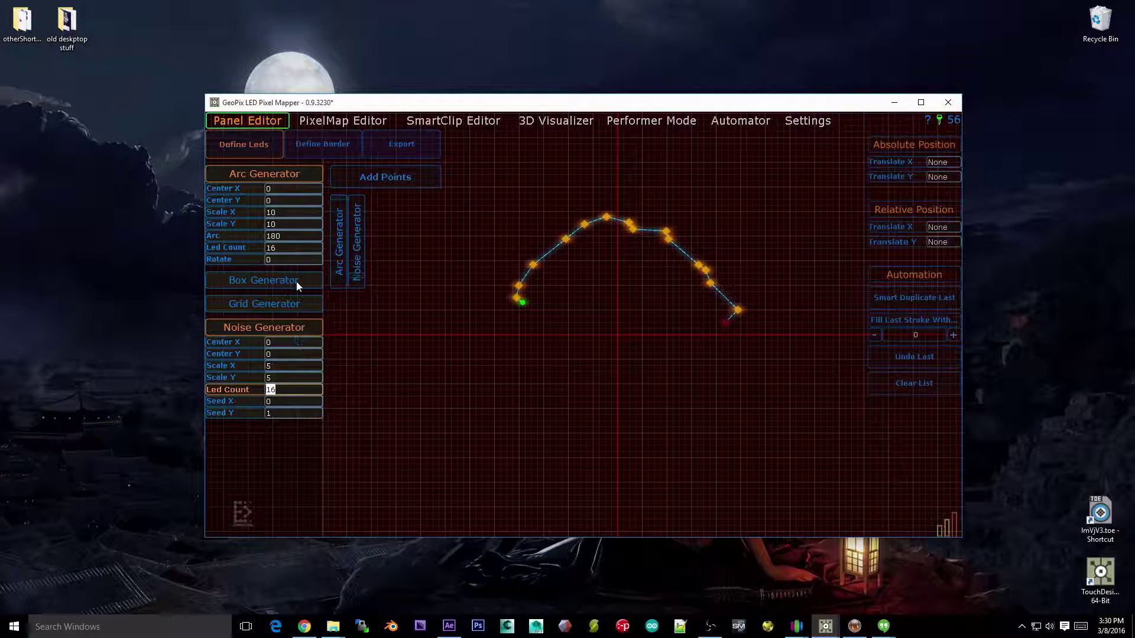
key("Return")
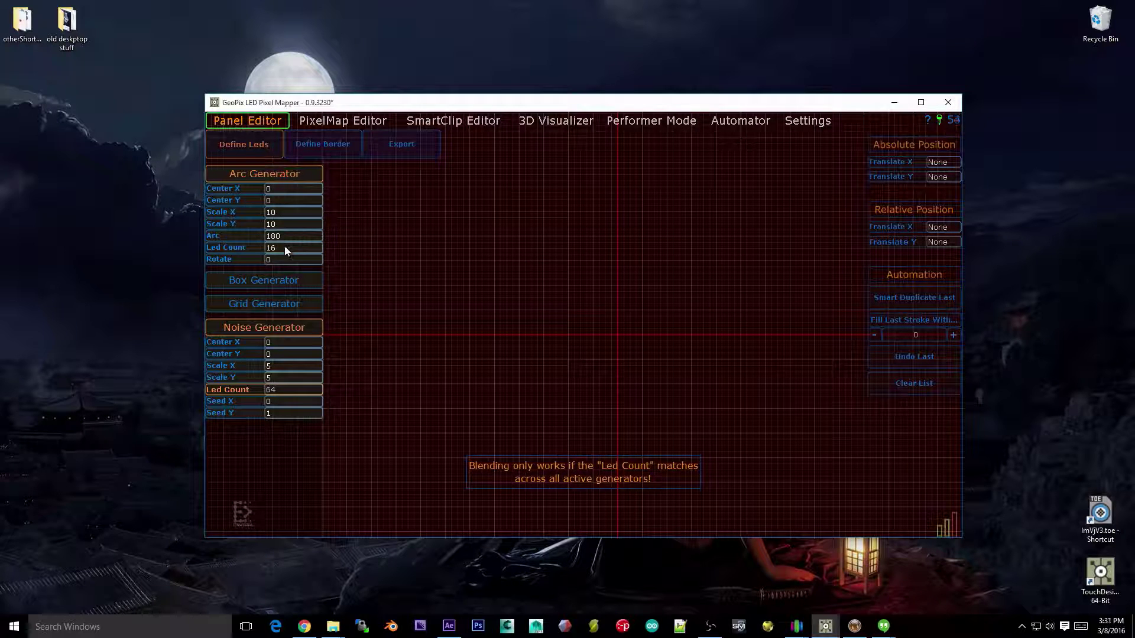
left_click(289, 248)
type("64")
key("Return")
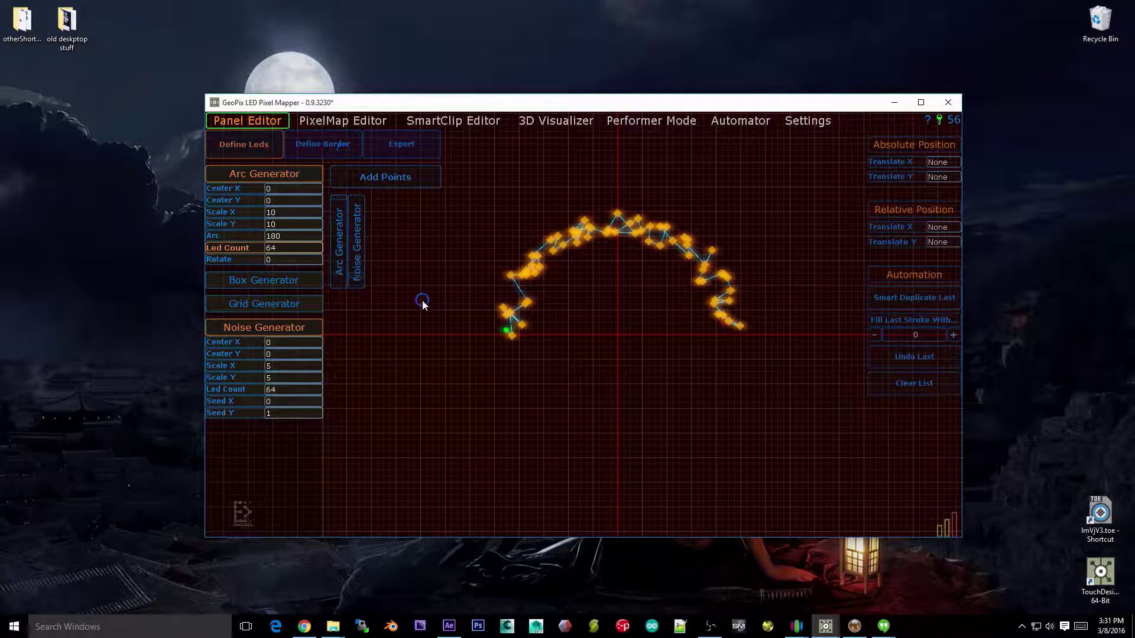
Vary the Noise Generator's blend weight to change how strongly the arc's LEDs are scattered.
left_click(360, 274)
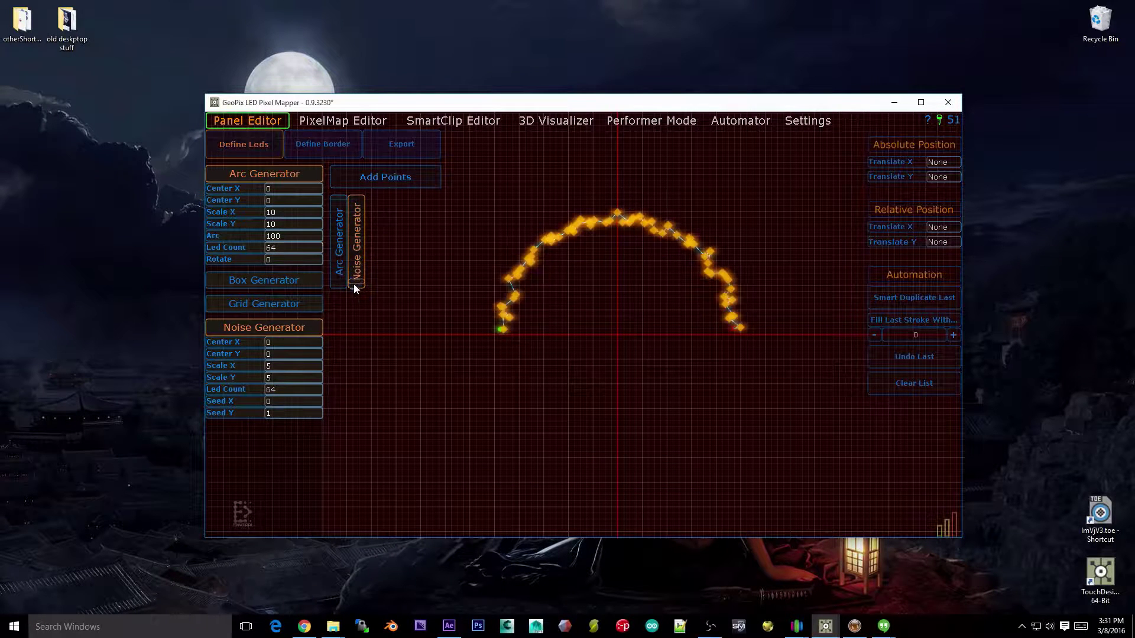
mouse_move(352, 265)
left_mouse_down()
mouse_move(346, 283)
mouse_move(336, 270)
left_mouse_up()
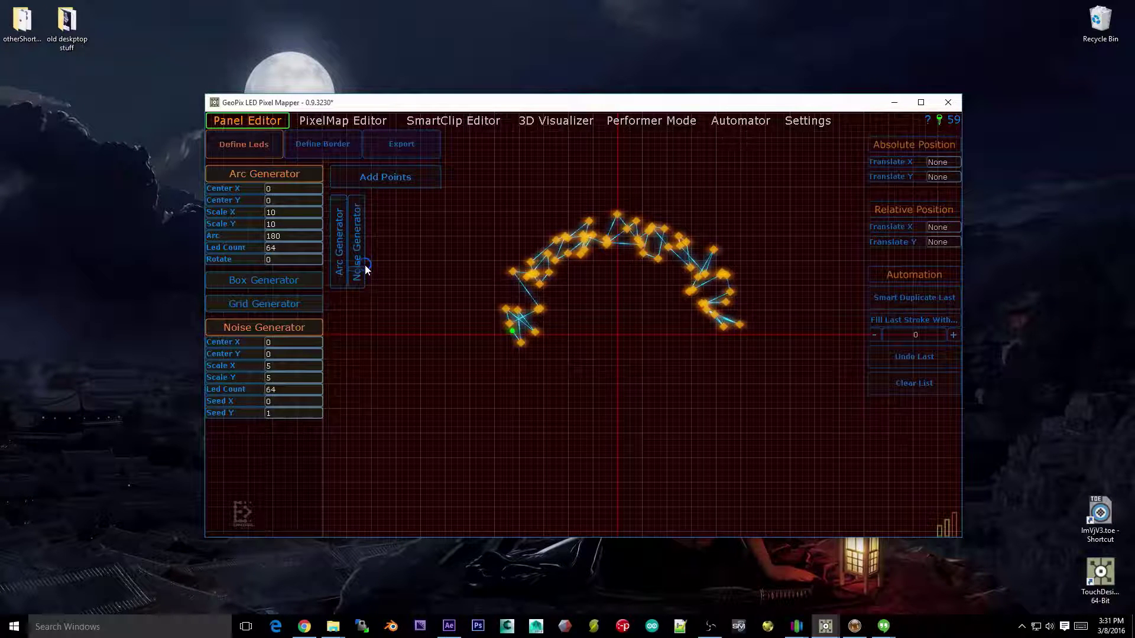
left_click(362, 271)
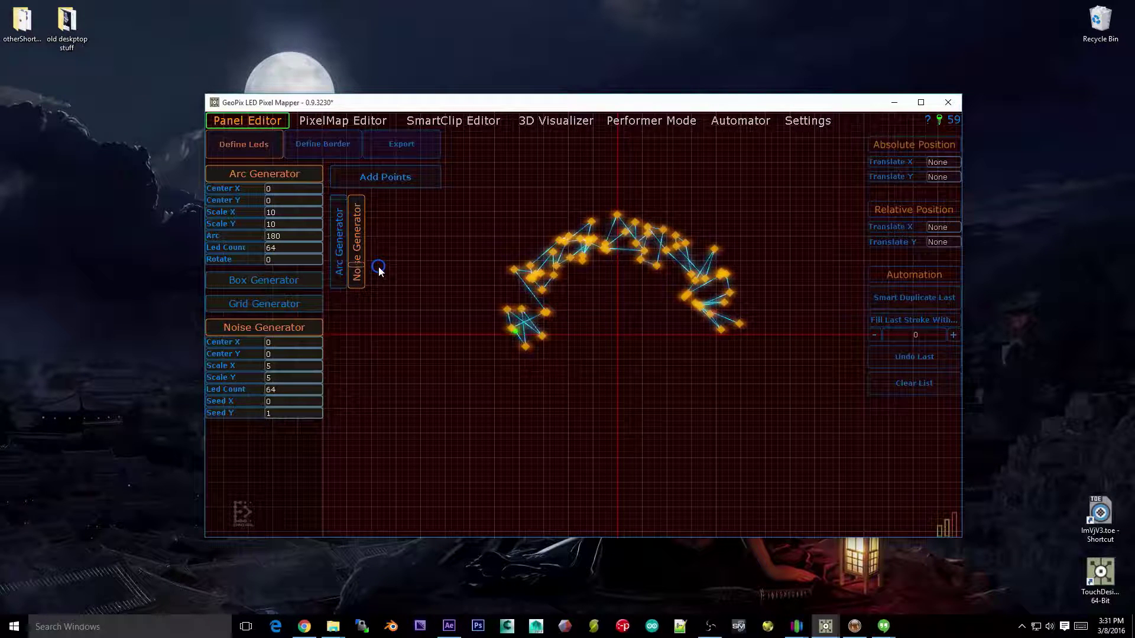
left_click_drag(379, 268, 372, 297)
Turn off the Noise Generator and the Arc Generator to leave the panel without generators.
left_click(286, 330)
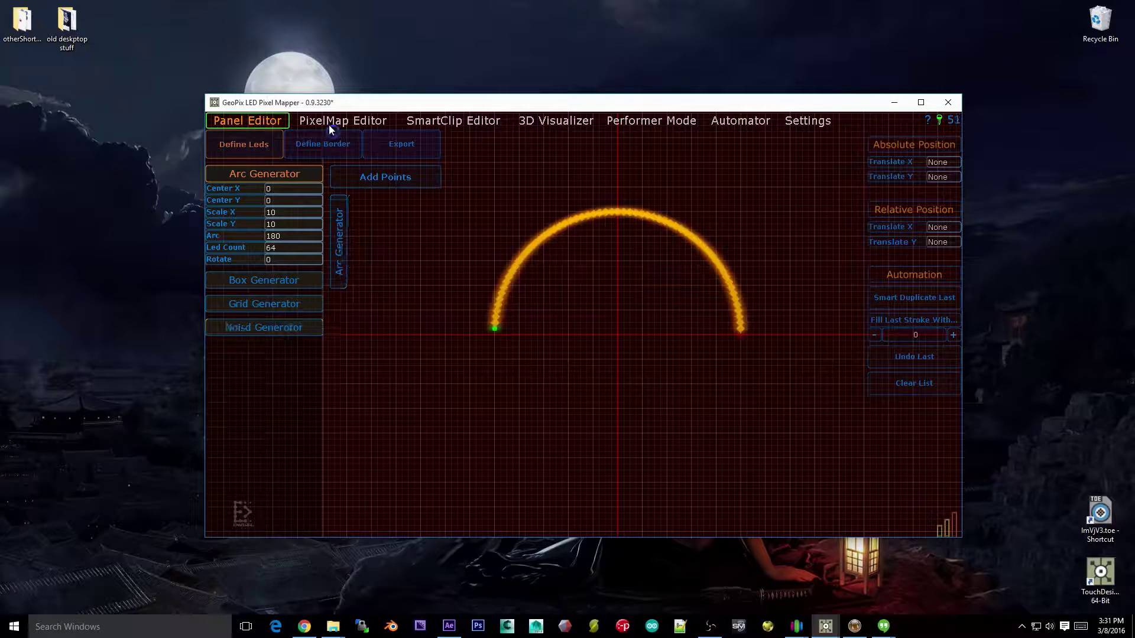
left_click(292, 173)
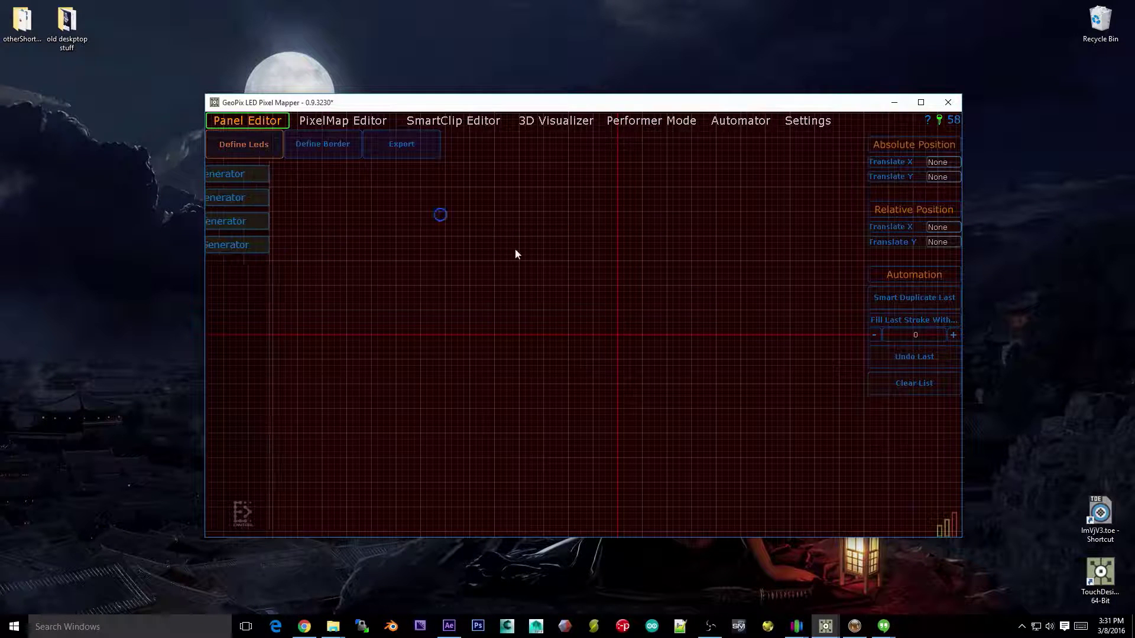
Turn on the Arc Generator and set its Led Count to 16 and its Rotate value to 90.
left_click(219, 177)
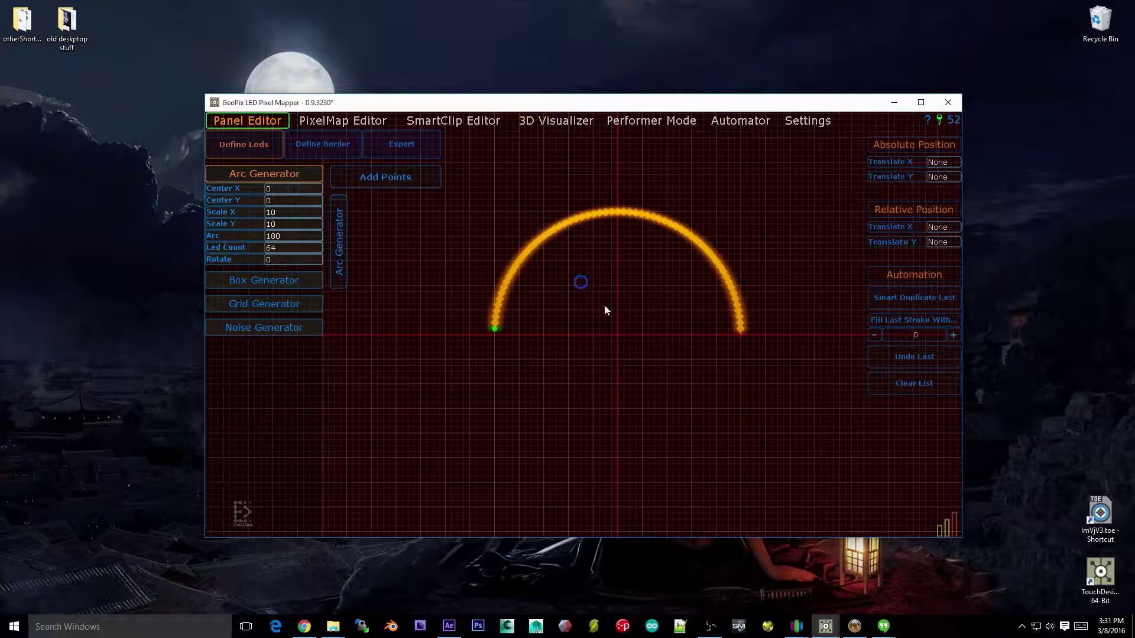
type("16")
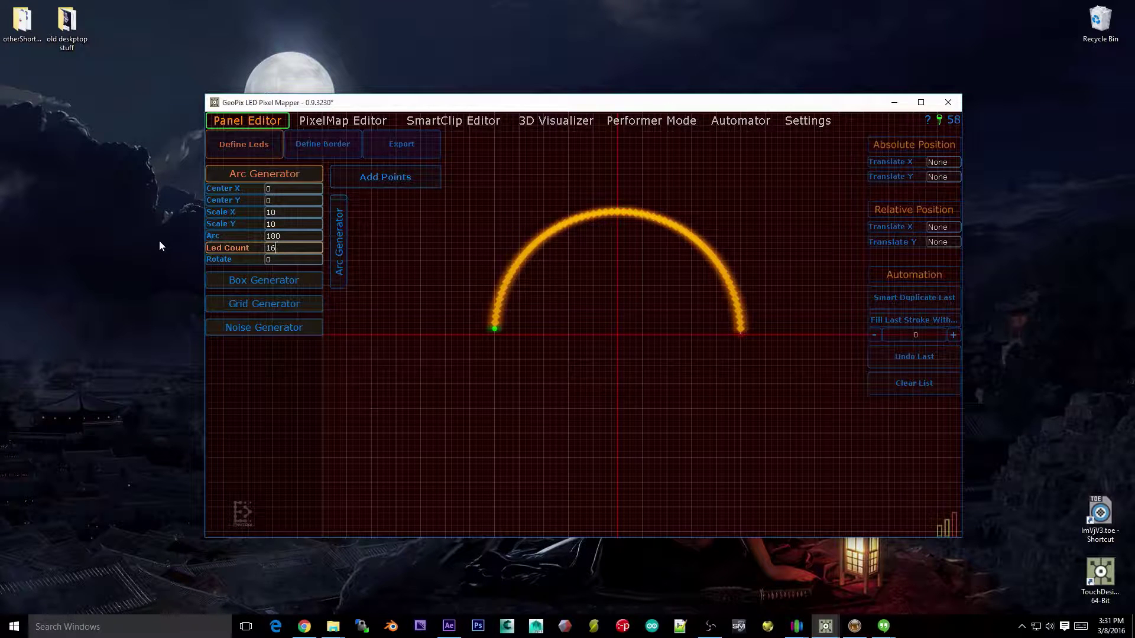
key("Return")
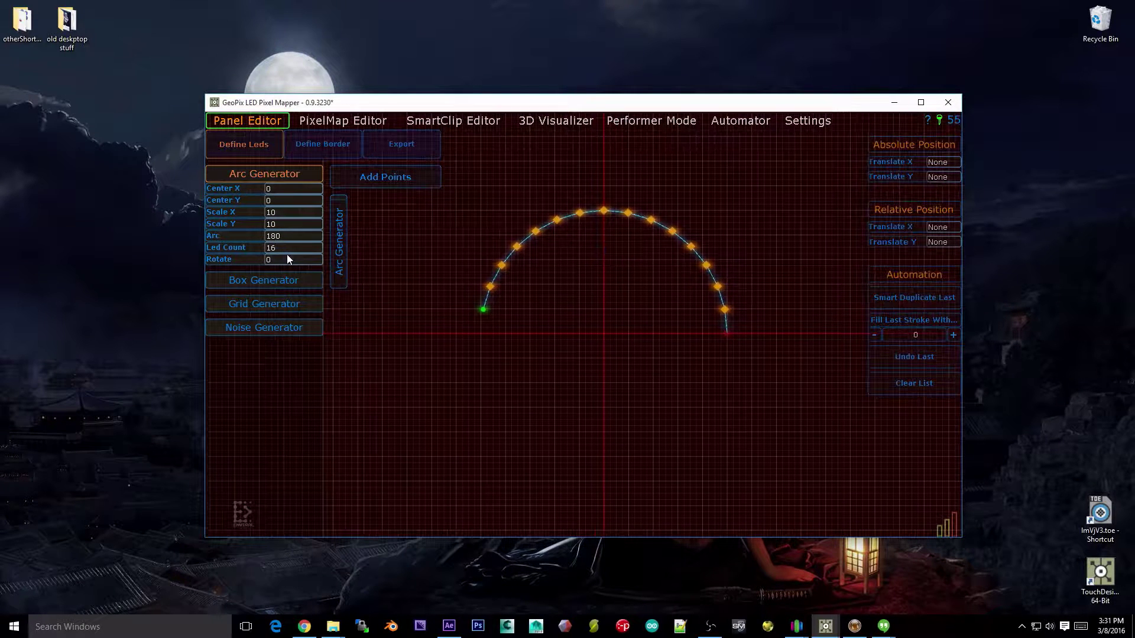
left_click(288, 259)
type("90")
key("Return")
Set the arc's Center X to 2 and add its points to the panel.
left_click_drag(680, 327, 657, 316)
left_click(299, 190)
type("2")
key("Return")
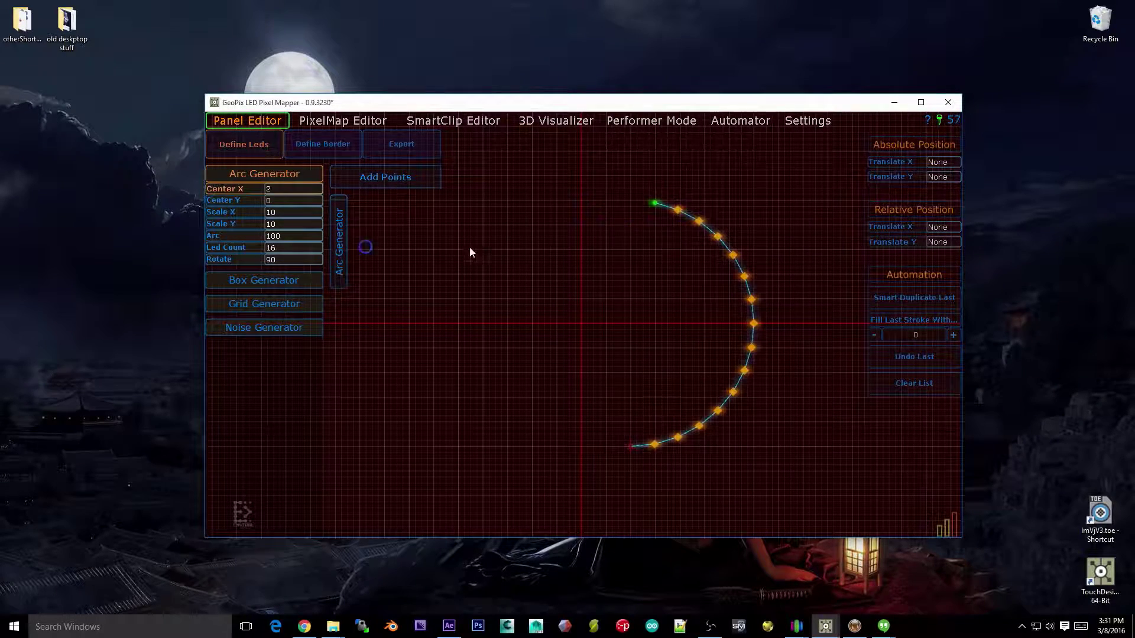
left_click(390, 179)
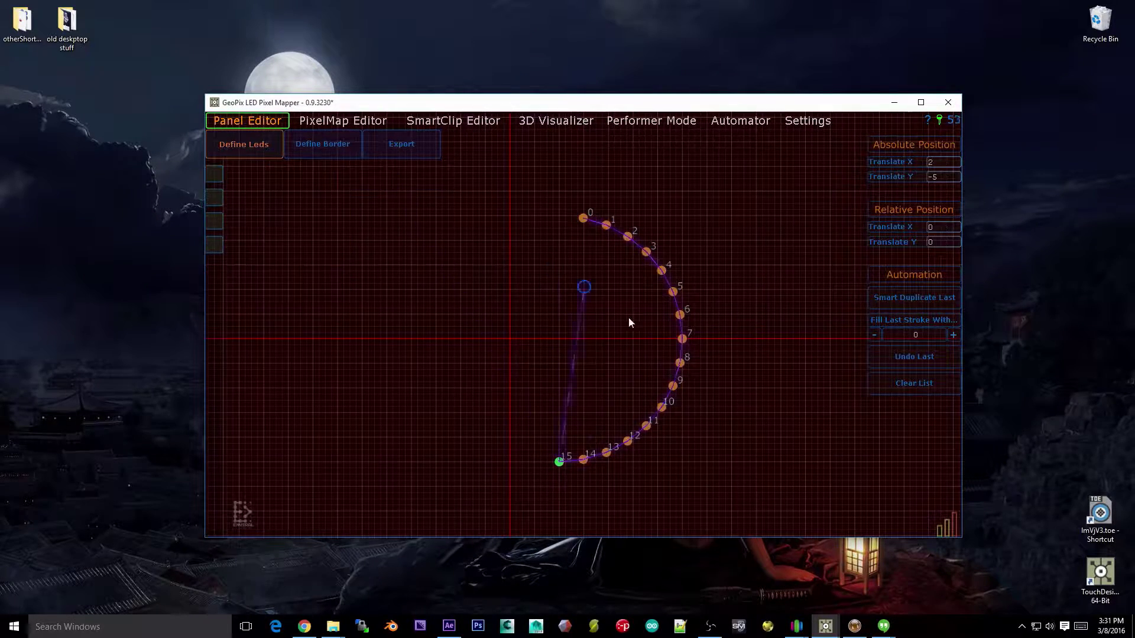
Place seven more LEDs by hand in a zigzag from the arc's lower end, finishing at about X -4.2, Y 4.8.
mouse_move(482, 334)
left_mouse_down()
mouse_move(451, 264)
mouse_move(572, 292)
mouse_move(492, 342)
left_mouse_up()
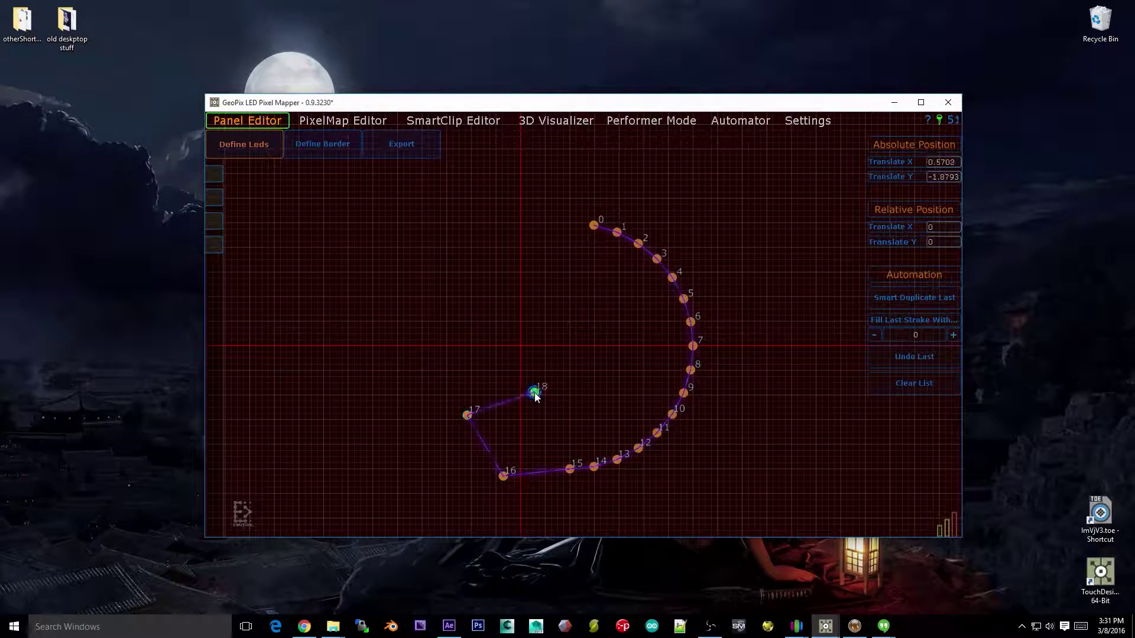
left_click(402, 292)
left_click(462, 234)
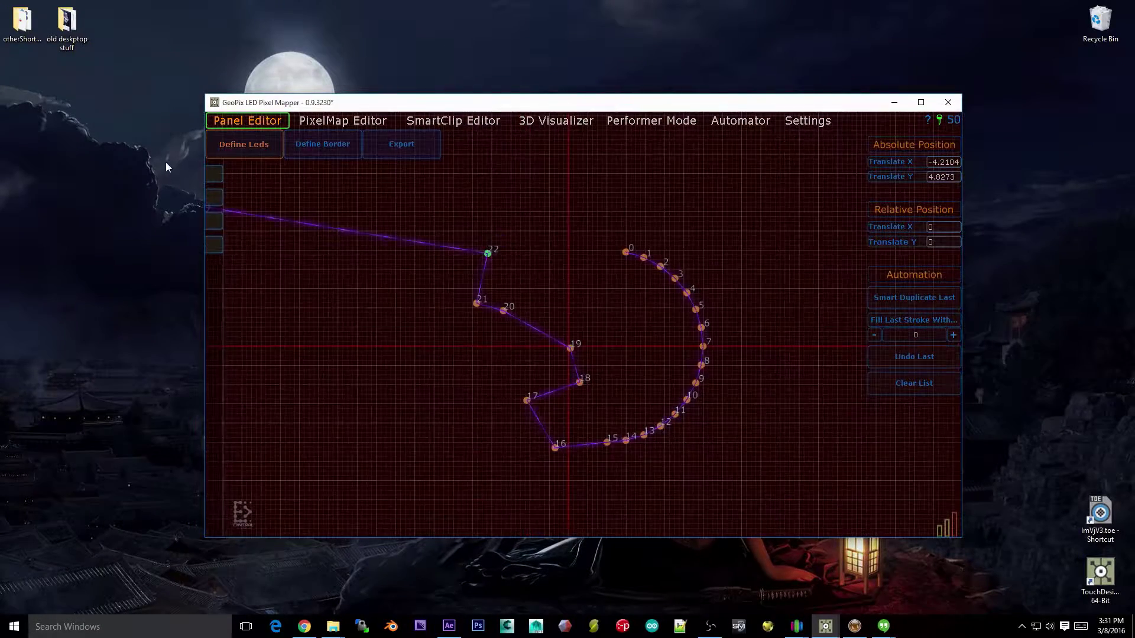
Turn on the Box Generator and set its Center Y to 5 and Center X to -5.
mouse_move(249, 220)
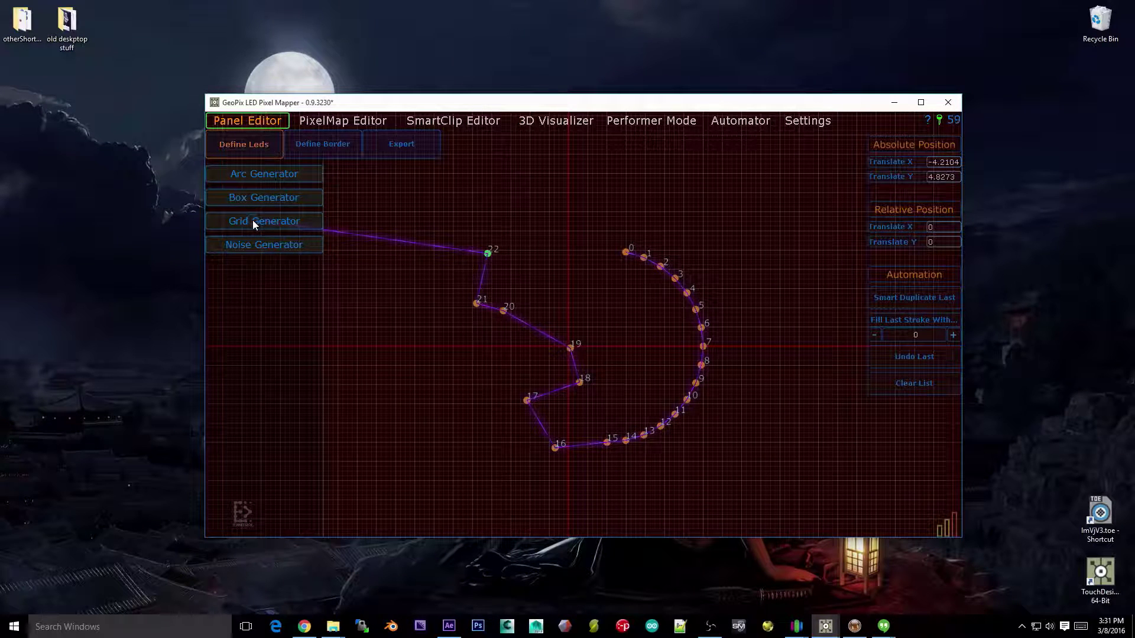
left_click(264, 198)
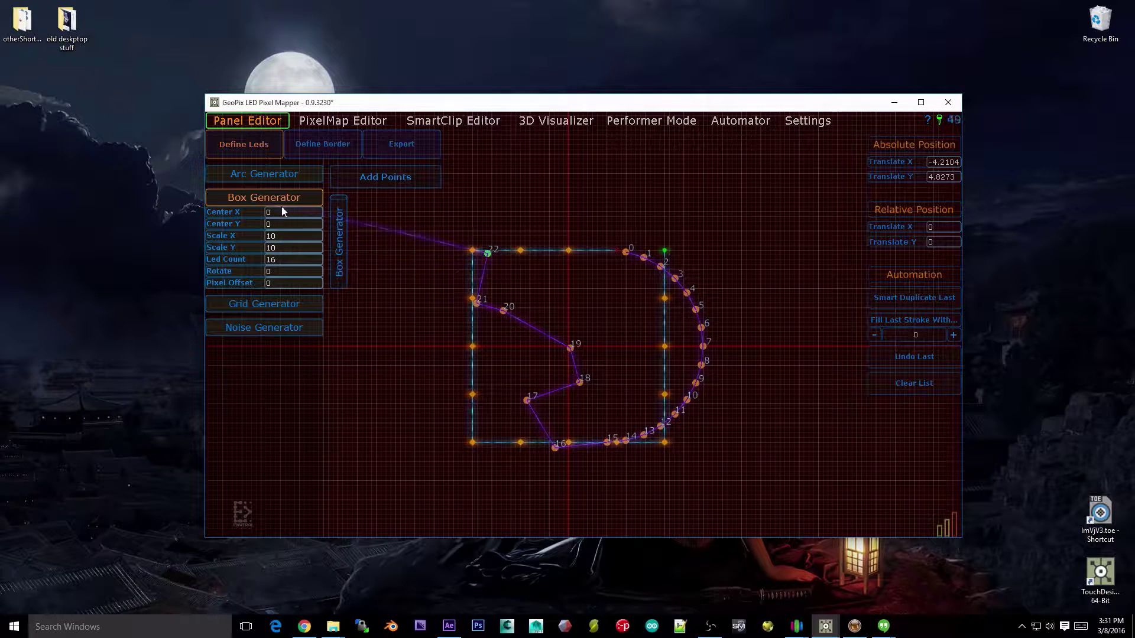
left_click(282, 222)
type("5")
key("Return")
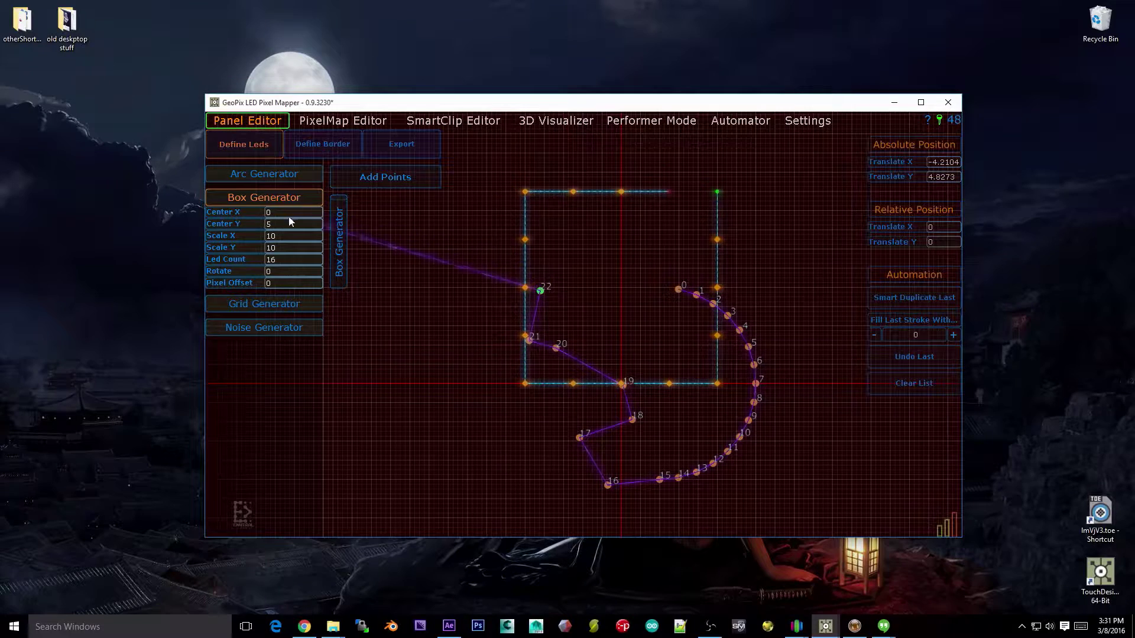
left_click(290, 213)
type("-5")
key("Return")
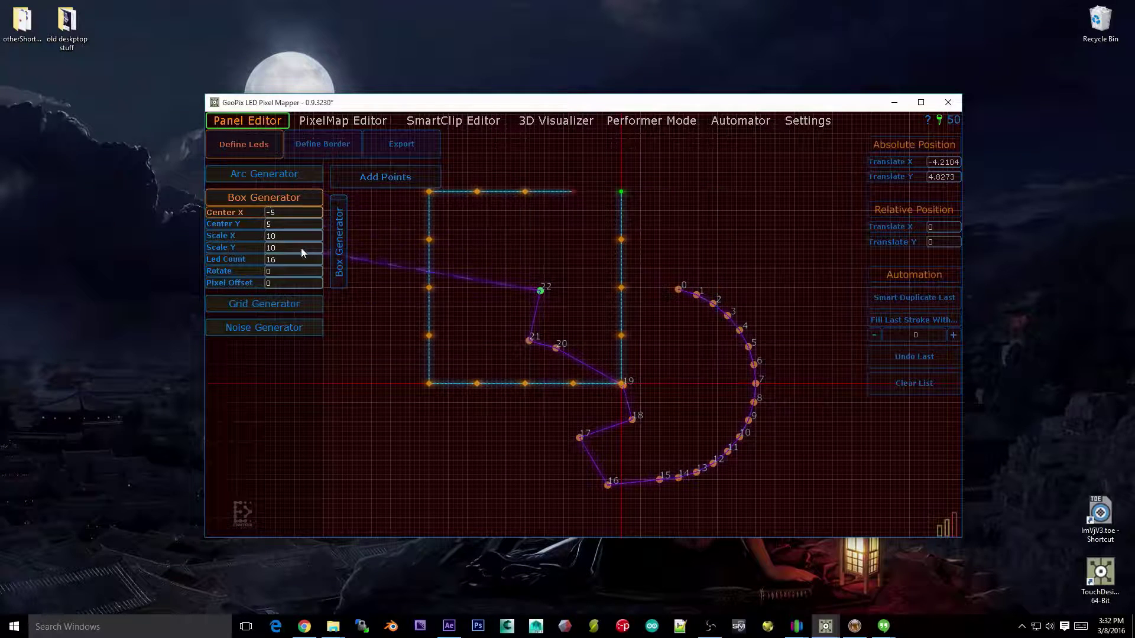
Set the box's Center Y to 10 so it sits above the hand-placed LEDs.
left_click(289, 223)
type("10")
key("Return")
scroll(733, 323, "down", 3)
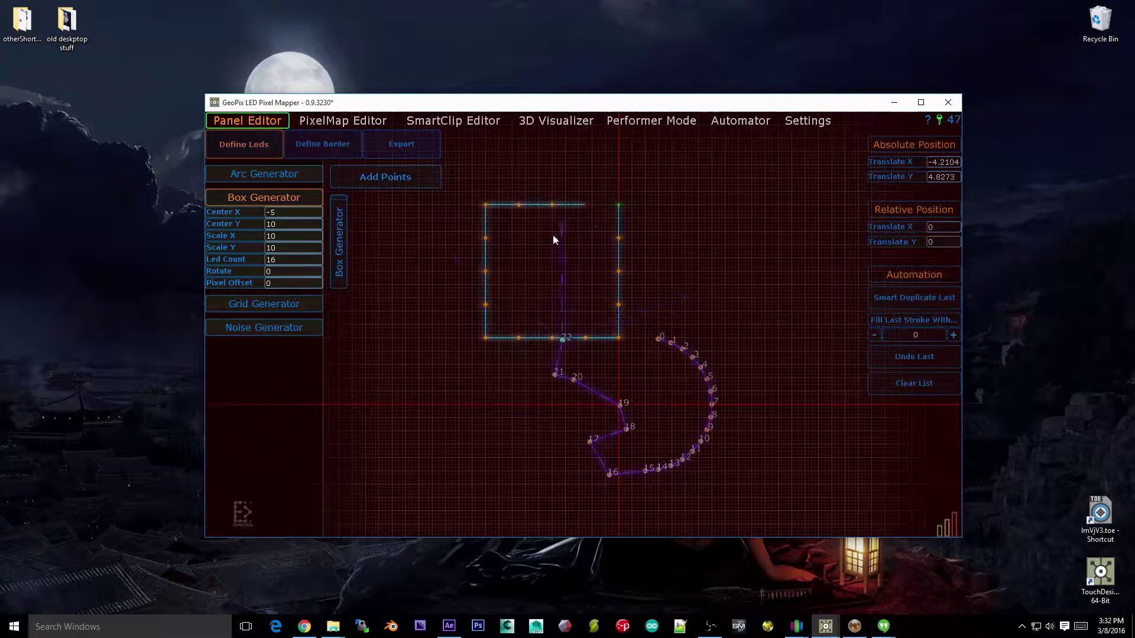
Try Pixel Offsets of 6 and 9 on the box, and settle on 10 to start it beside the last placed LED.
left_click(211, 286)
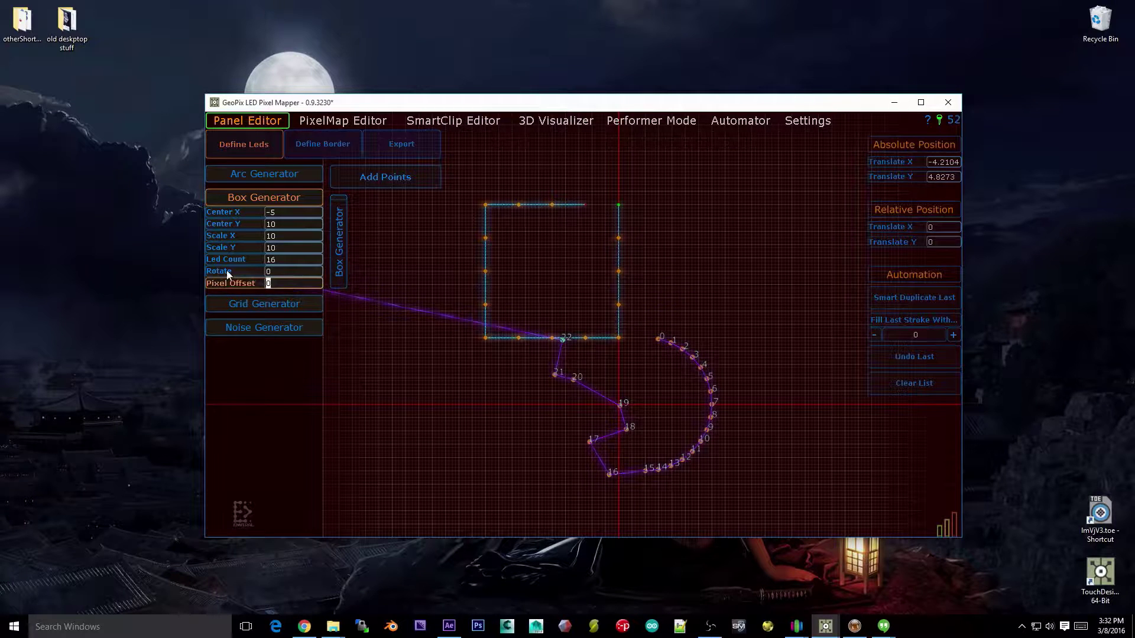
type("6")
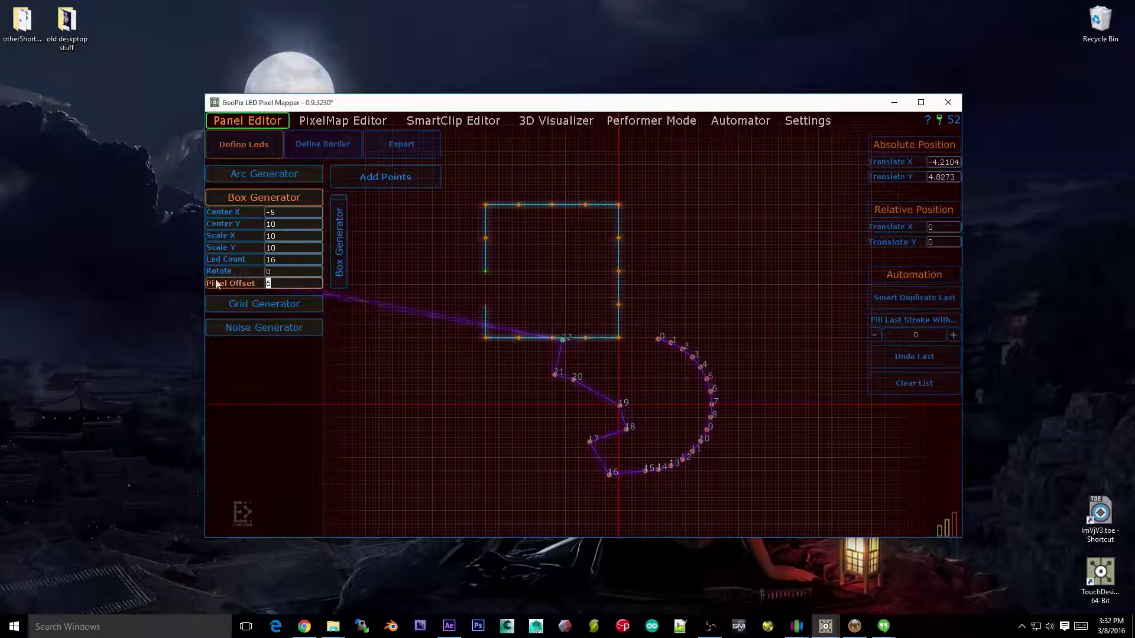
type("9")
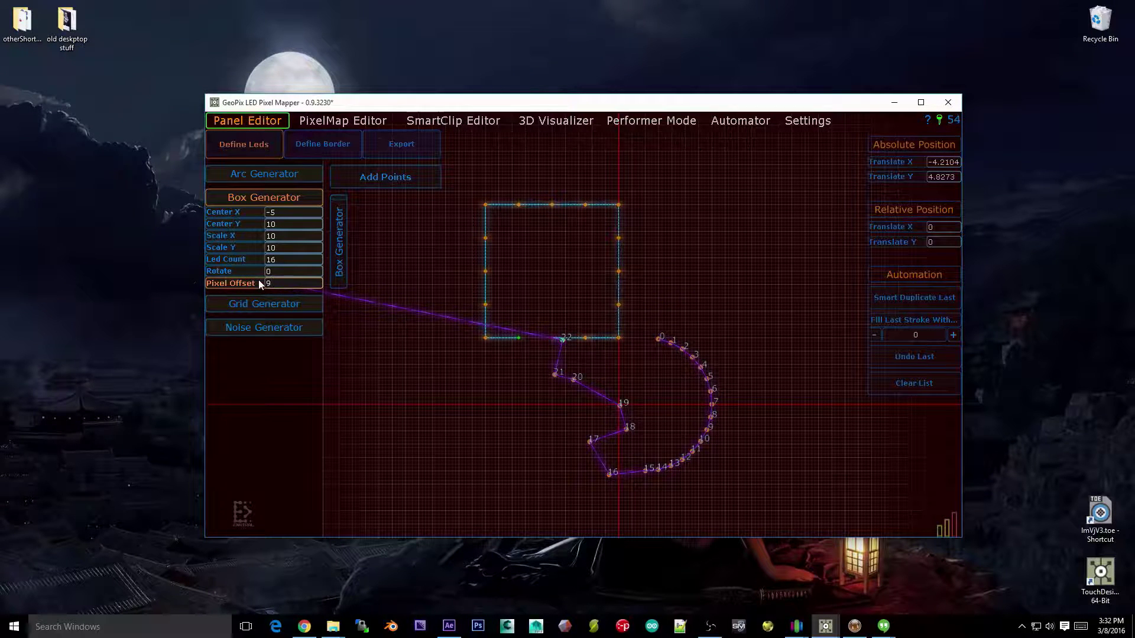
type("1")
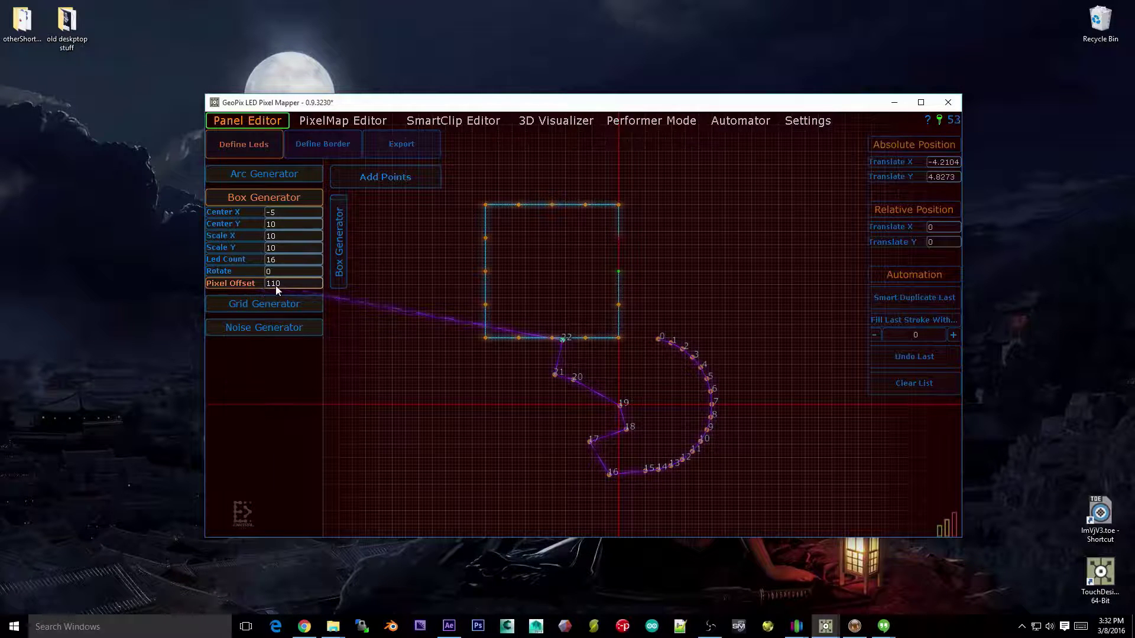
type("10")
key("BackSpace")
key("BackSpace")
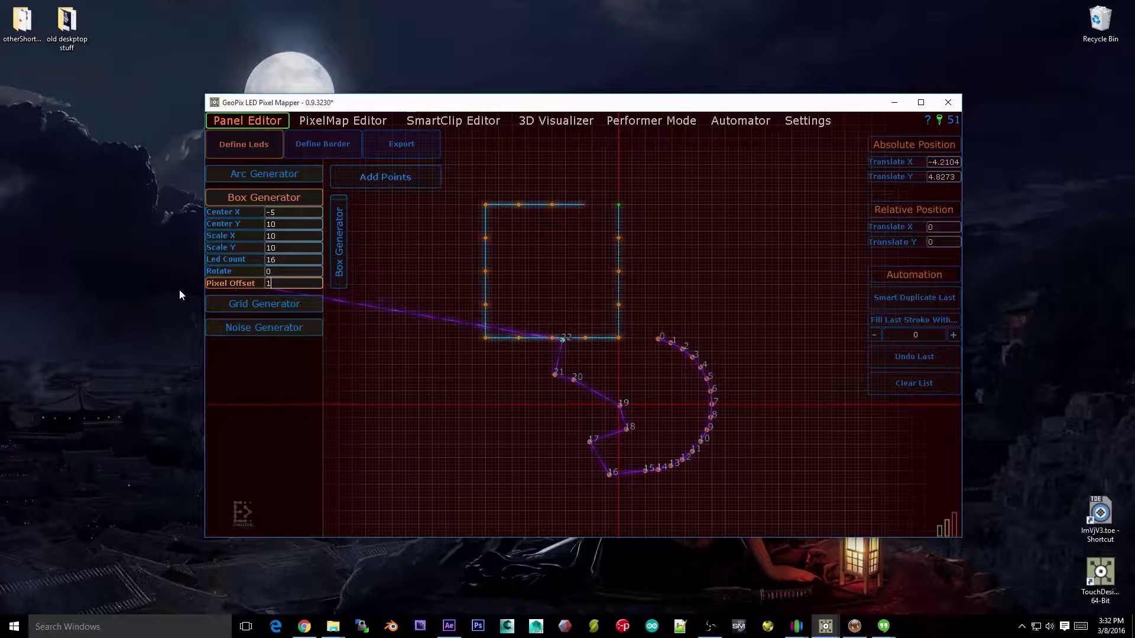
type("0")
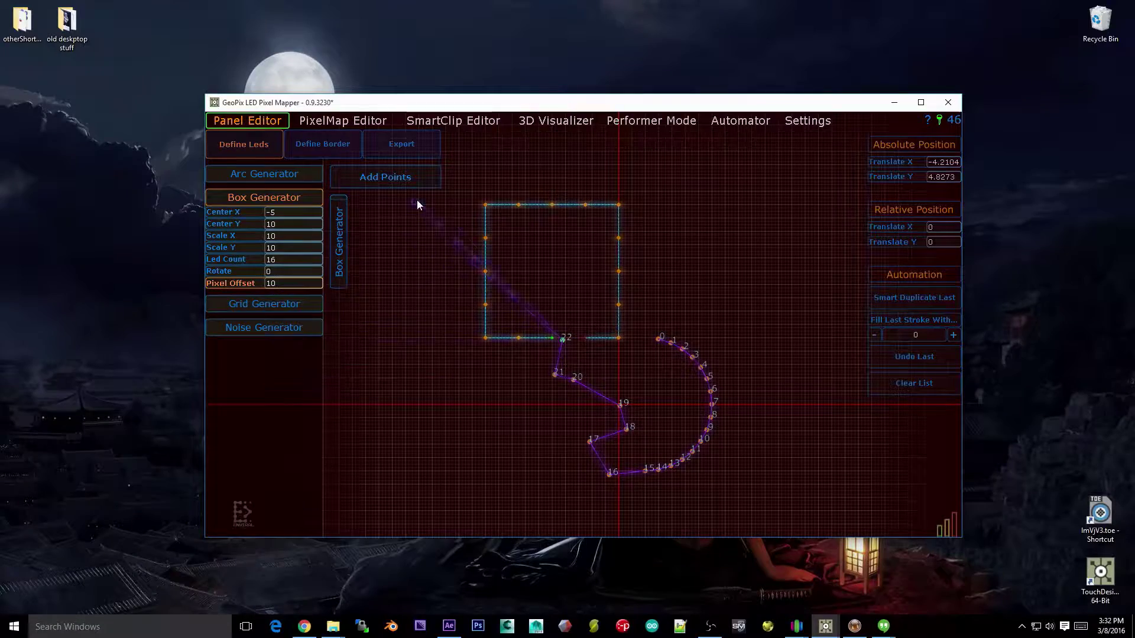
Add the box's points to the panel and inspect where they join the hand-placed LEDs.
left_click(408, 180)
scroll(653, 389, "up", 7)
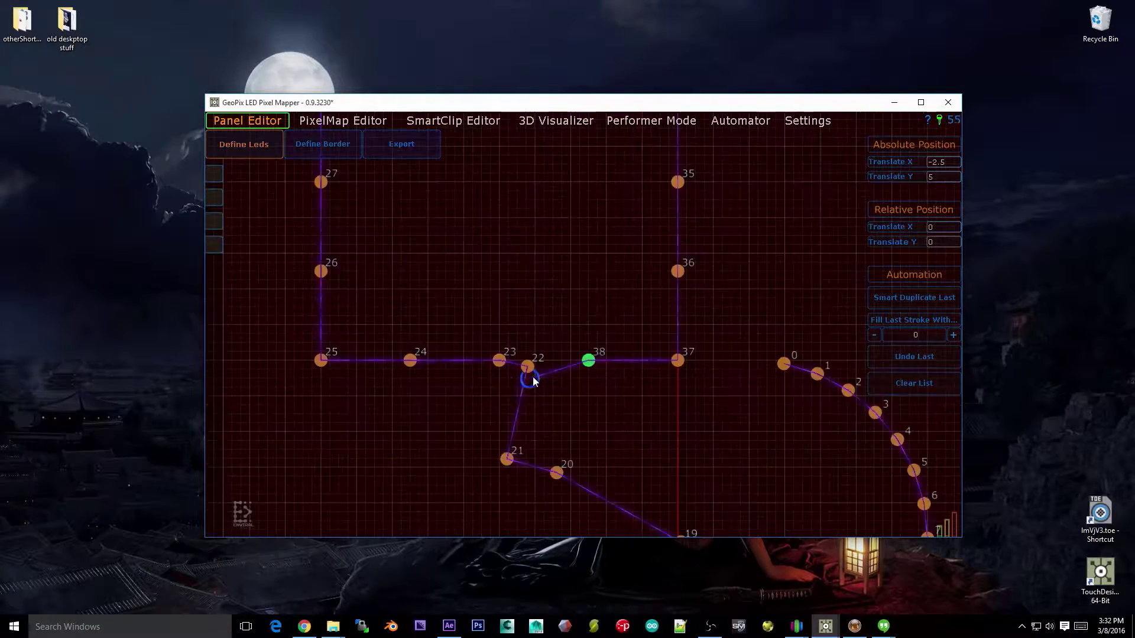
scroll(535, 382, "down", 6)
scroll(630, 354, "up", 3)
scroll(750, 339, "down", 2)
left_click_drag(749, 338, 732, 313)
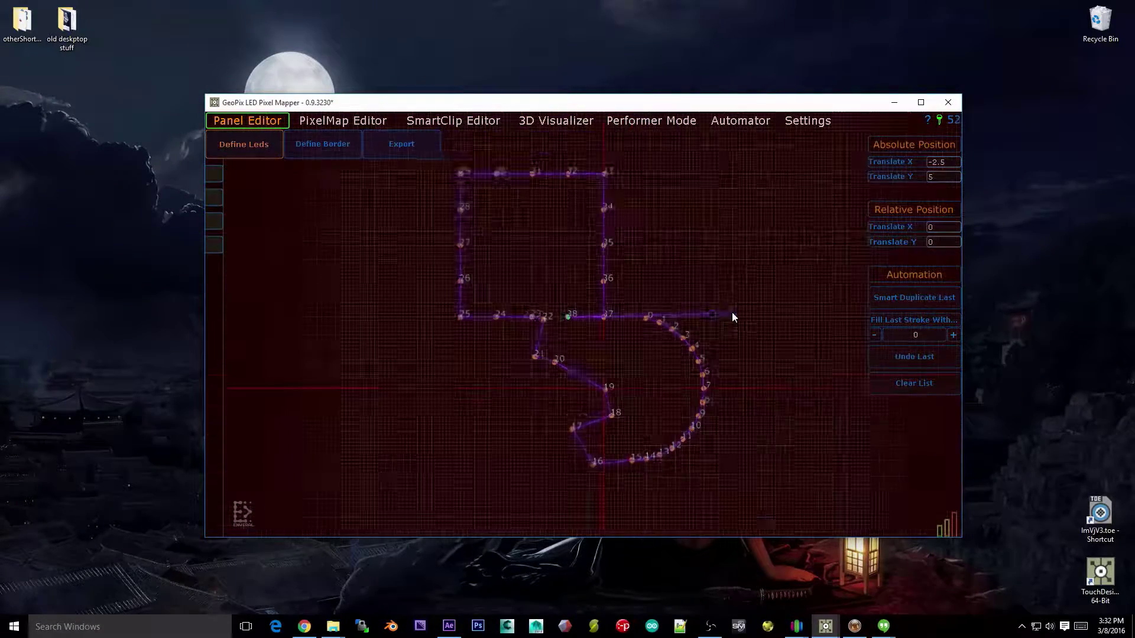
scroll(600, 307, "down", 1)
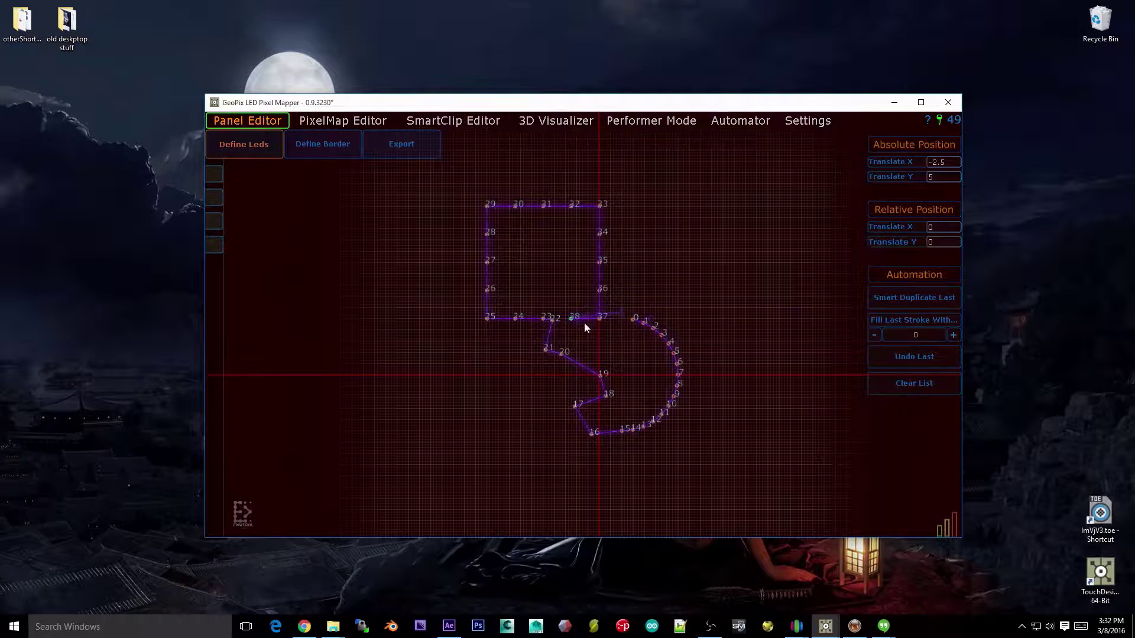
Place five more LEDs by hand around the outside of the box, ending at about X 4.2, Y 15.7.
mouse_move(668, 261)
left_mouse_down()
mouse_move(701, 296)
mouse_move(669, 269)
left_mouse_up()
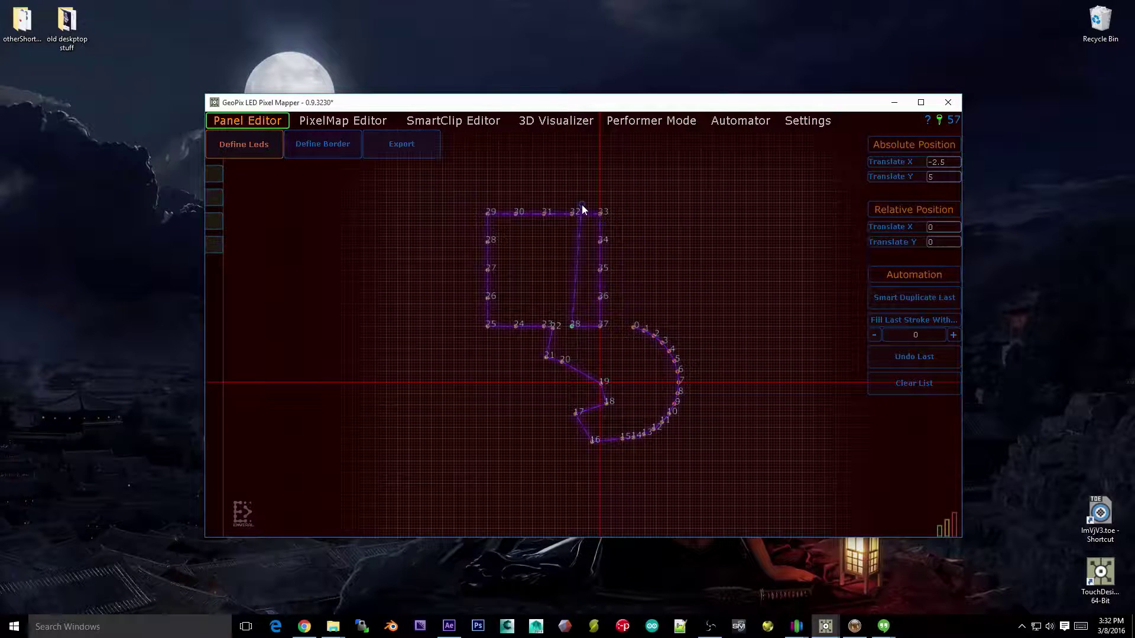
mouse_move(245, 328)
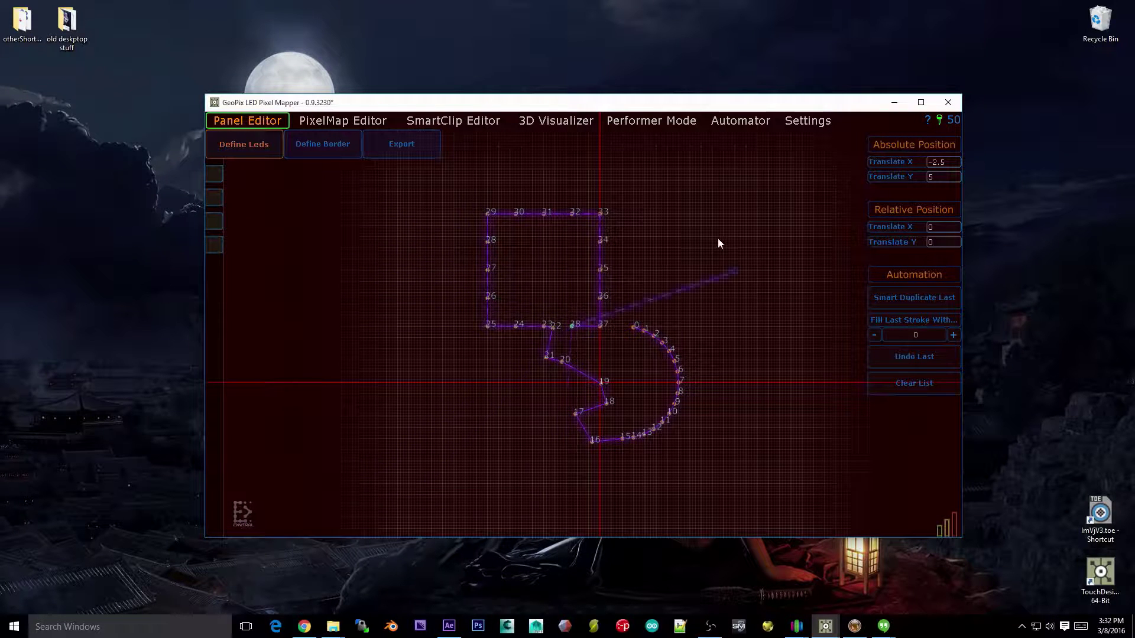
left_click_drag(505, 357, 525, 345)
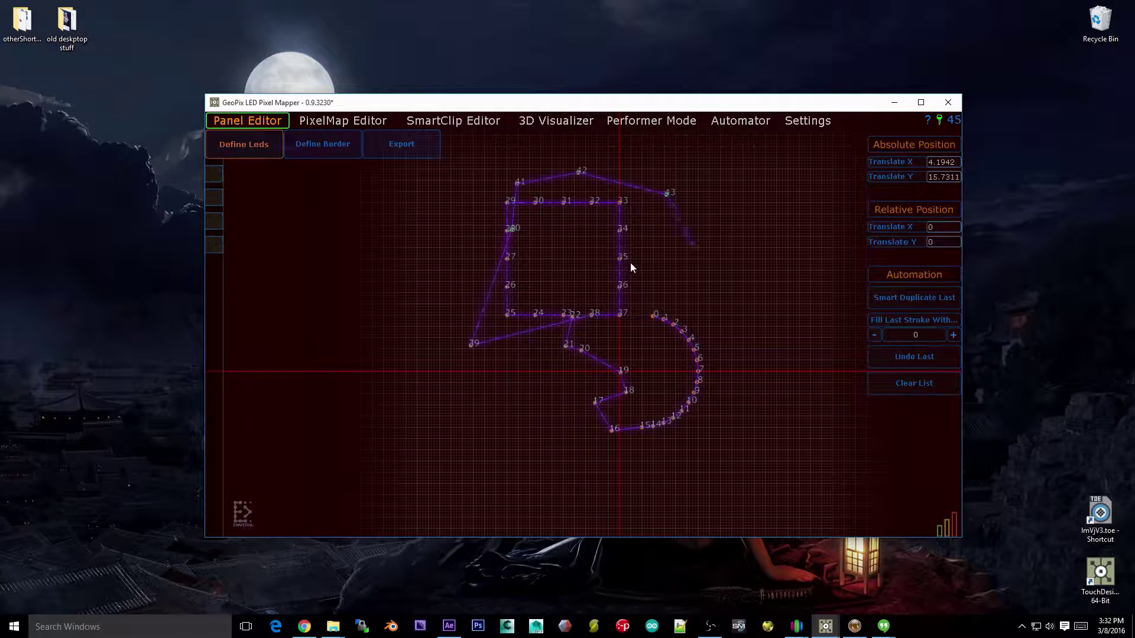
Define a four-cornered border around all the LEDs and close it at its starting corner.
left_click(308, 142)
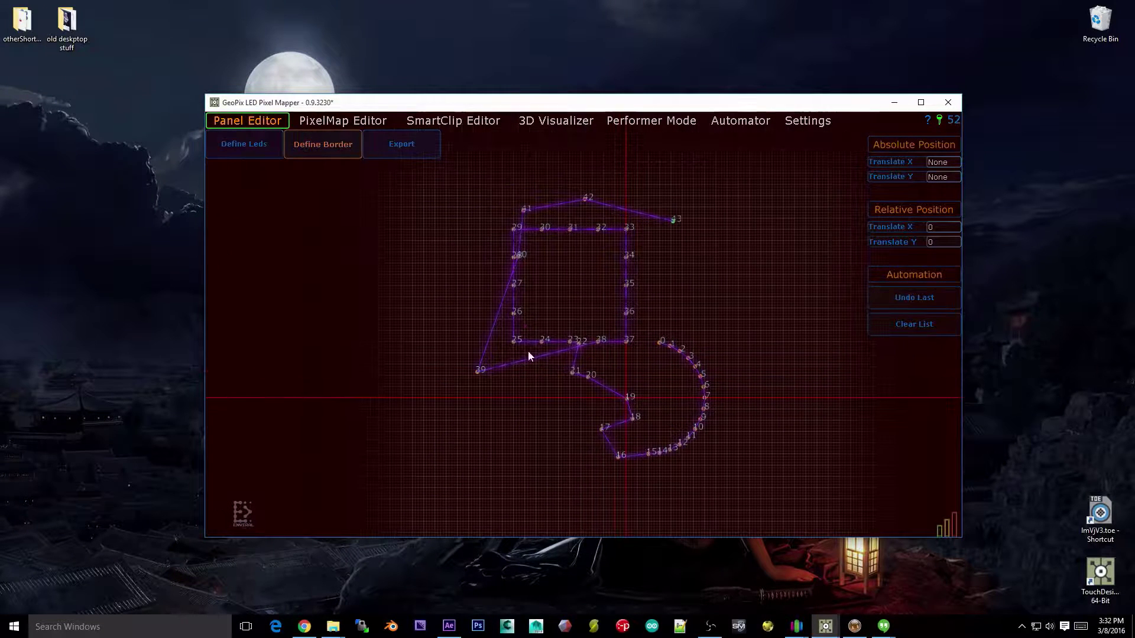
left_click(452, 160)
left_click(722, 165)
left_click(720, 511)
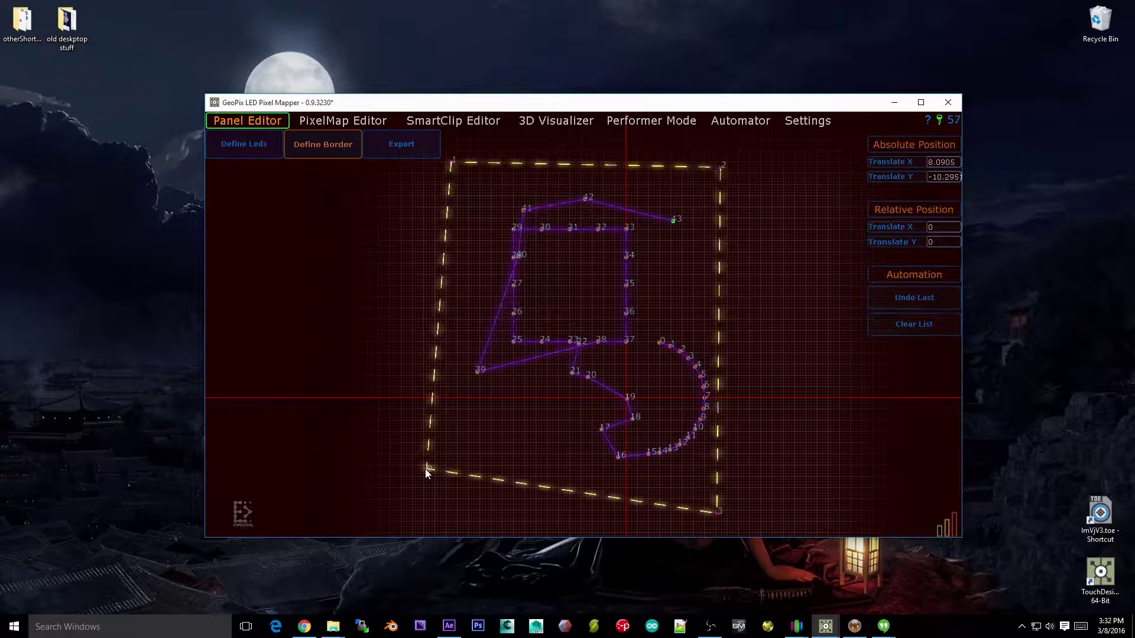
left_click(425, 469)
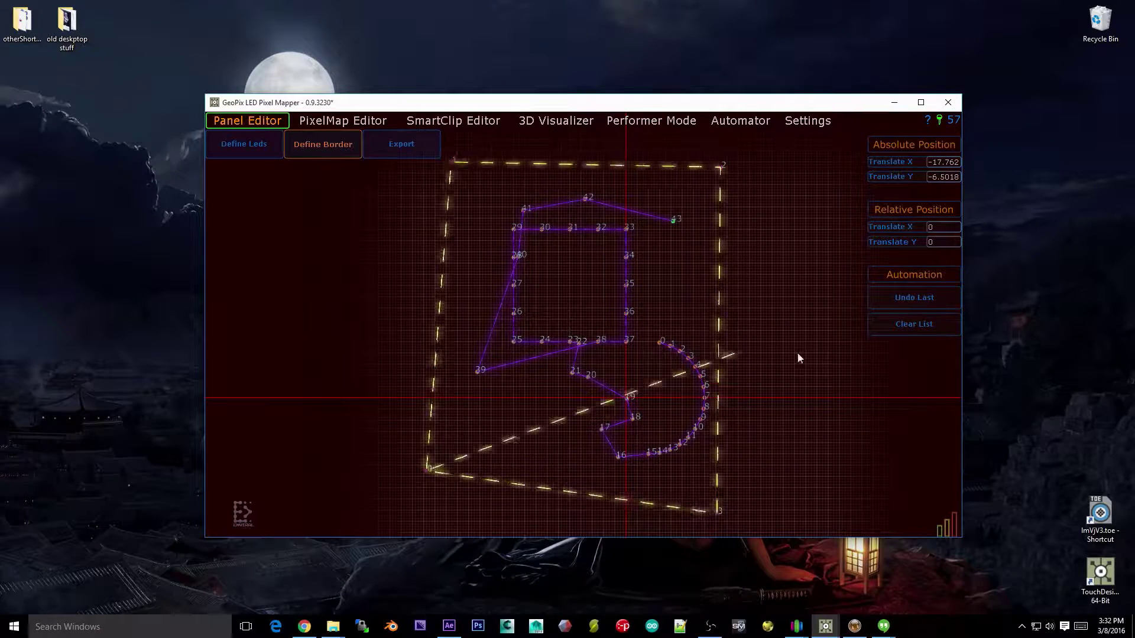
scroll(370, 446, "down", 3)
scroll(590, 180, "up", 3)
scroll(256, 386, "down", 1)
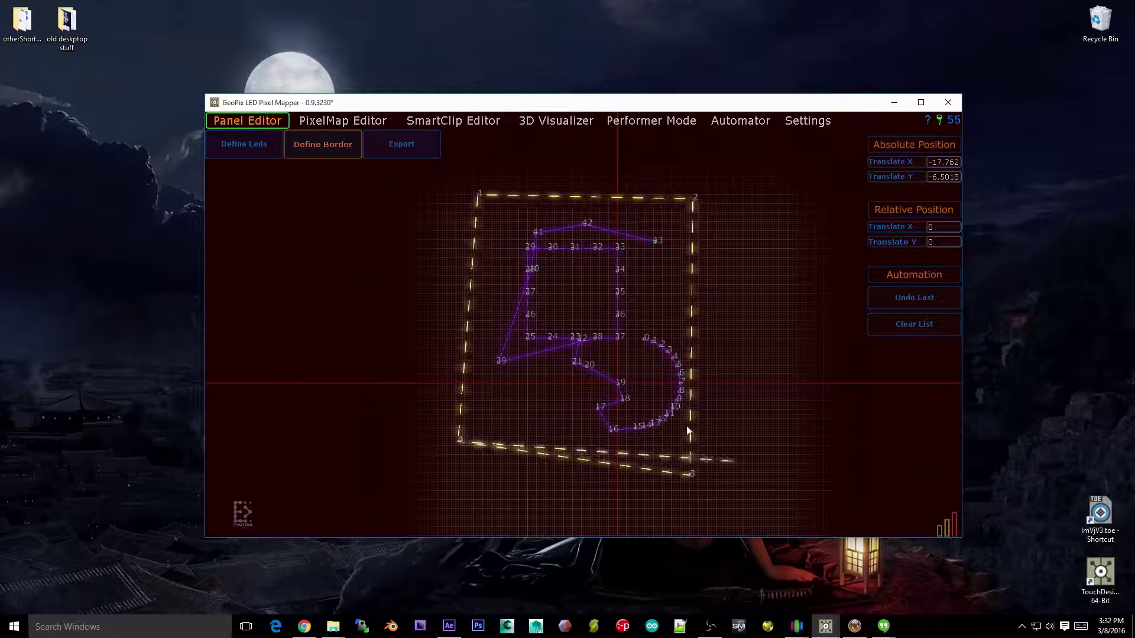
scroll(638, 384, "up", 2)
Name the panel "Chaos Panel" and export its panel definition.
left_click(424, 152)
left_click_drag(734, 323, 707, 305)
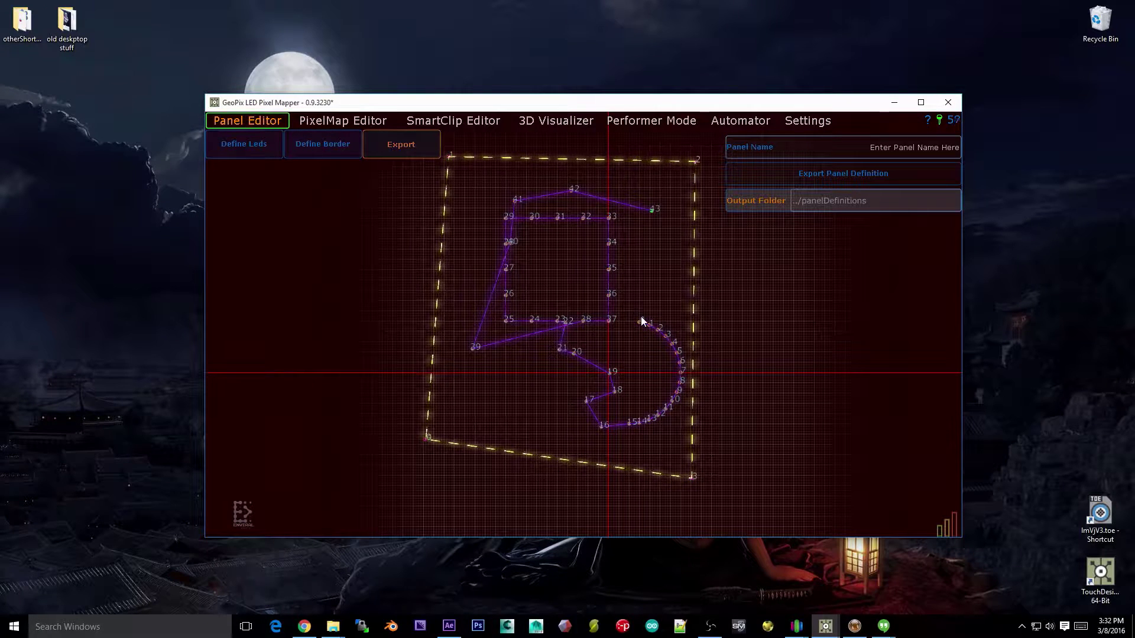
left_click(905, 148)
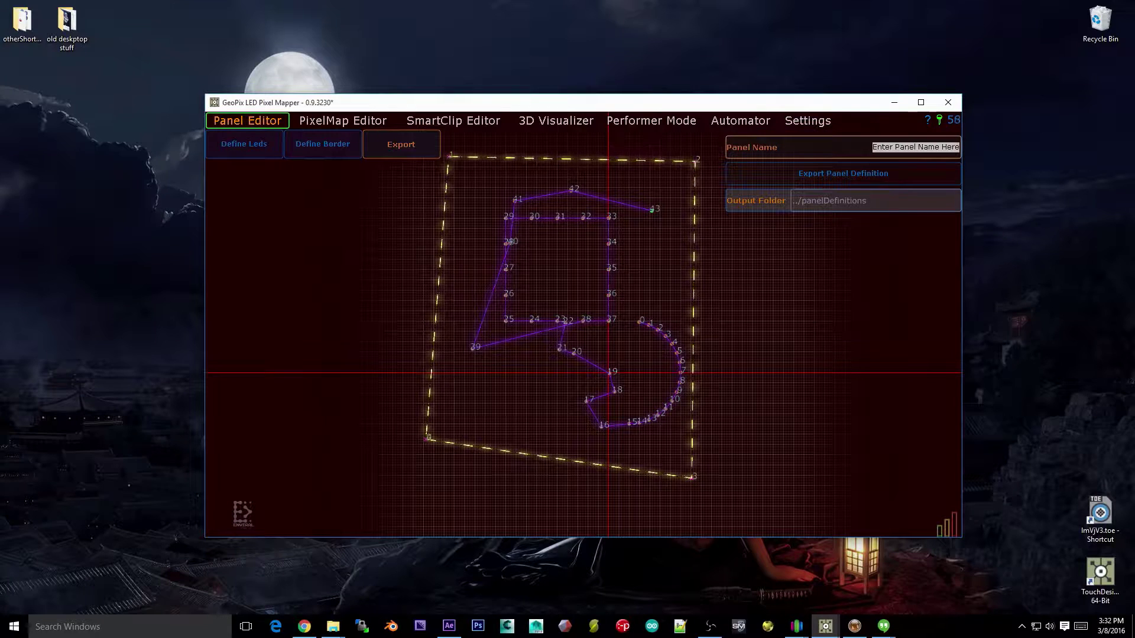
type("Chaos")
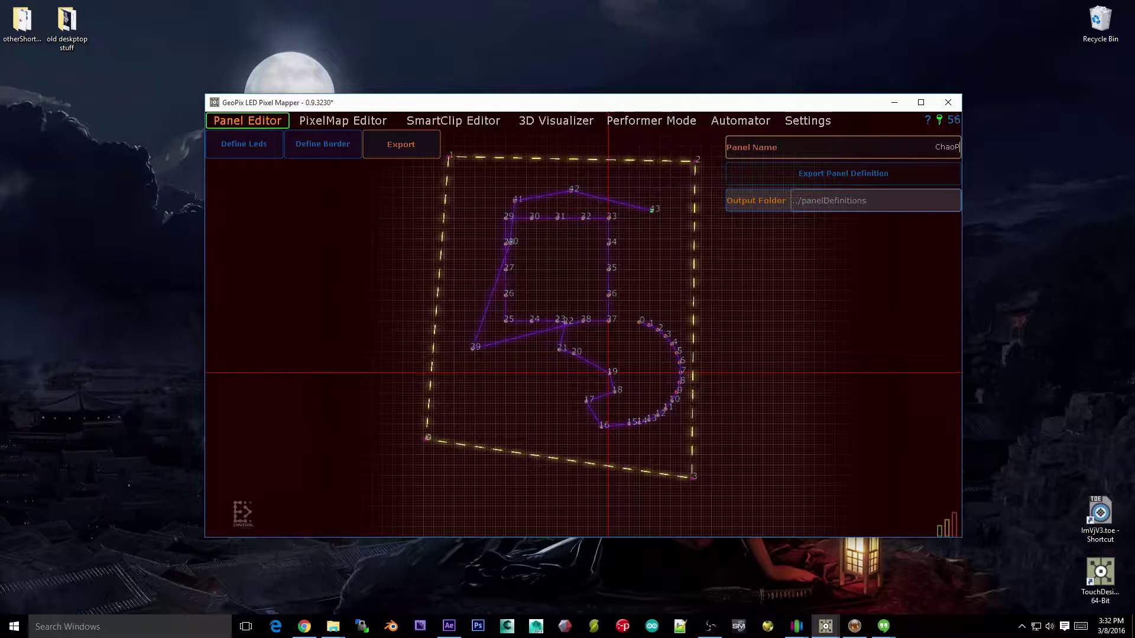
type("Sh")
key("BackSpace")
key("BackSpace")
key("BackSpace")
key("BackSpace")
type("s")
key("BackSpace")
type("os Panel")
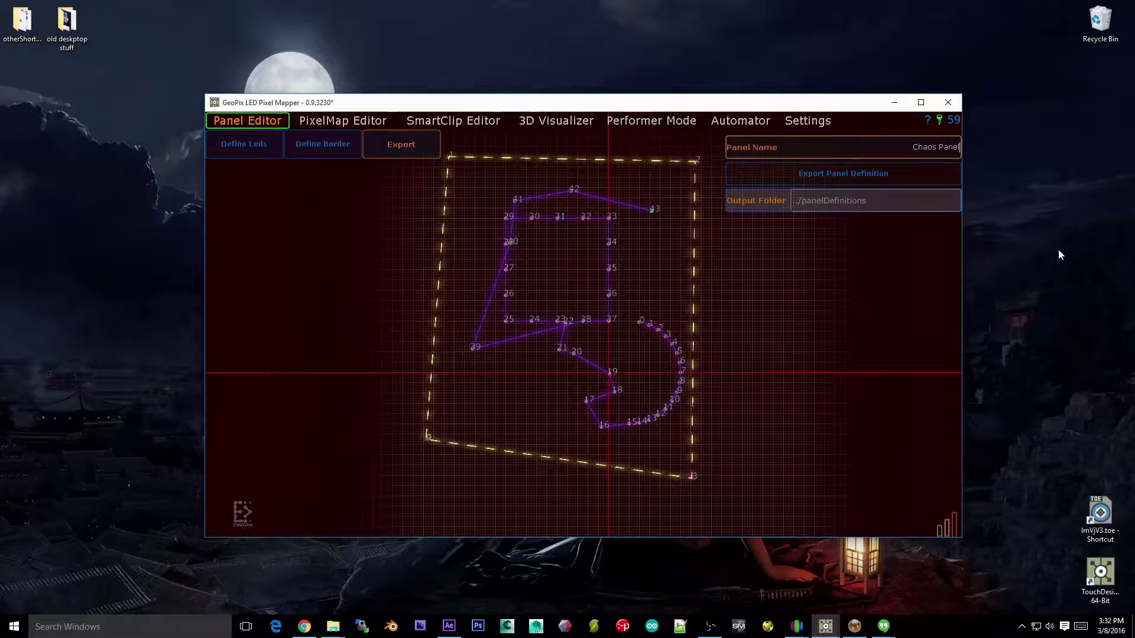
left_click(771, 173)
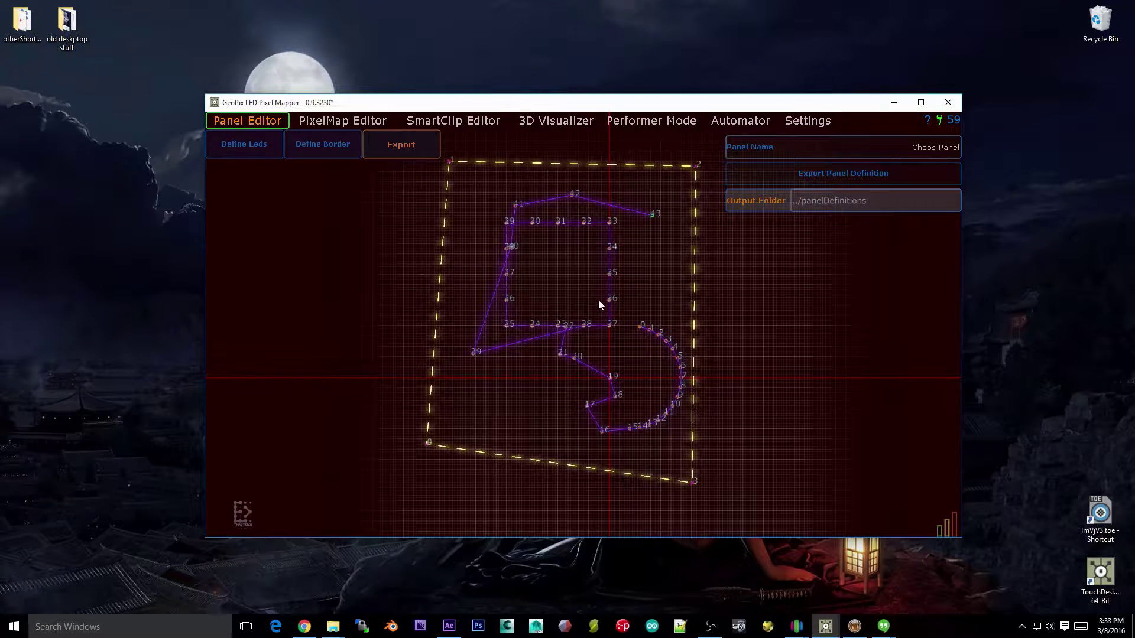
scroll(607, 304, "up", 5)
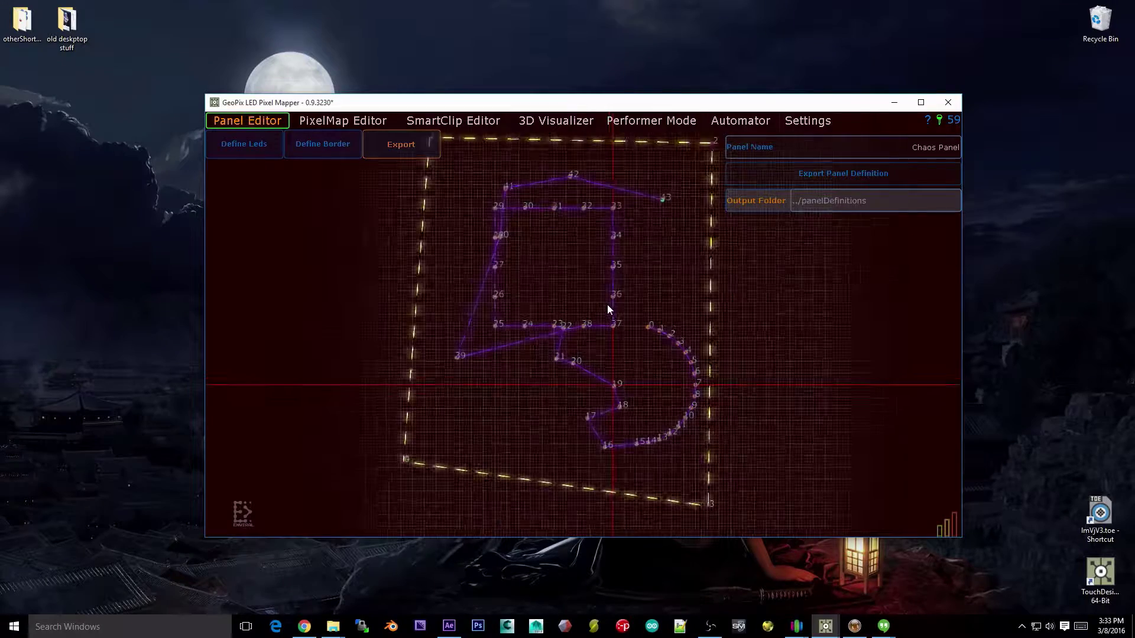
left_click_drag(612, 307, 619, 250)
scroll(616, 247, "down", 4)
scroll(615, 246, "down", 3)
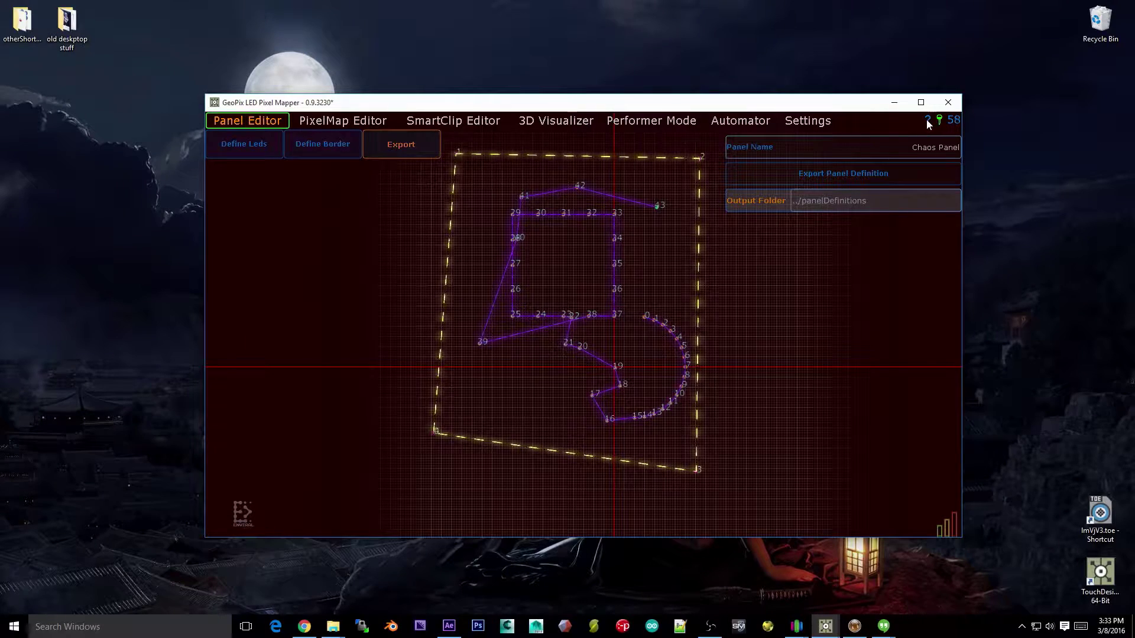
Review the Panel Editor help on defining LEDs and borders, generators and hotkeys, and close it.
left_click(928, 120)
left_click_drag(718, 148, 477, 199)
left_click_drag(842, 207, 905, 58)
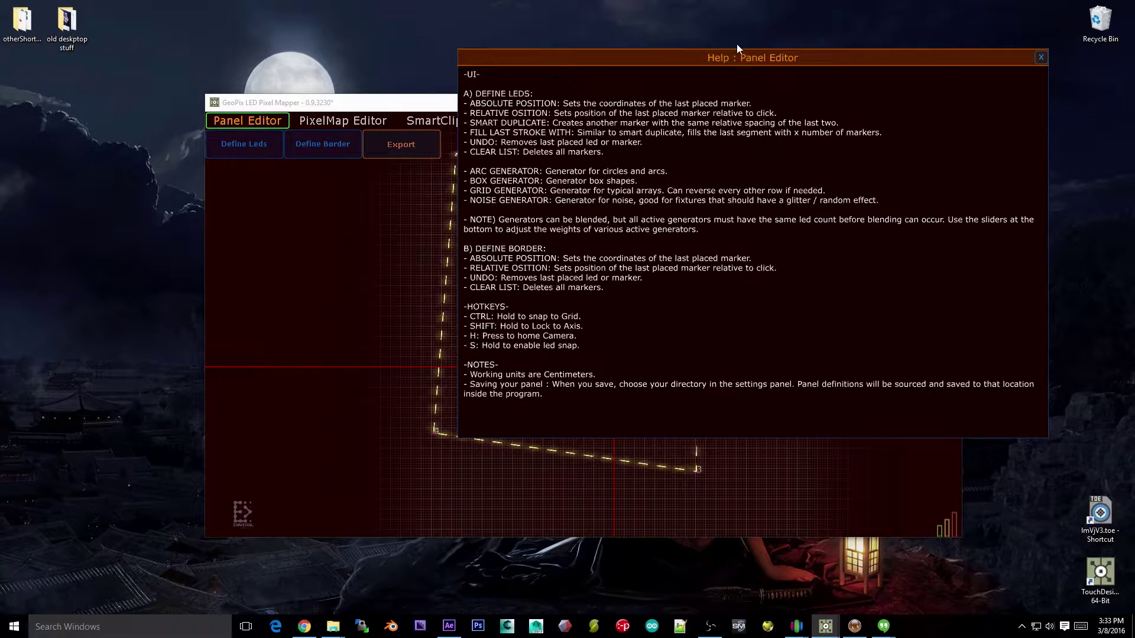
left_click_drag(740, 61, 328, 78)
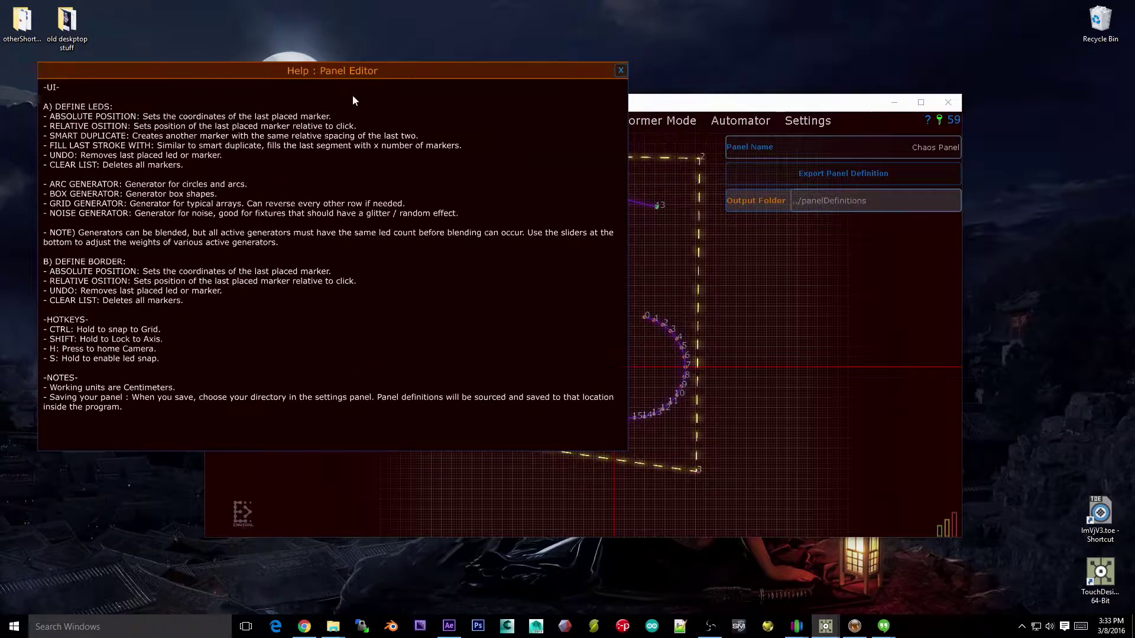
left_click_drag(429, 73, 672, 191)
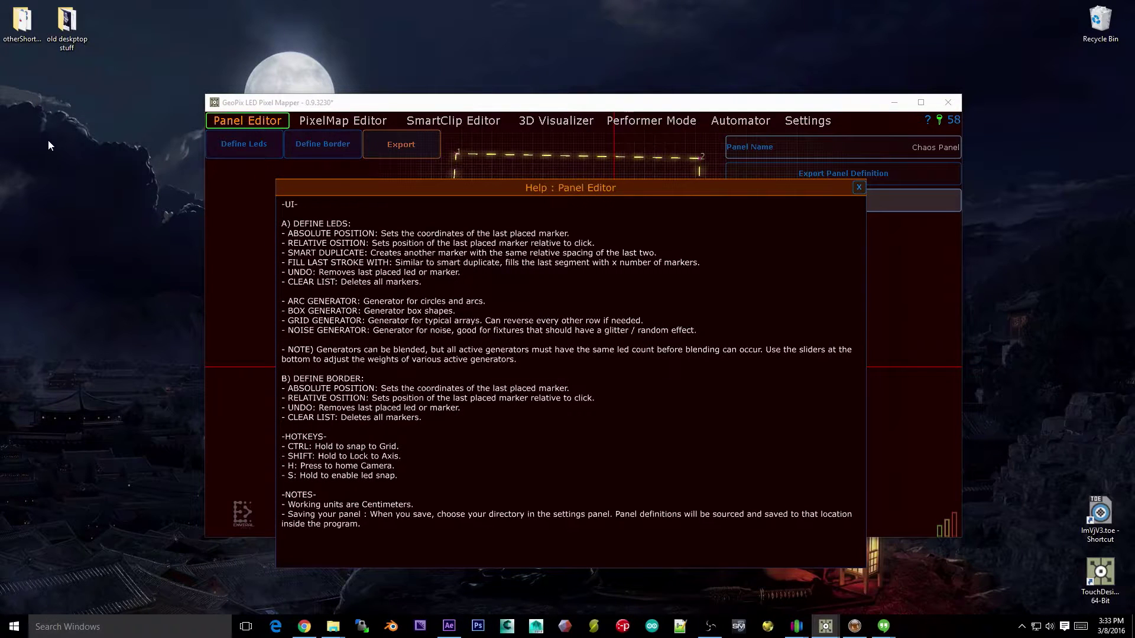
left_click(858, 188)
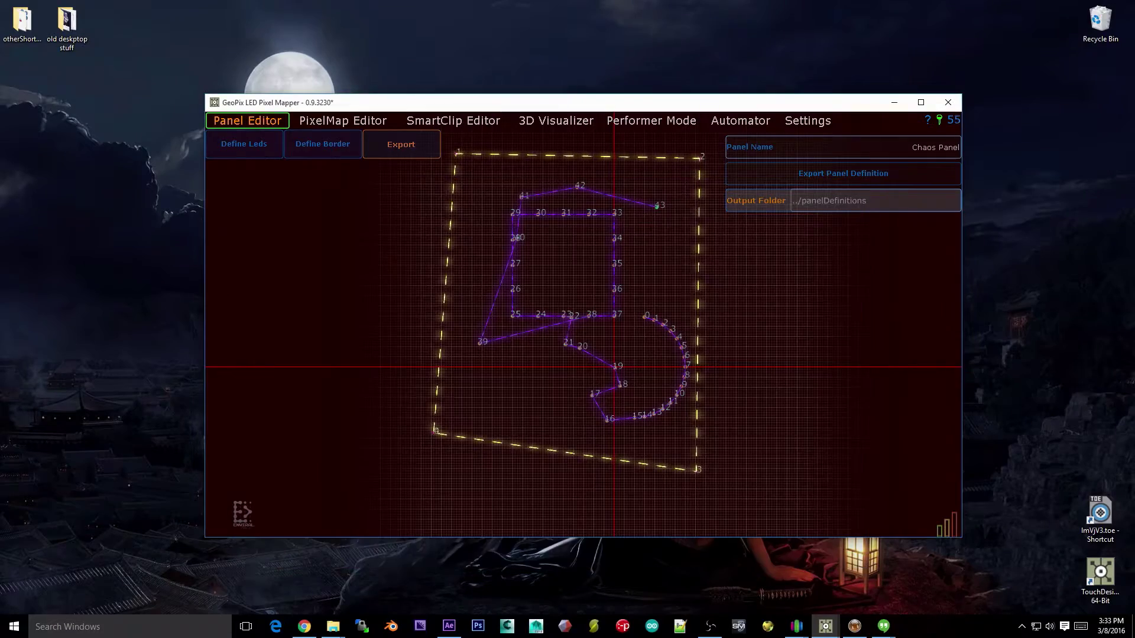